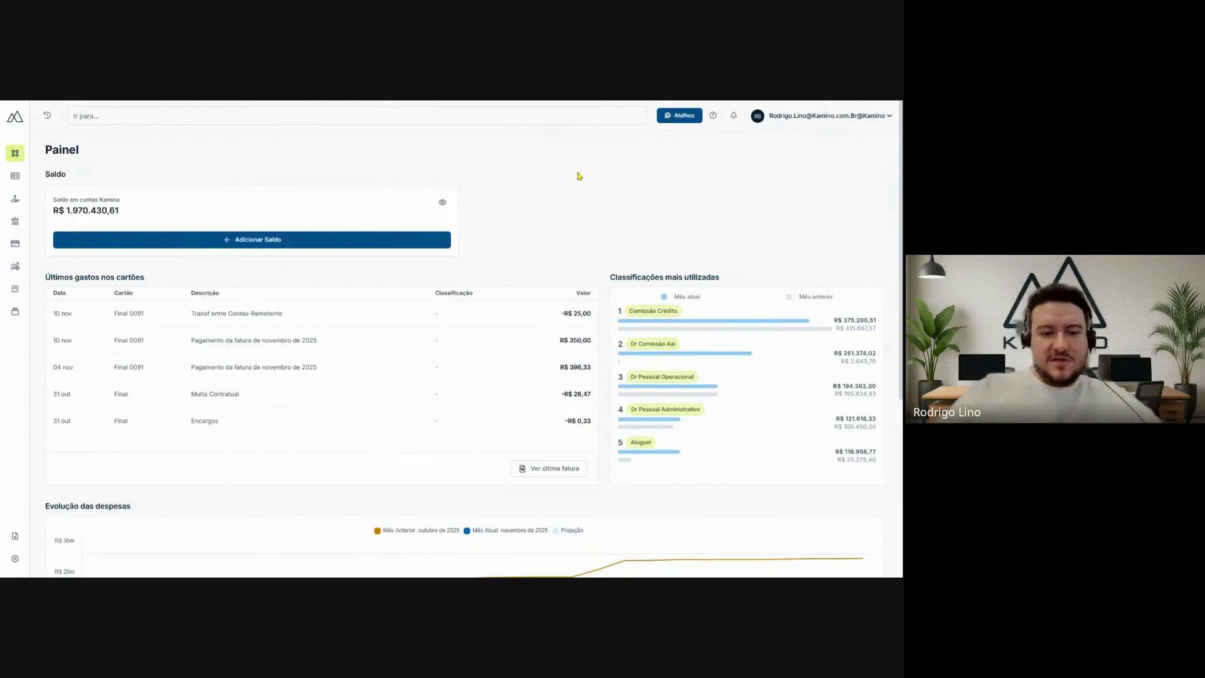
- Open the NFS-e area and start issuing a new NFS-e
key("ctrl+plus")
key("ctrl+plus")
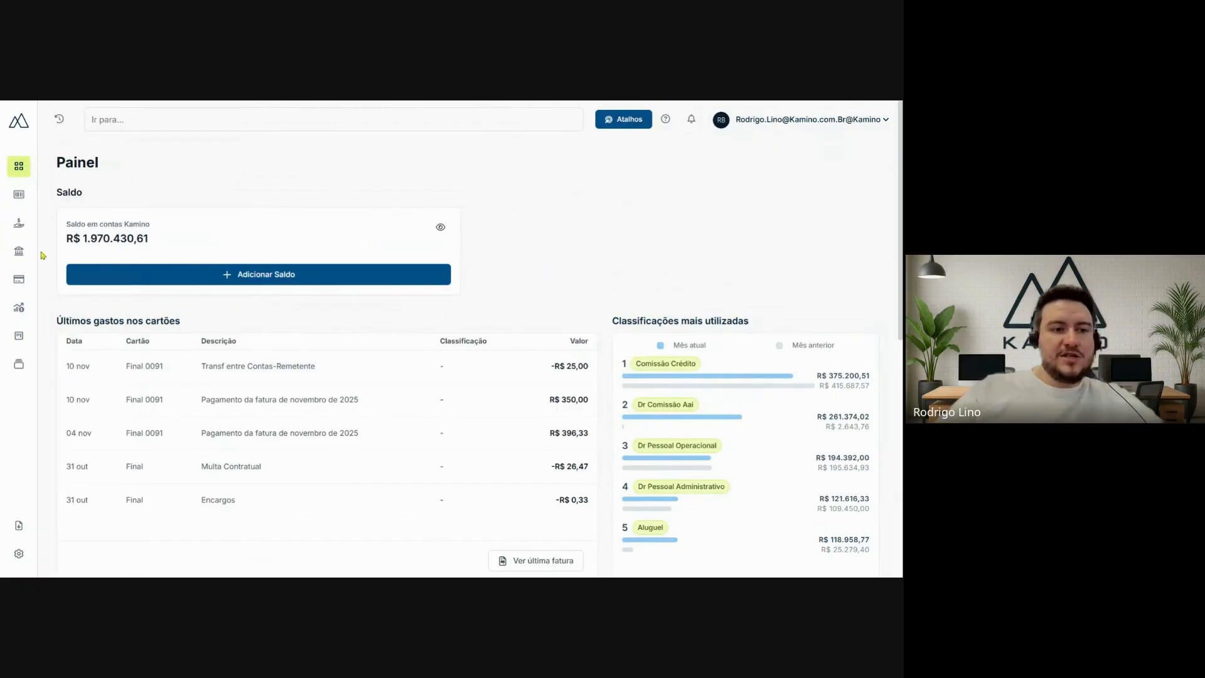
mouse_move(25, 258)
mouse_move(44, 232)
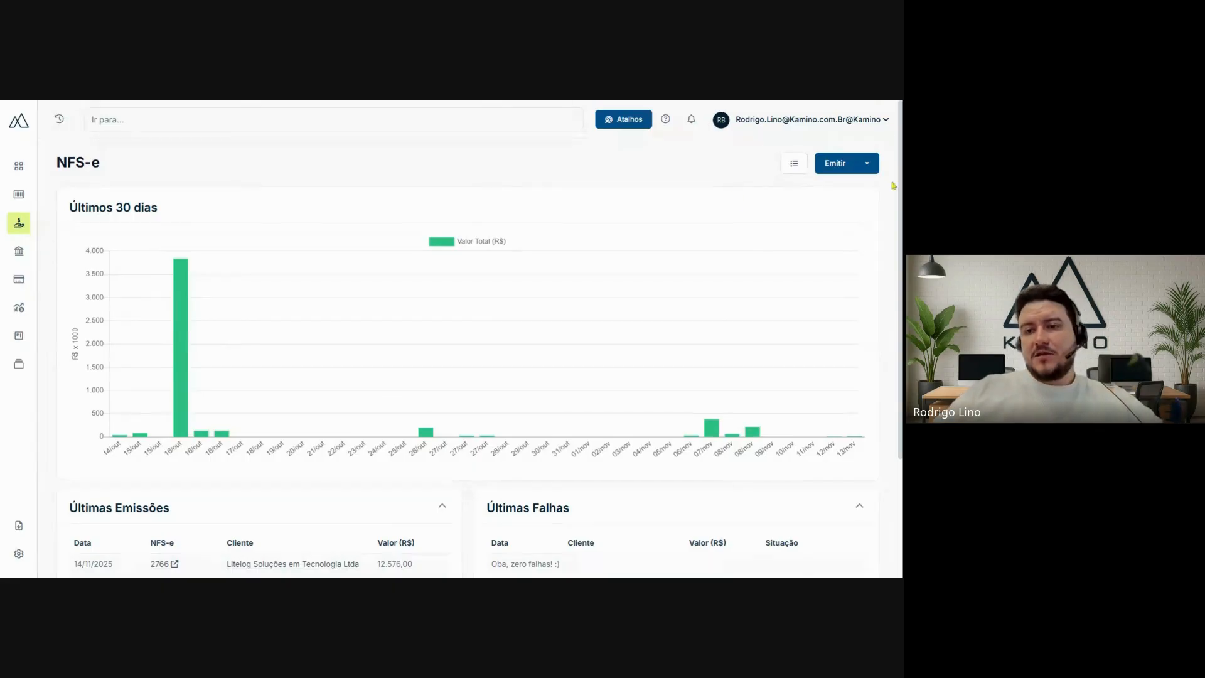
mouse_move(28, 227)
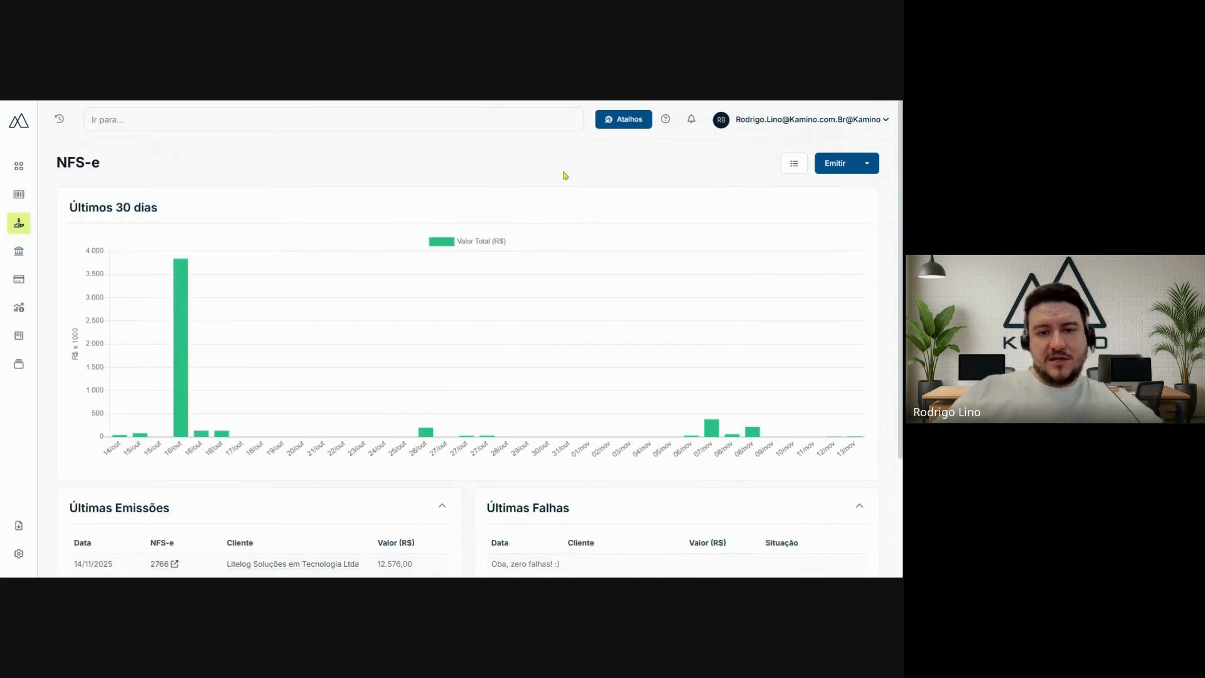
left_click(837, 166)
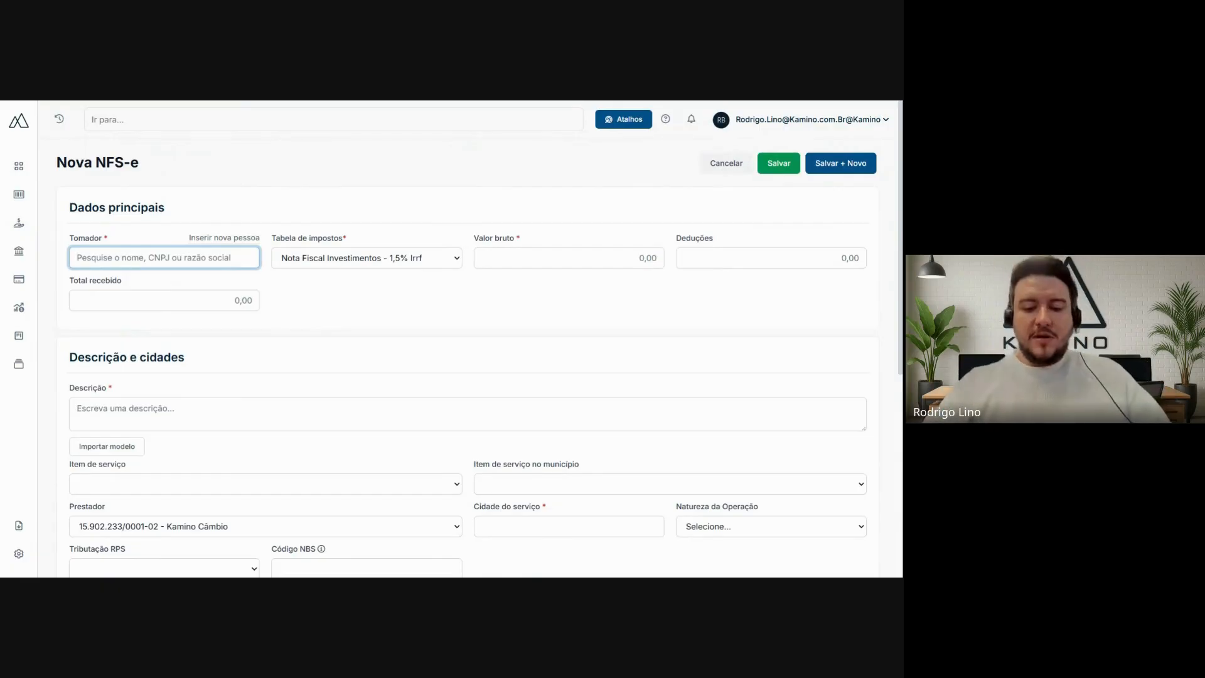
- Select Kamino as the Tomador of the new NFS-e and review the tax table options
type("kami")
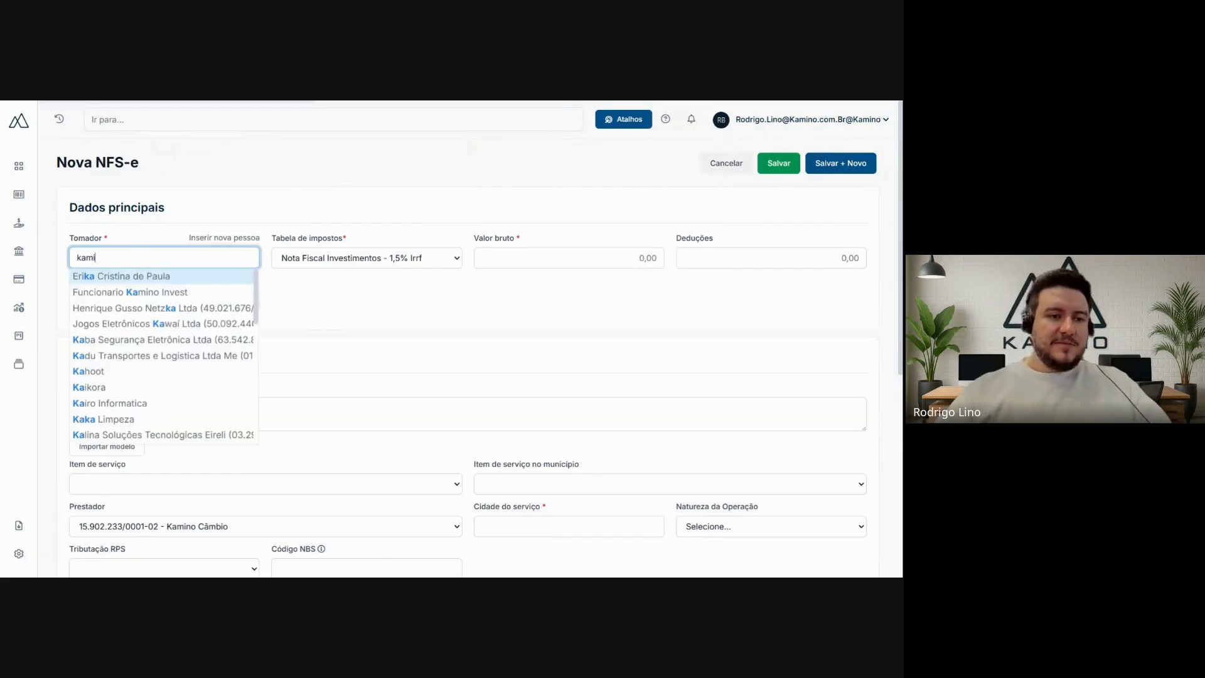
left_click(157, 307)
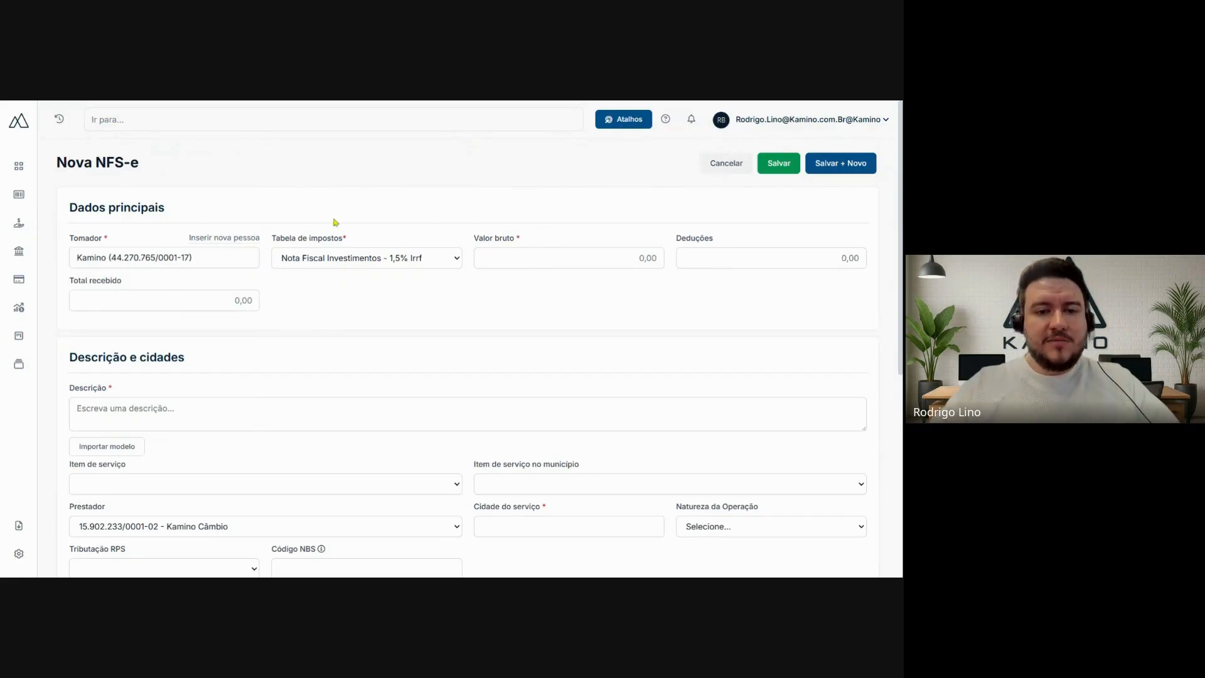
left_click(454, 259)
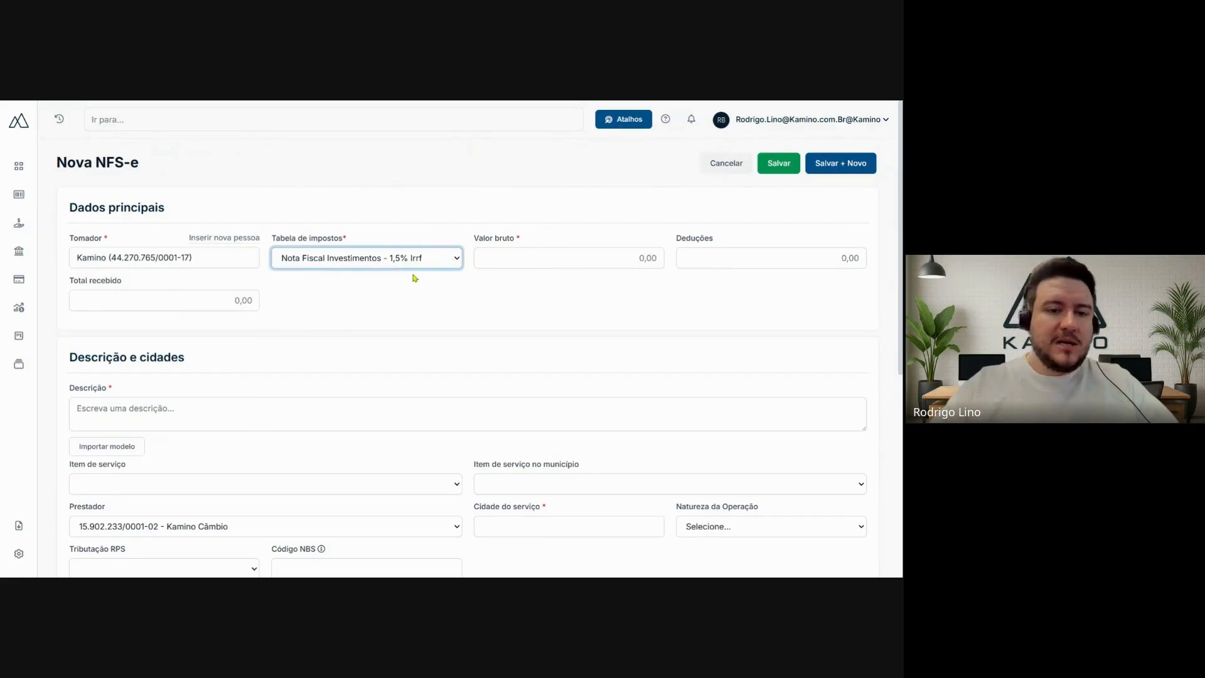
left_click(454, 202)
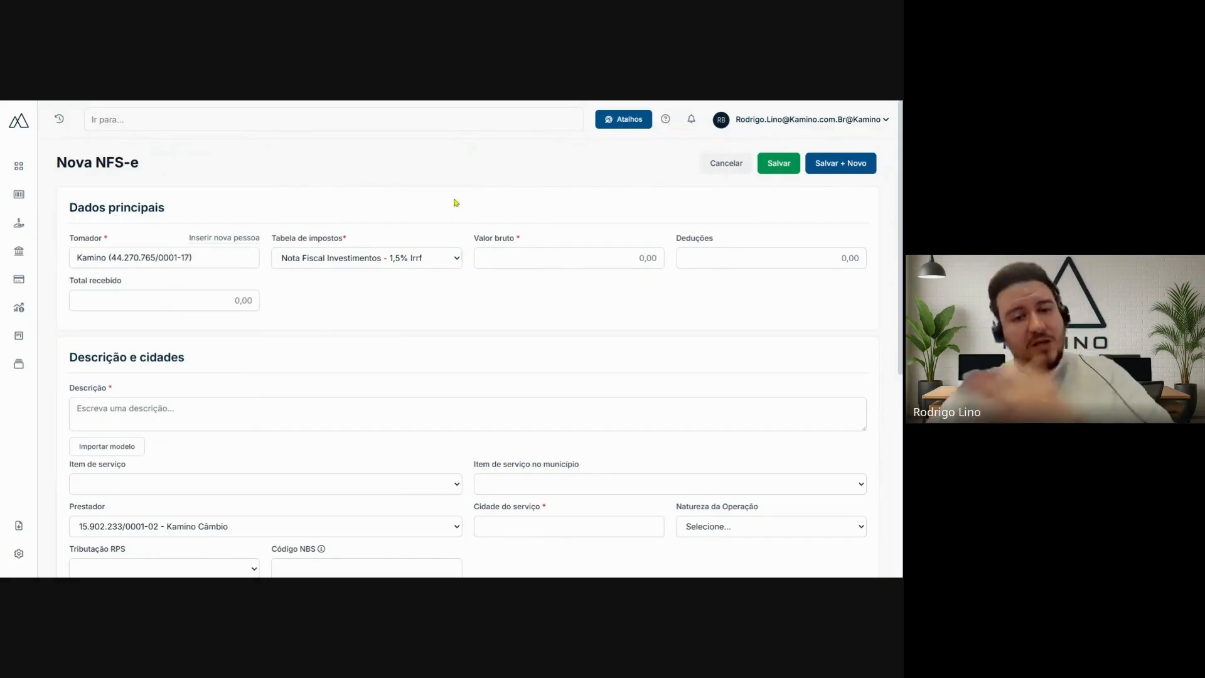
- Set the invoice's gross value (Valor bruto) to 100,00
left_click(525, 261)
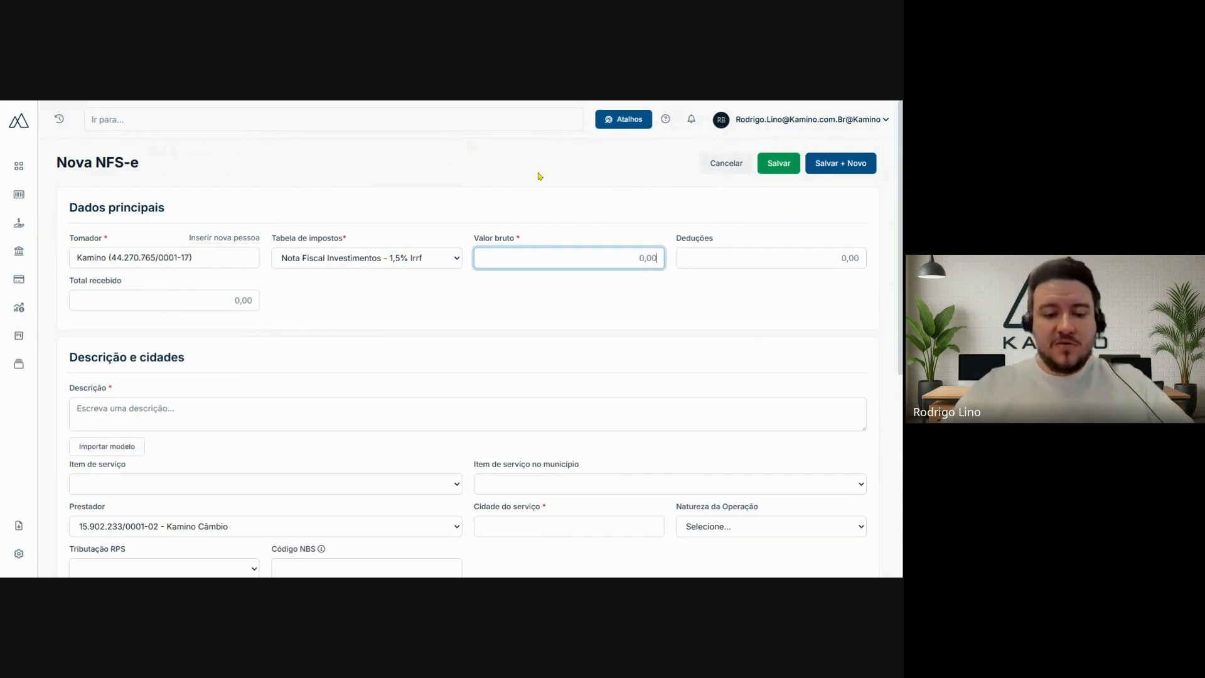
type("100,00")
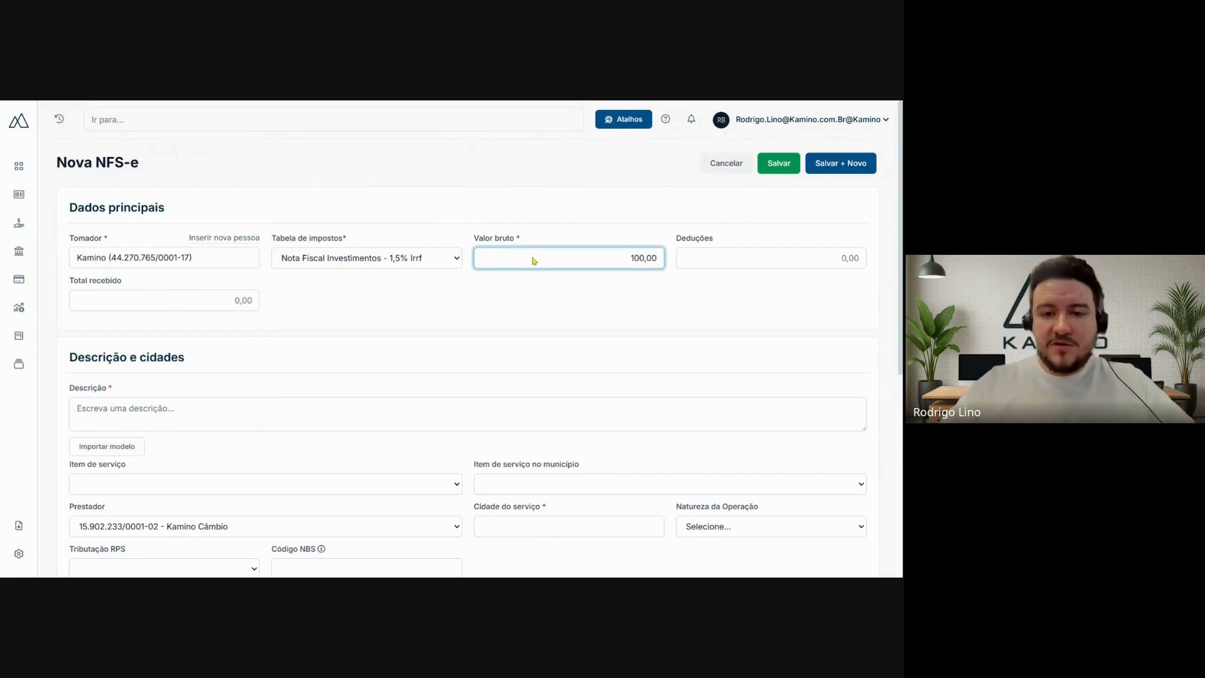
left_click(642, 219)
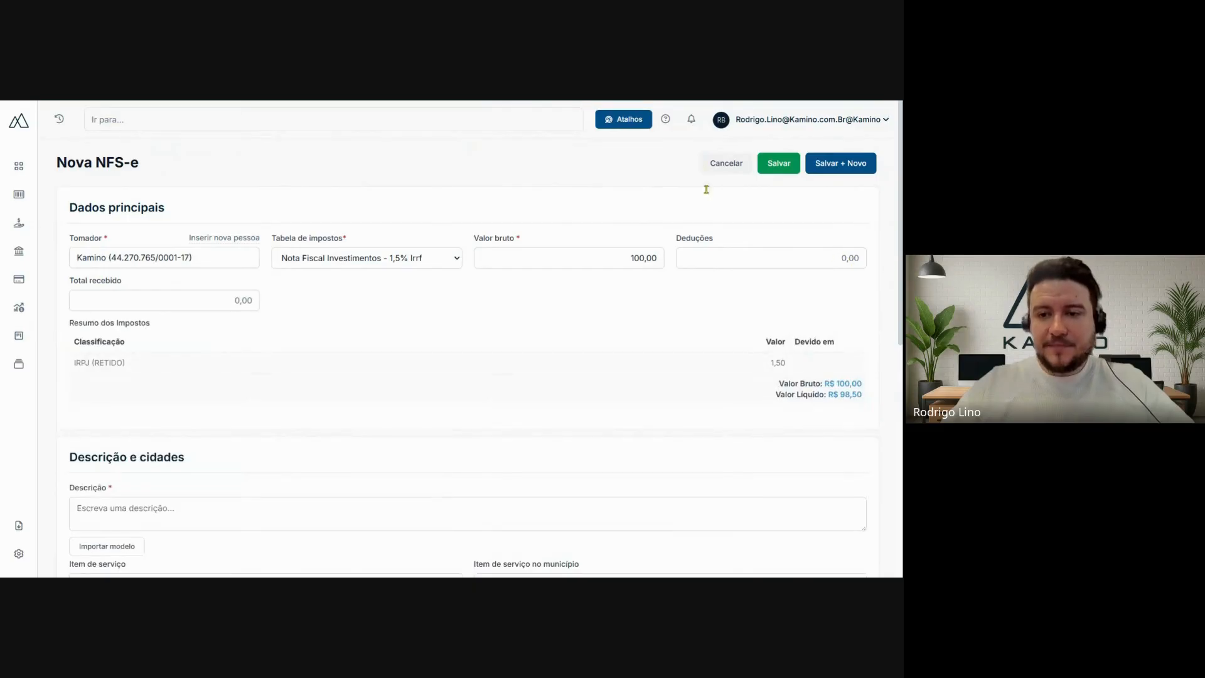
- Set the deductions (Deduções) to 10,00 and the total received (Total recebido) to 90,00
left_click(851, 254)
type("12")
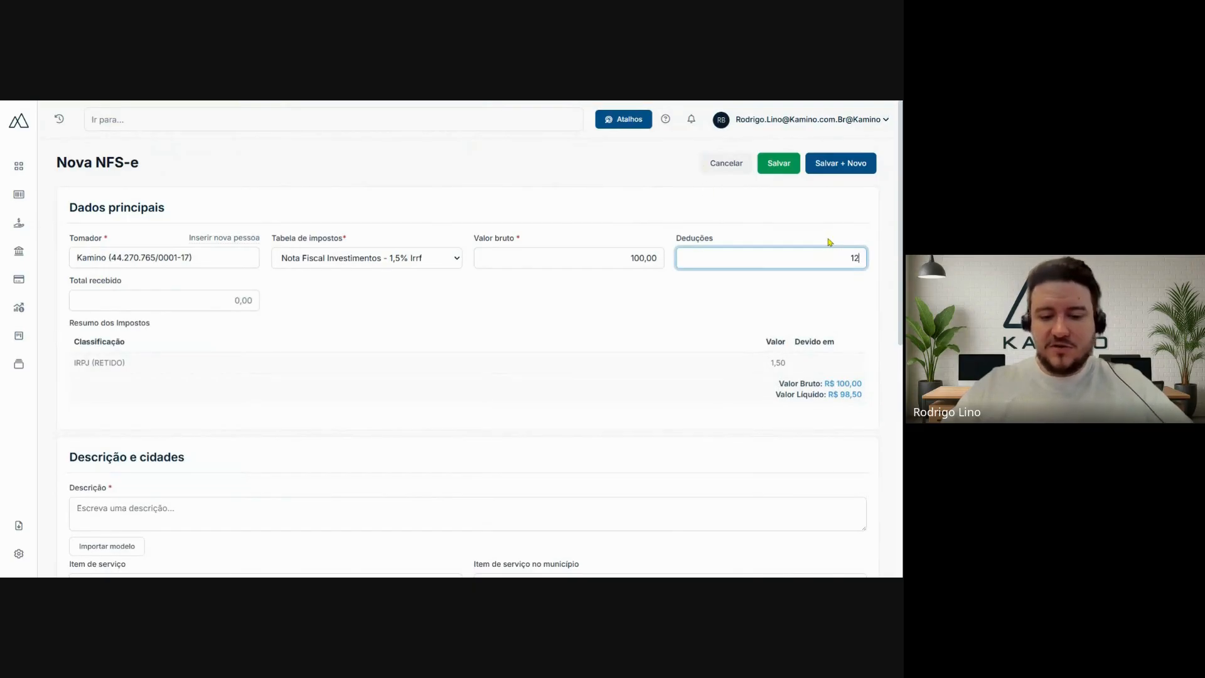
key("BackSpace")
type("0,00")
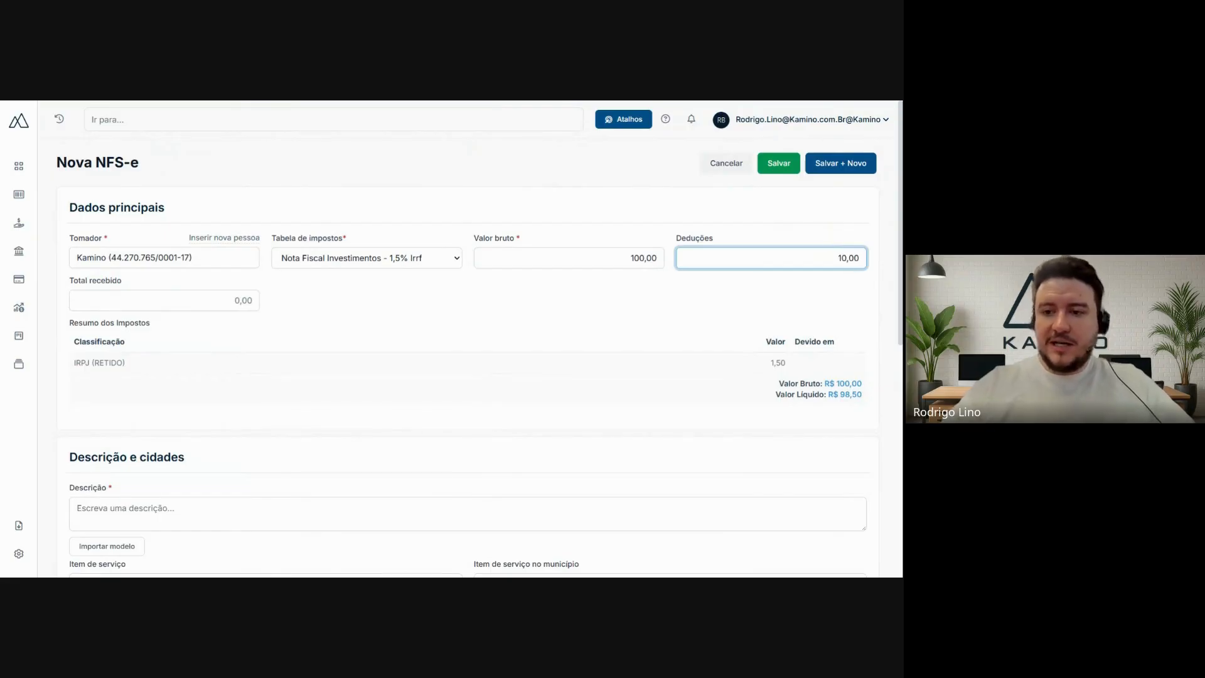
left_click(599, 202)
left_click(174, 299)
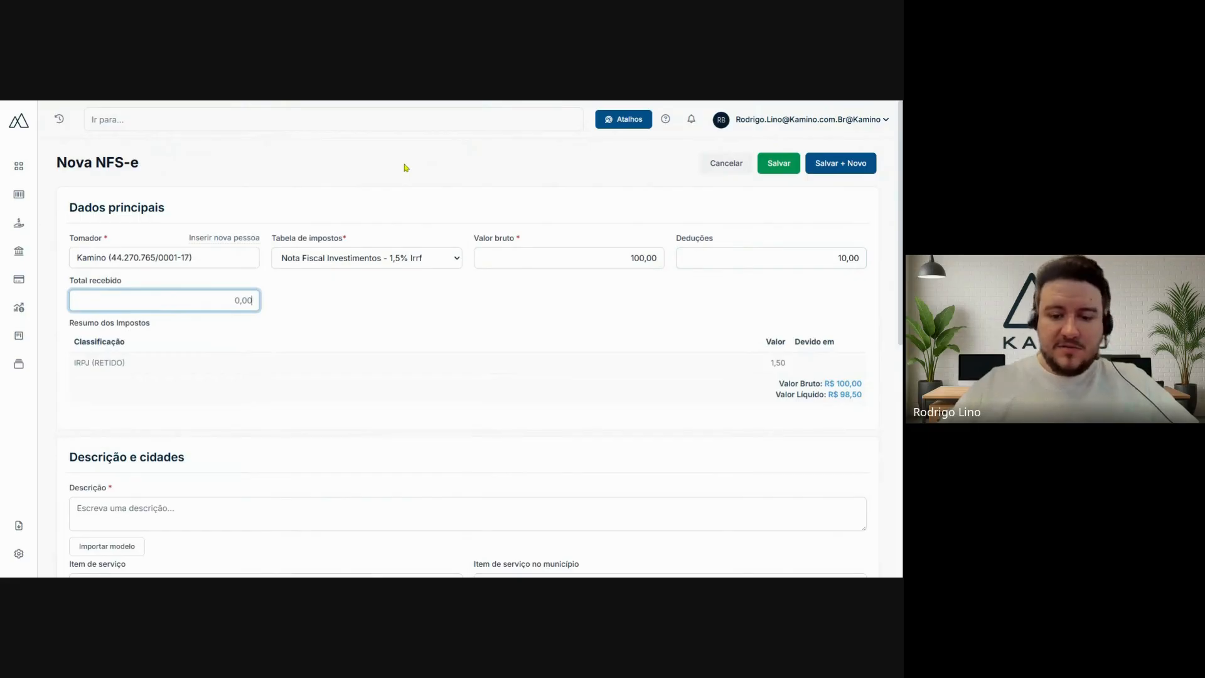
type("9000")
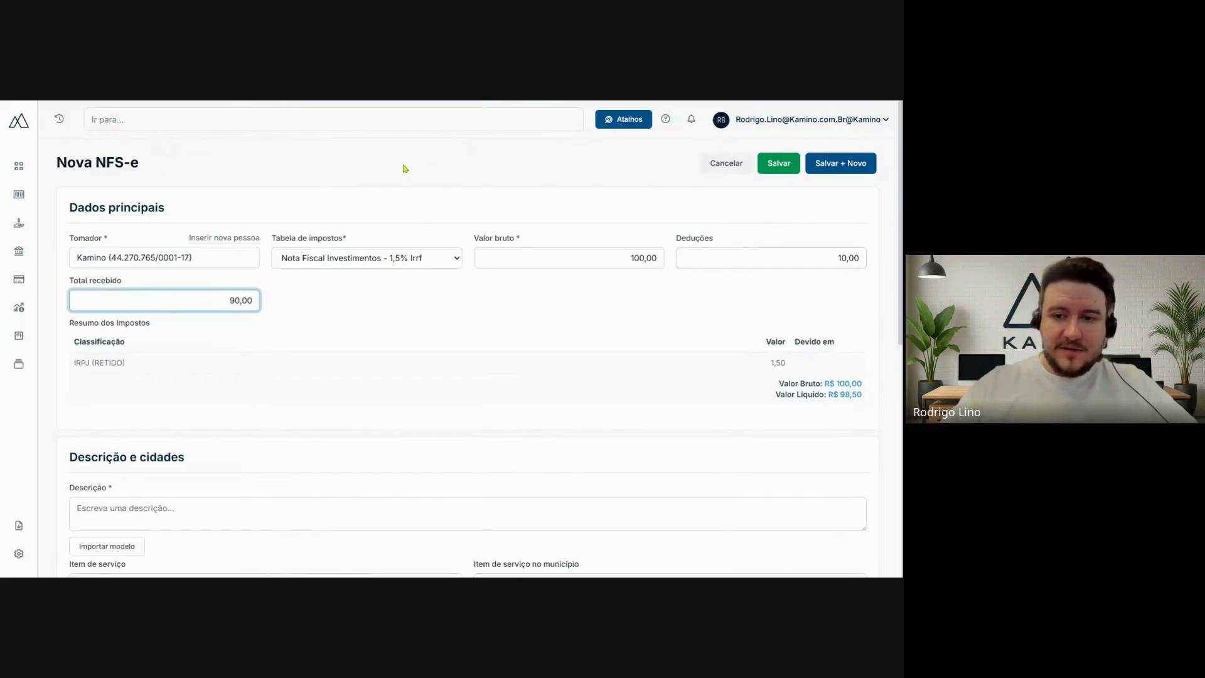
left_click(405, 169)
- Check which templates can be imported for the invoice's service description
scroll(446, 171, "down", 3)
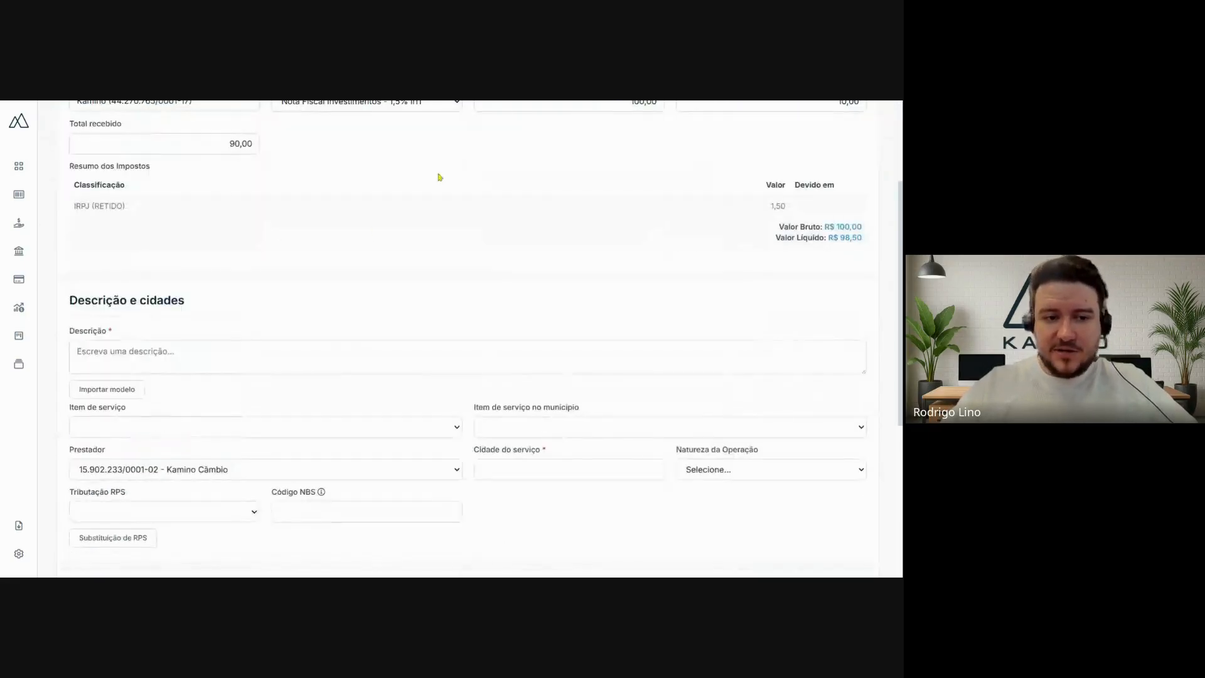
scroll(264, 261, "down", 3)
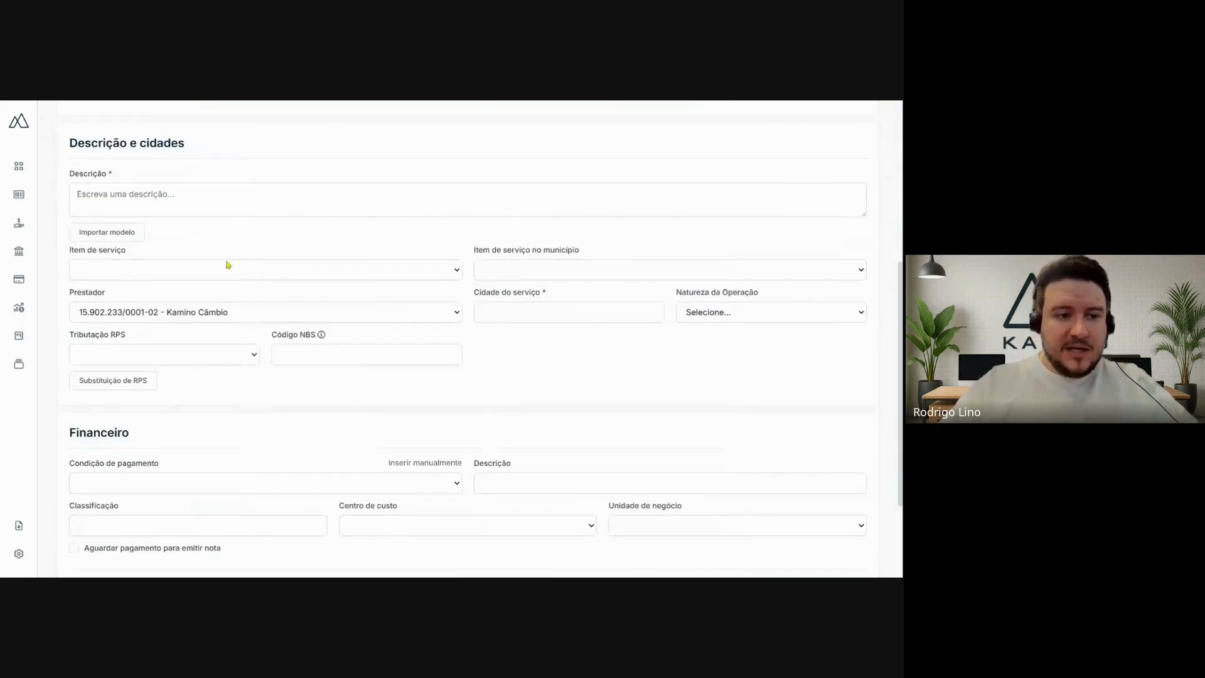
left_click(107, 196)
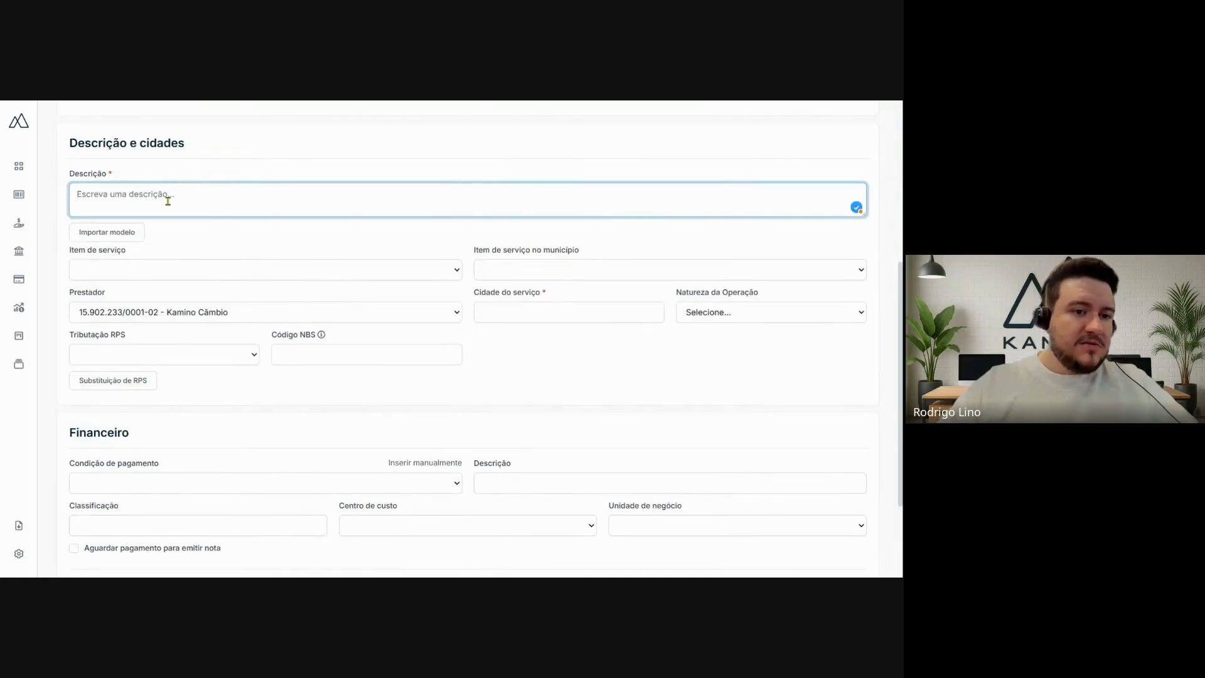
left_click(108, 233)
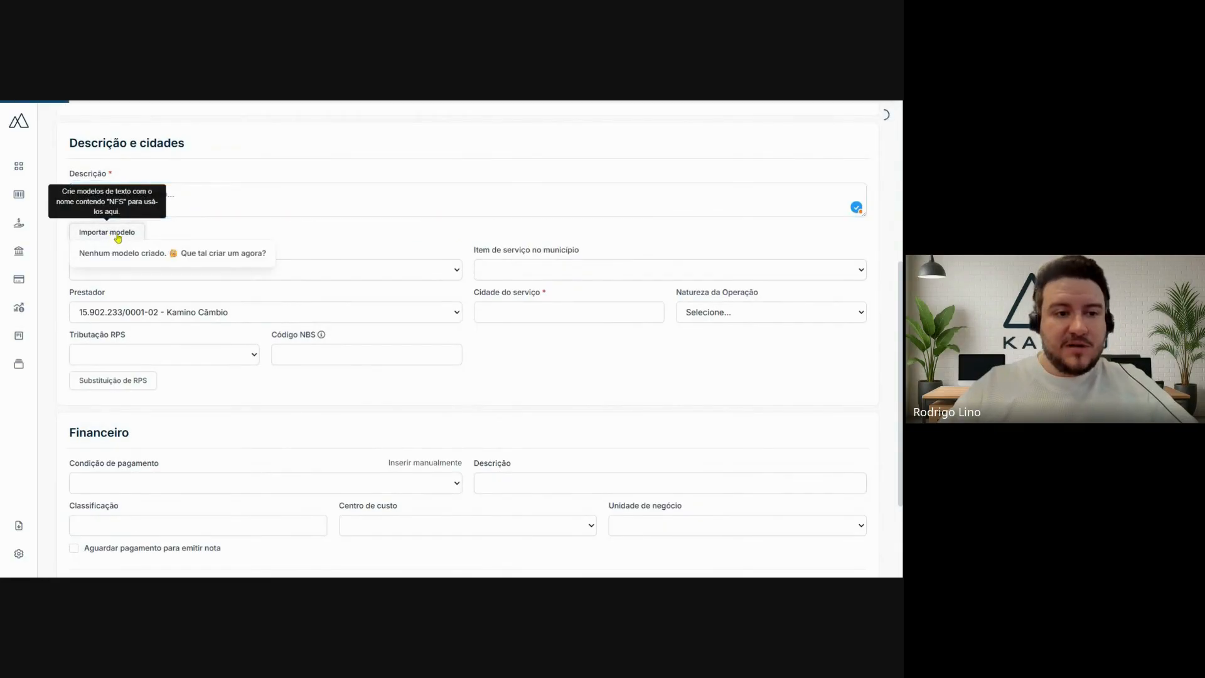
left_click(270, 229)
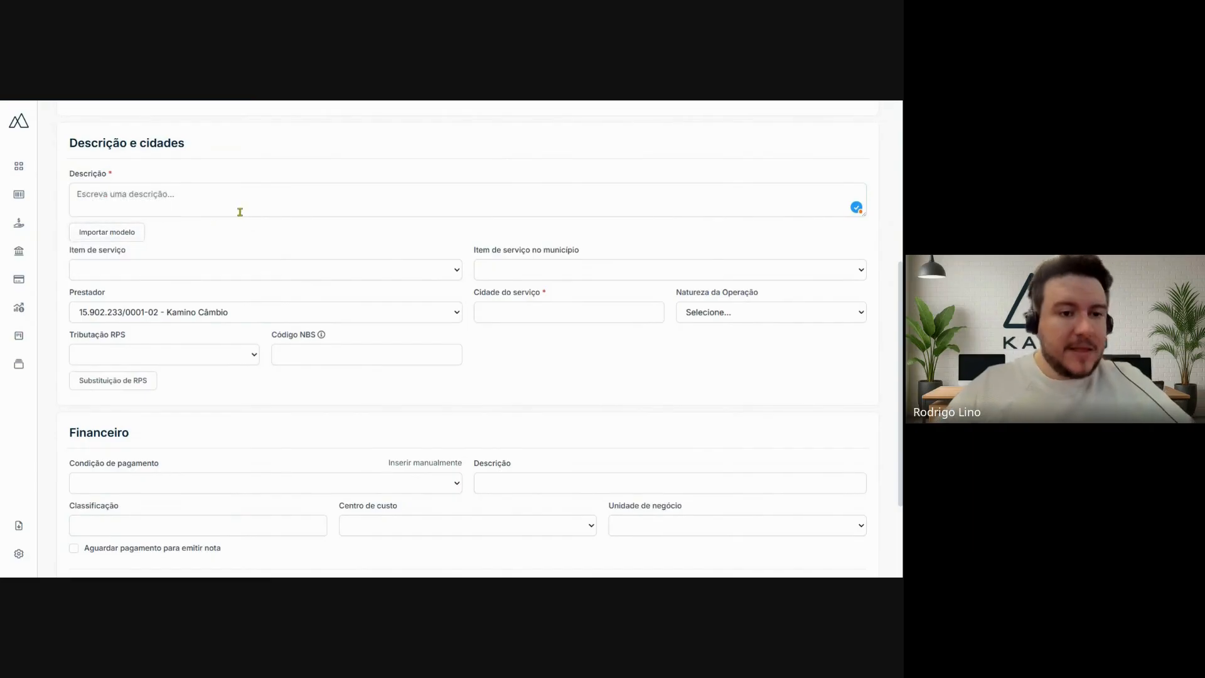
- Set the municipal service item to 03654 - Consultoria e Assessoria Econômica Ou Financeira and the service item to 1009 - Representação de Qualquer Natureza, Inclusive Comercial
left_click(126, 271)
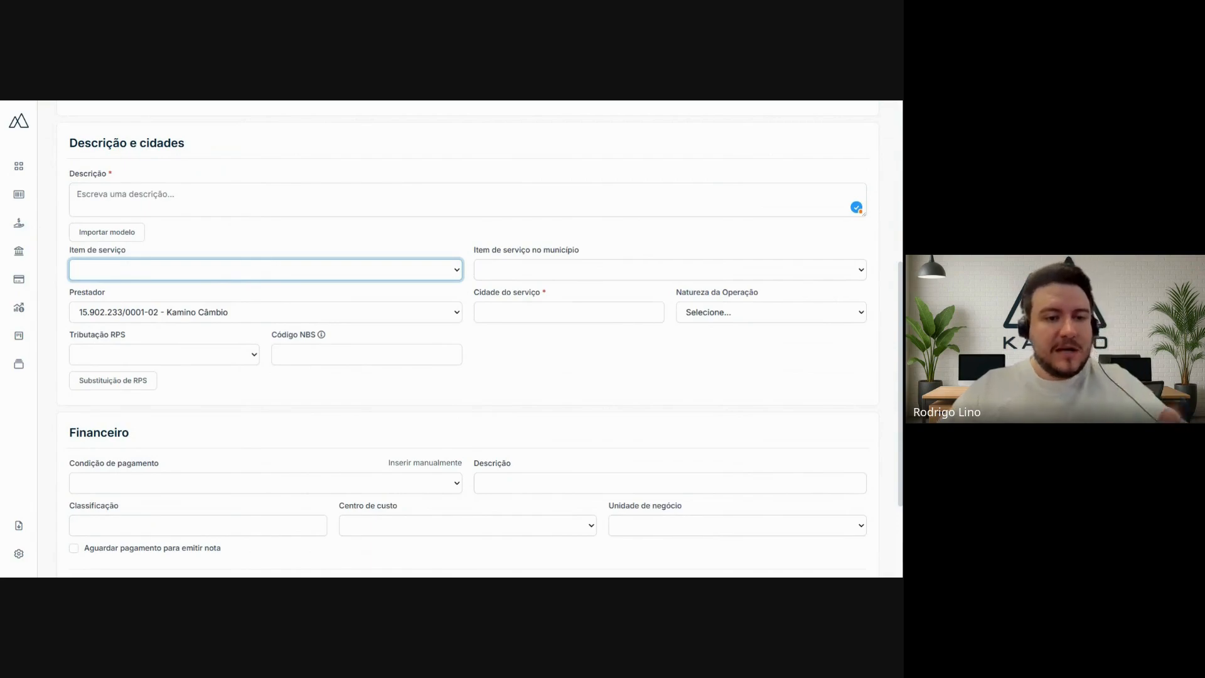
left_click(575, 275)
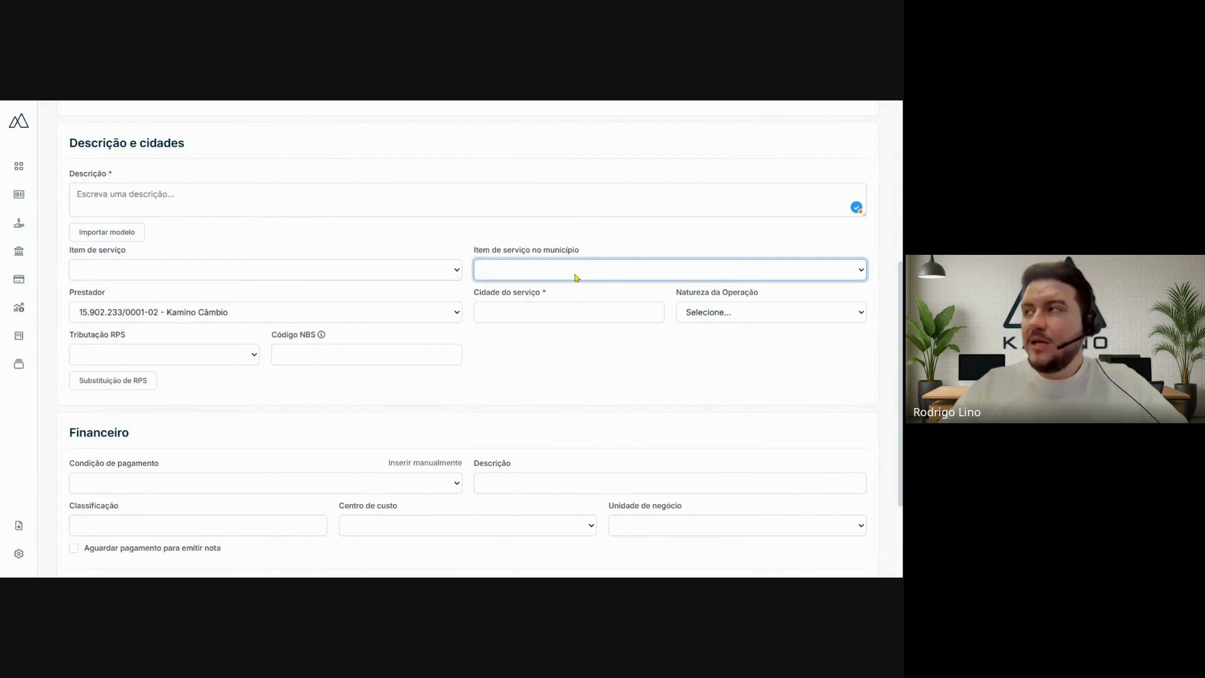
left_click(482, 298)
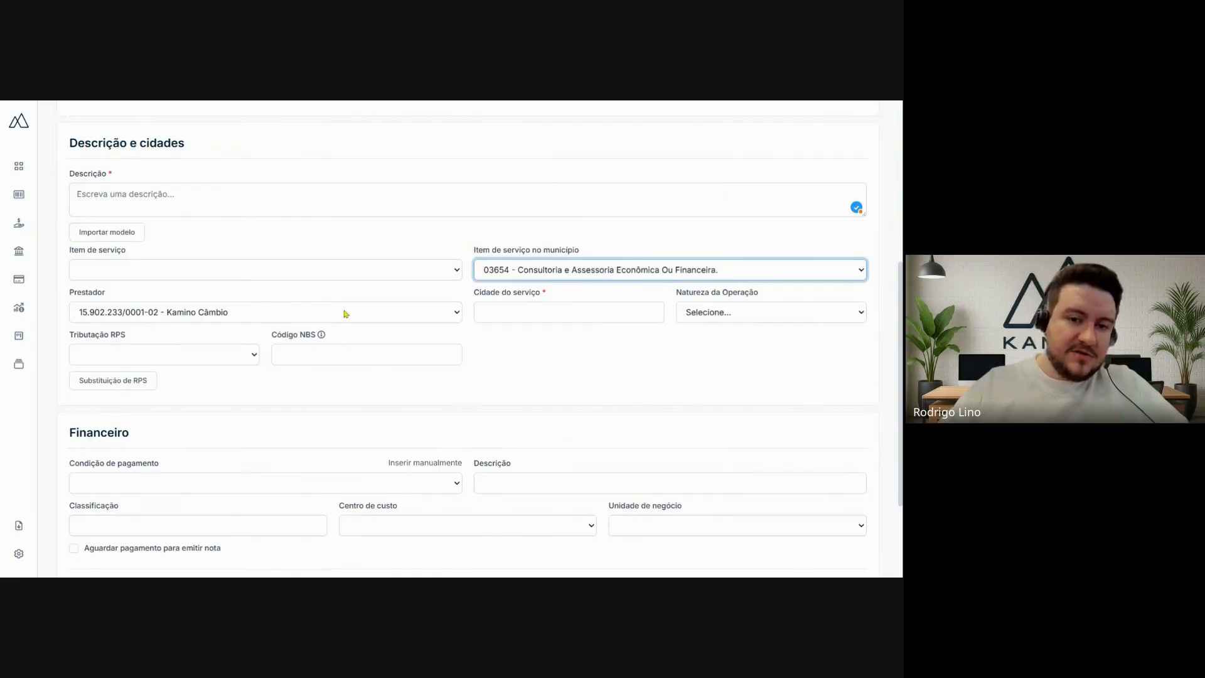
left_click(374, 275)
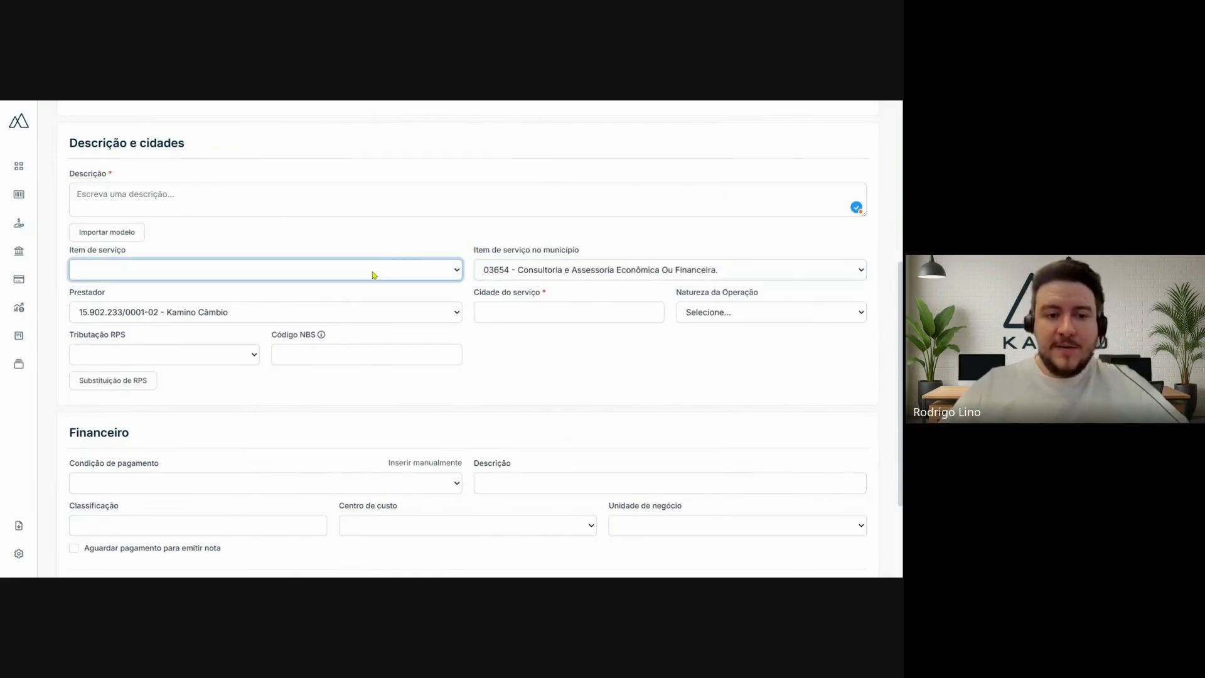
left_click(156, 324)
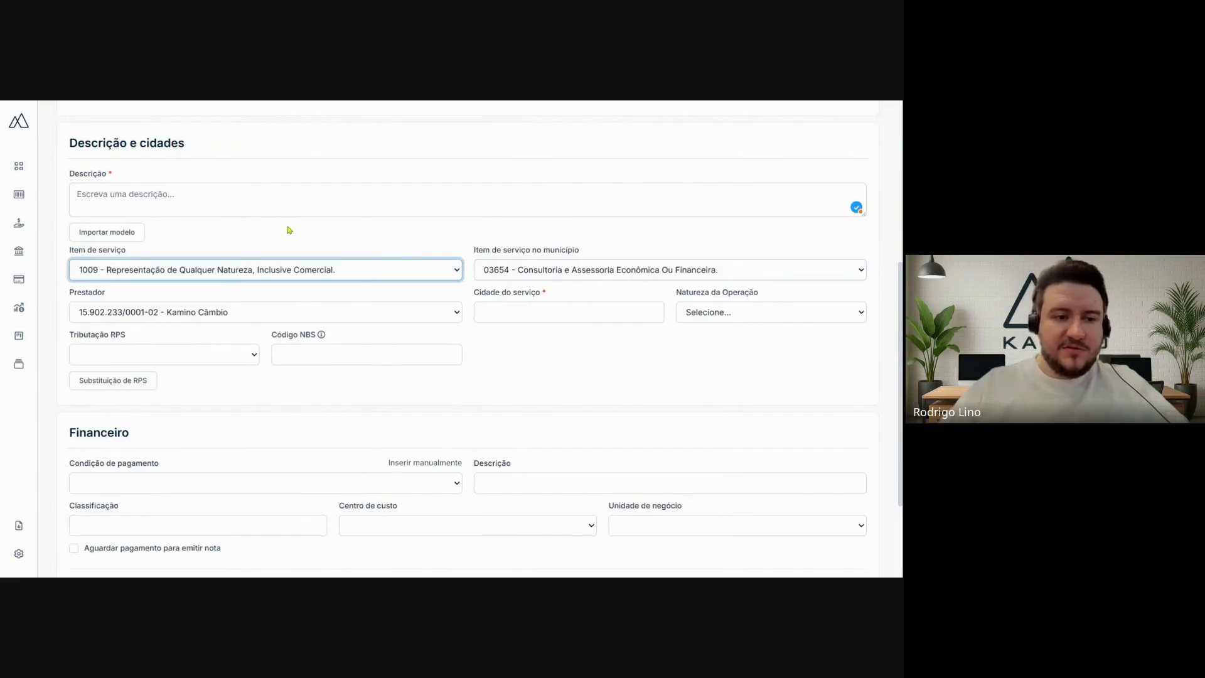
- Change the service provider (Prestador) to Kamino Capital
left_click(110, 319)
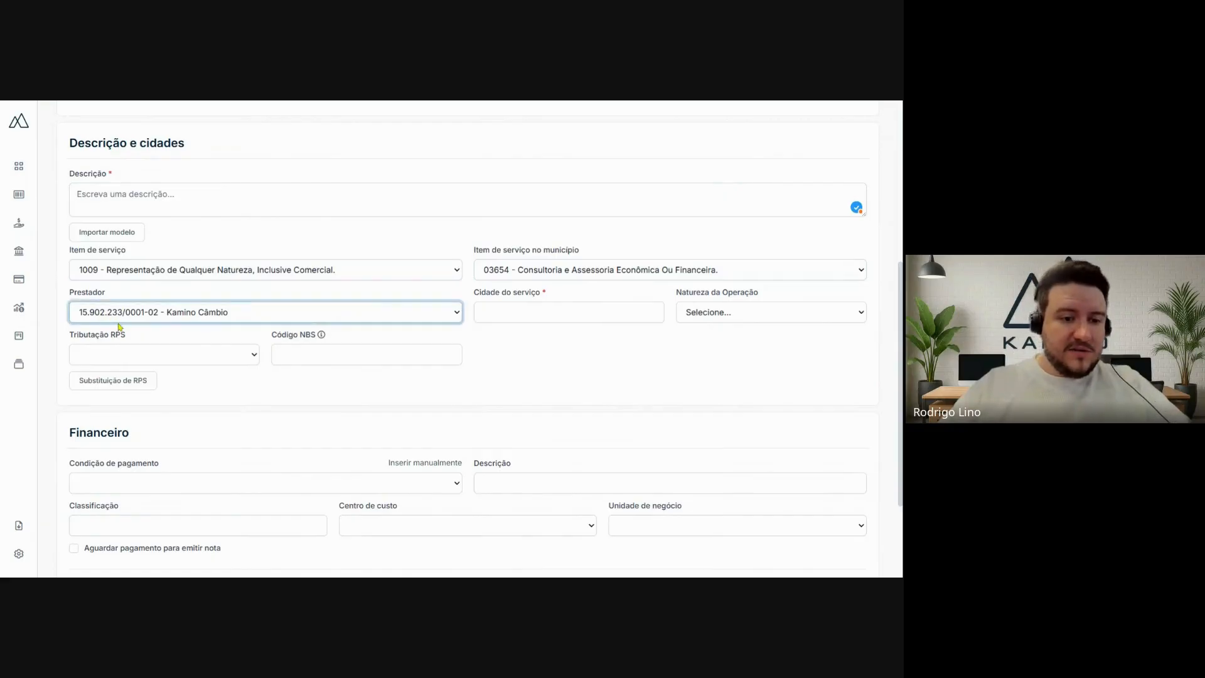
left_click(122, 329)
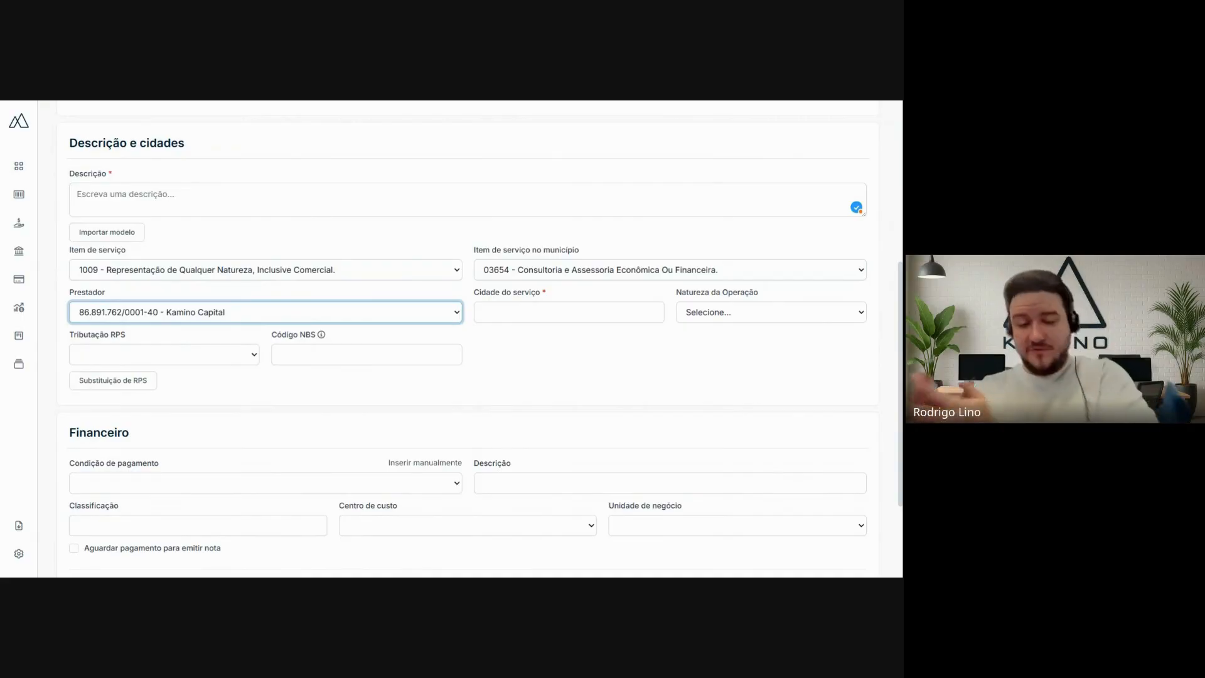
- Review the service city, operation nature, RPS taxation and NBS code fields without filling them in
left_click(525, 314)
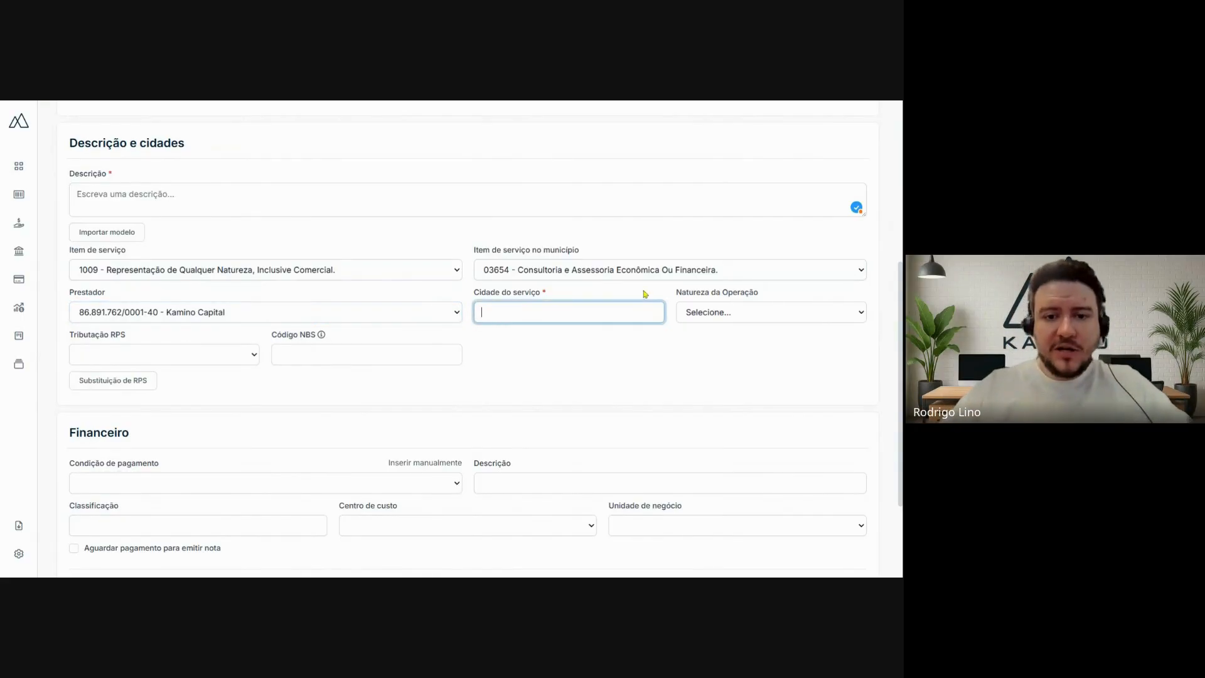
left_click(748, 313)
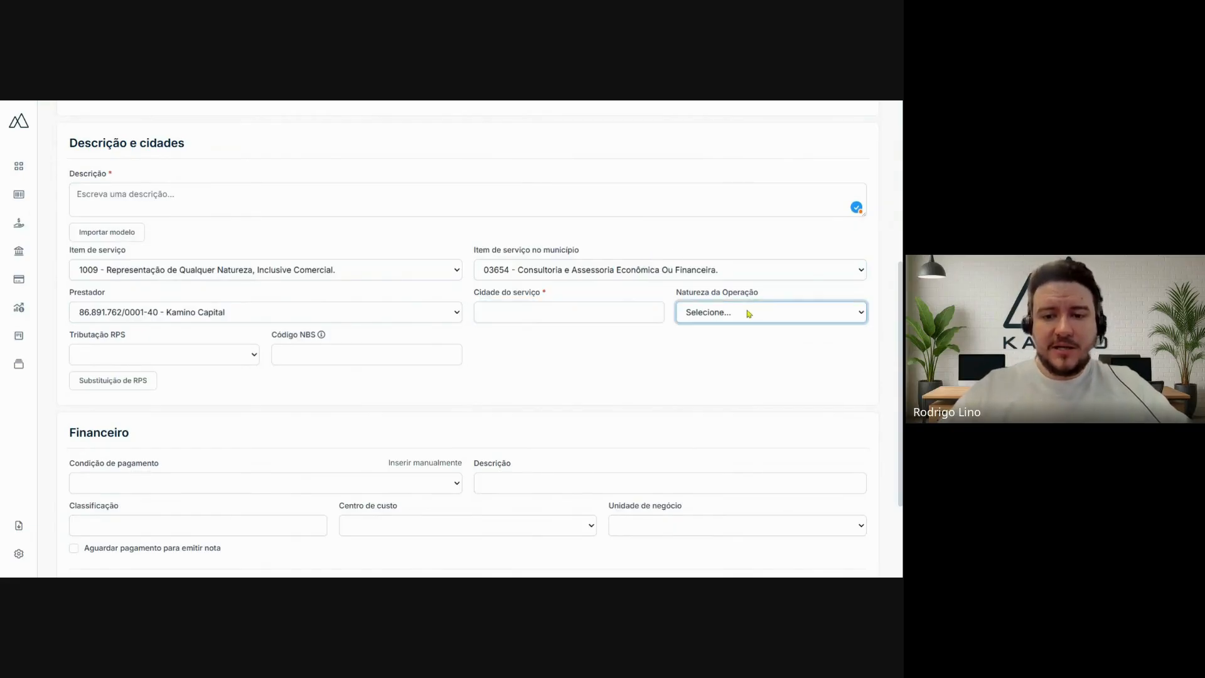
left_click(150, 361)
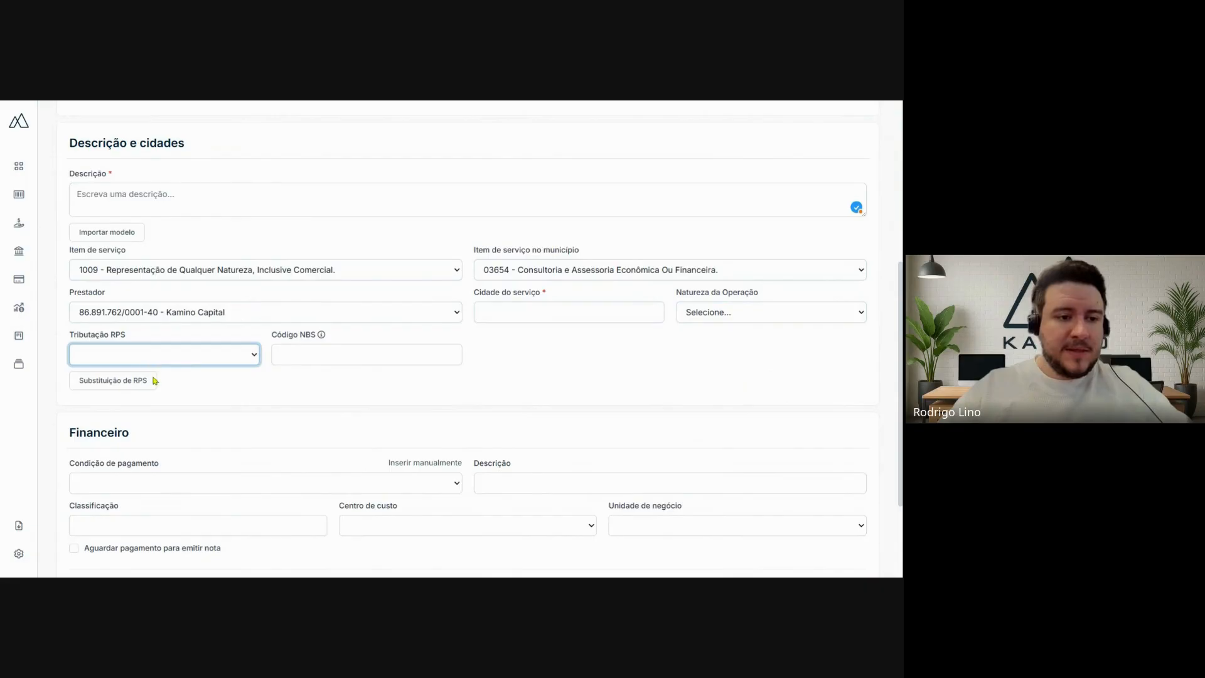
left_click(325, 354)
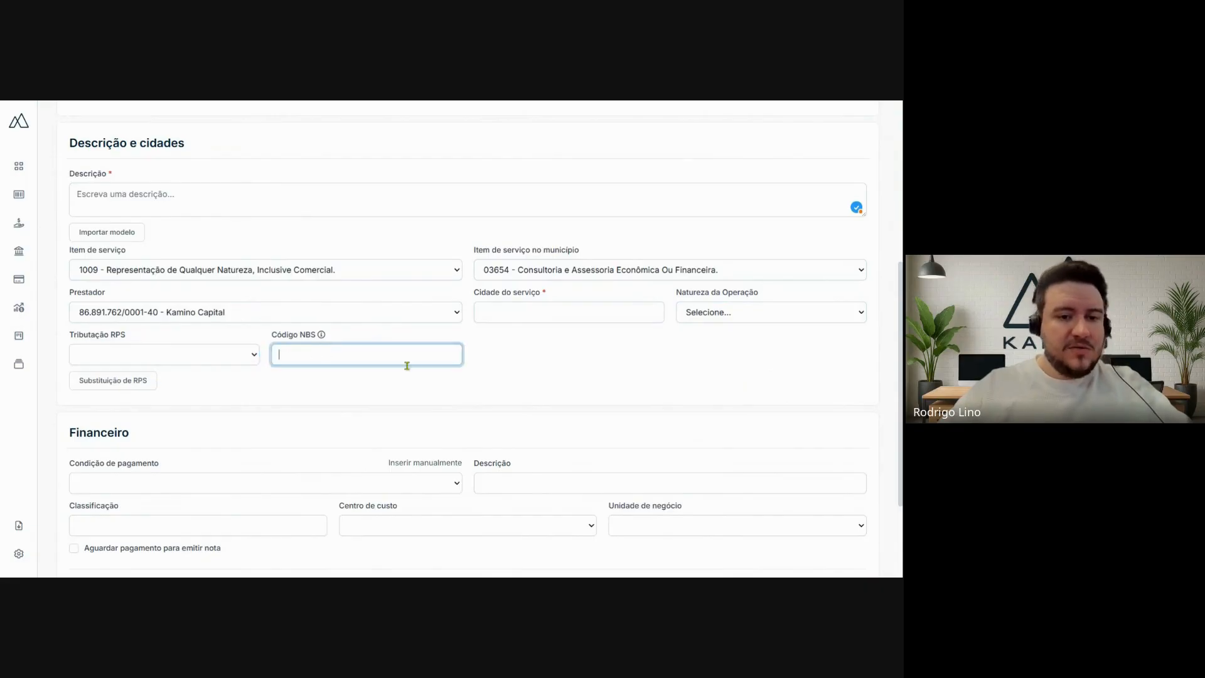
left_click(526, 349)
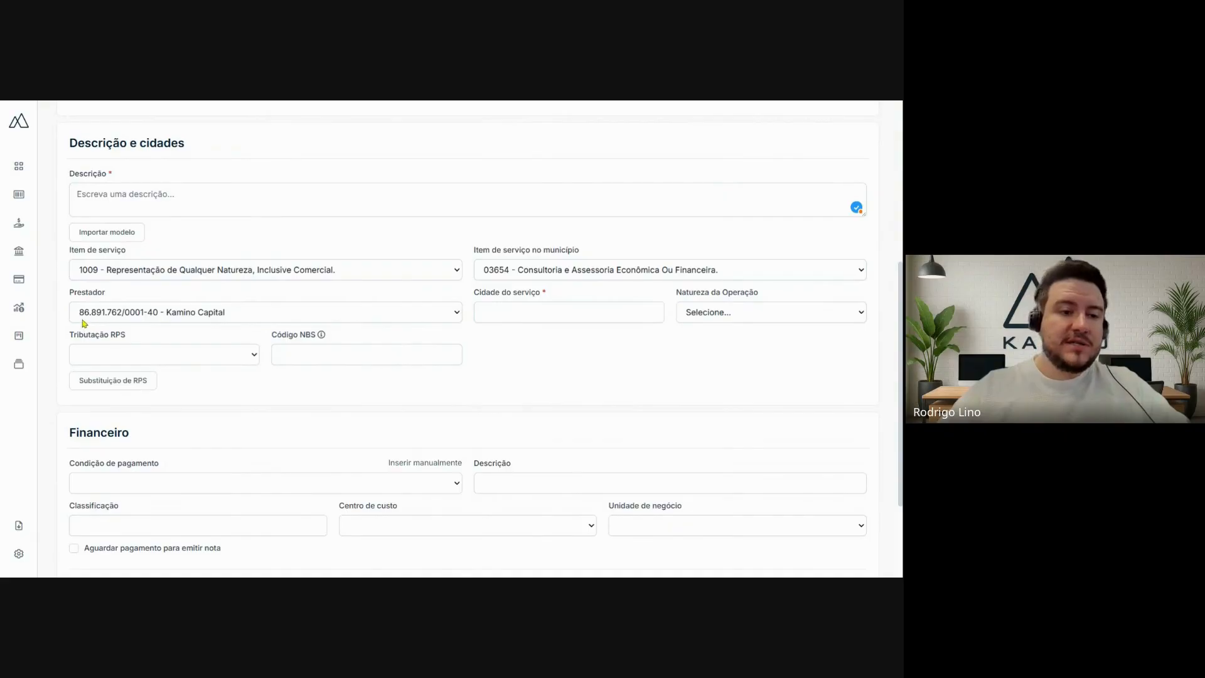
- Set the service provider (Prestador) back to Kamino Câmbio
left_click(227, 316)
left_click(181, 336)
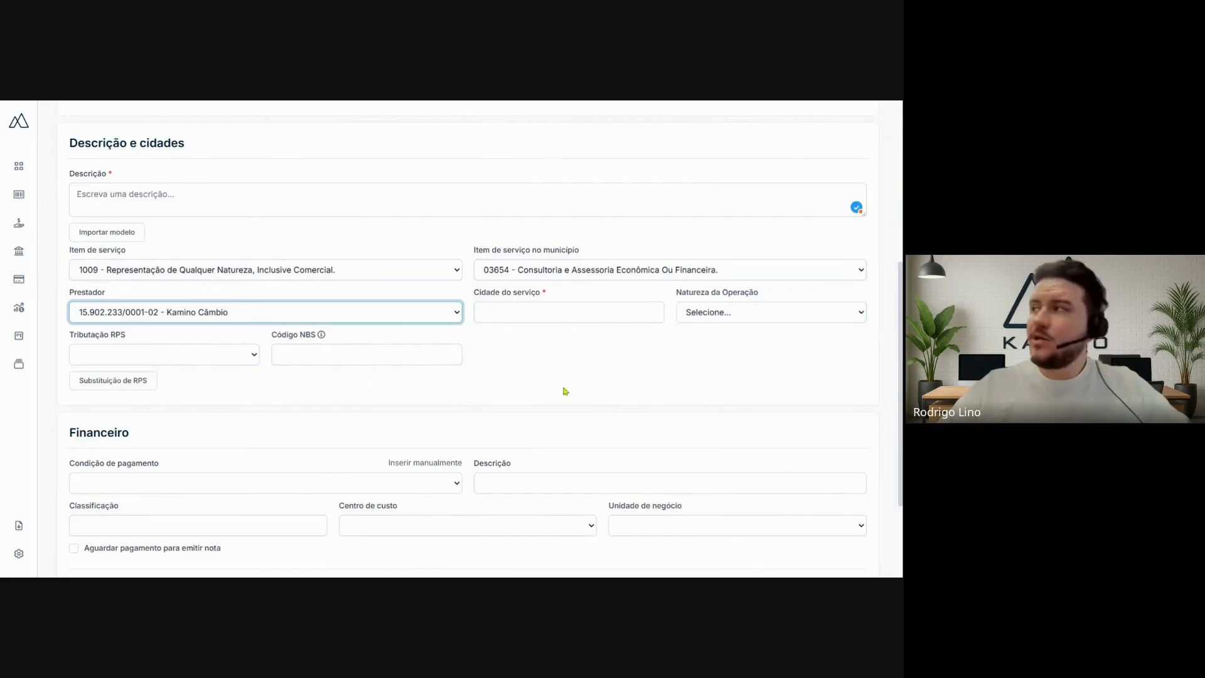
left_click(538, 368)
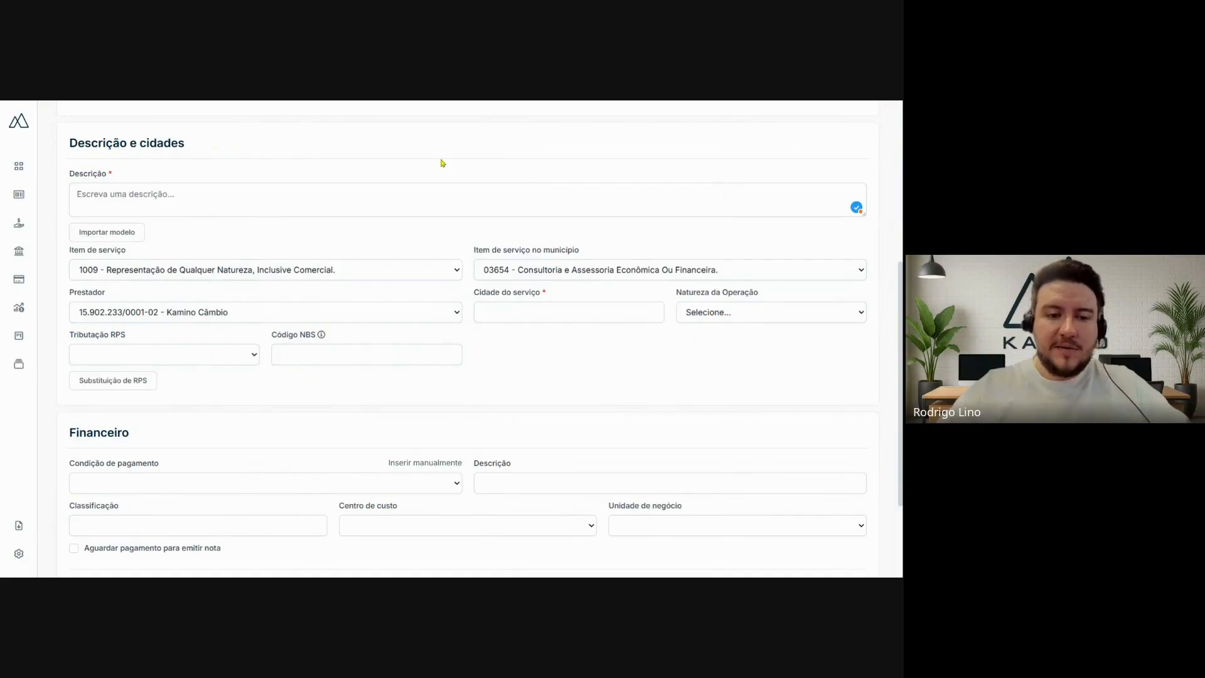
- Set the payment condition in the Financeiro section to 10 Dias (Ou Dia Útil Posterior)
scroll(426, 169, "down", 2)
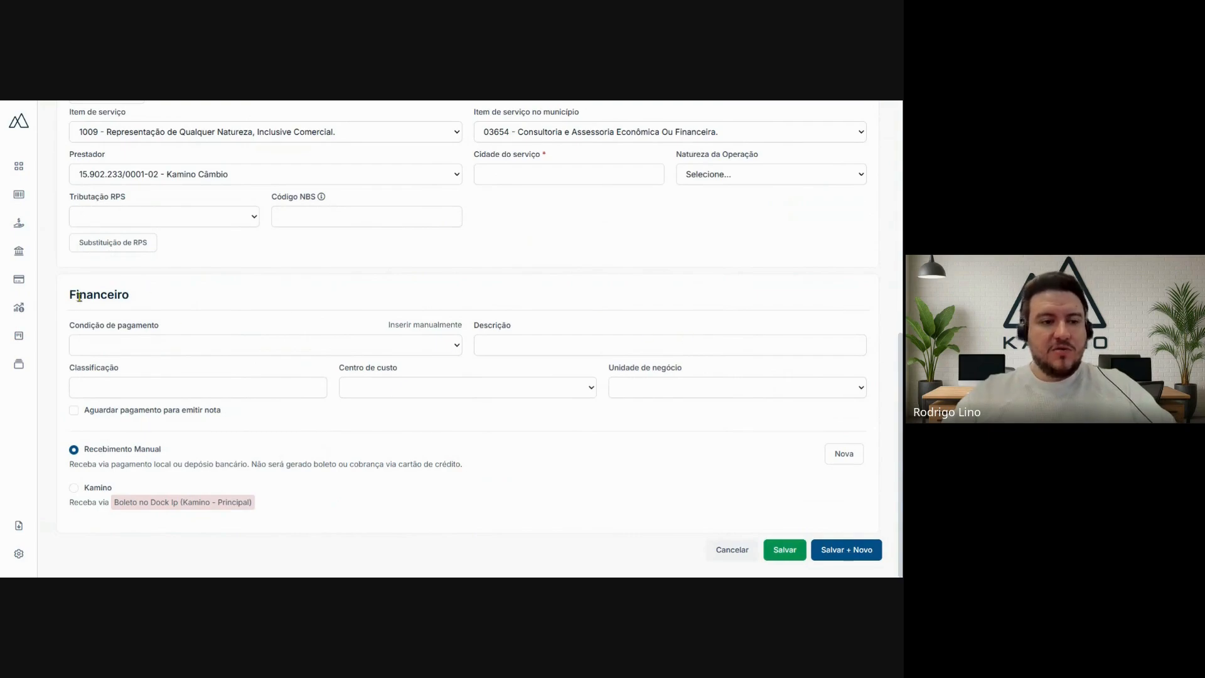
scroll(86, 287, "up", 8)
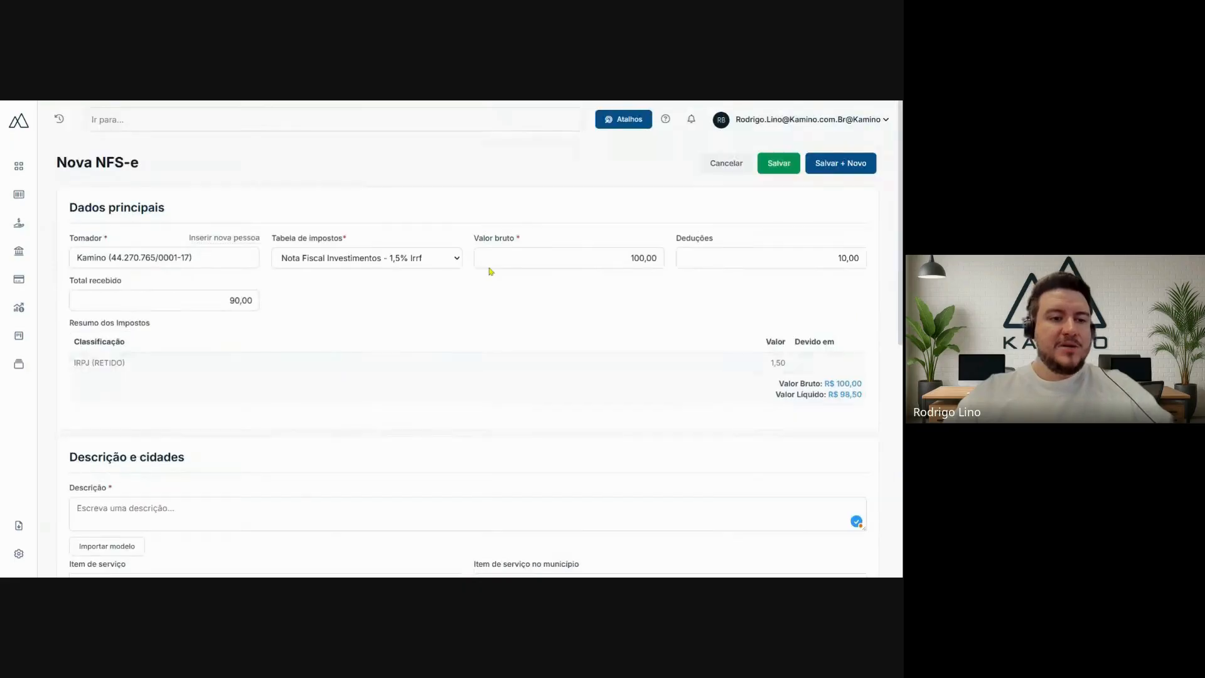
scroll(447, 165, "down", 8)
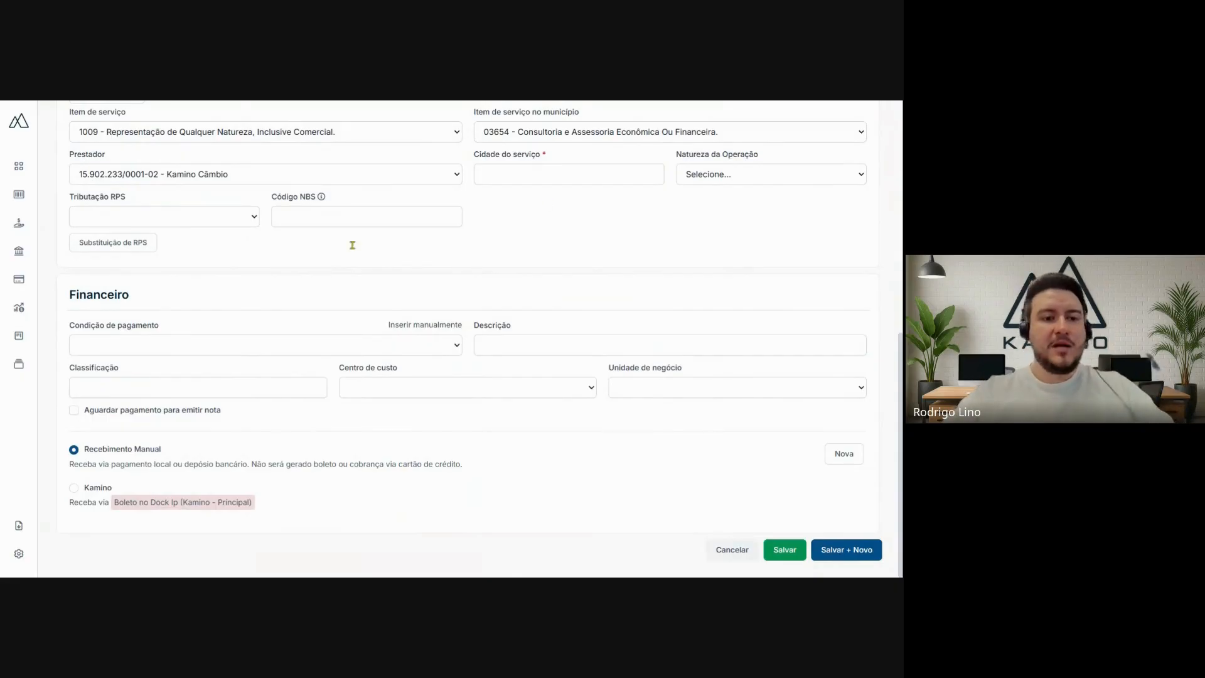
left_click_drag(69, 299, 132, 299)
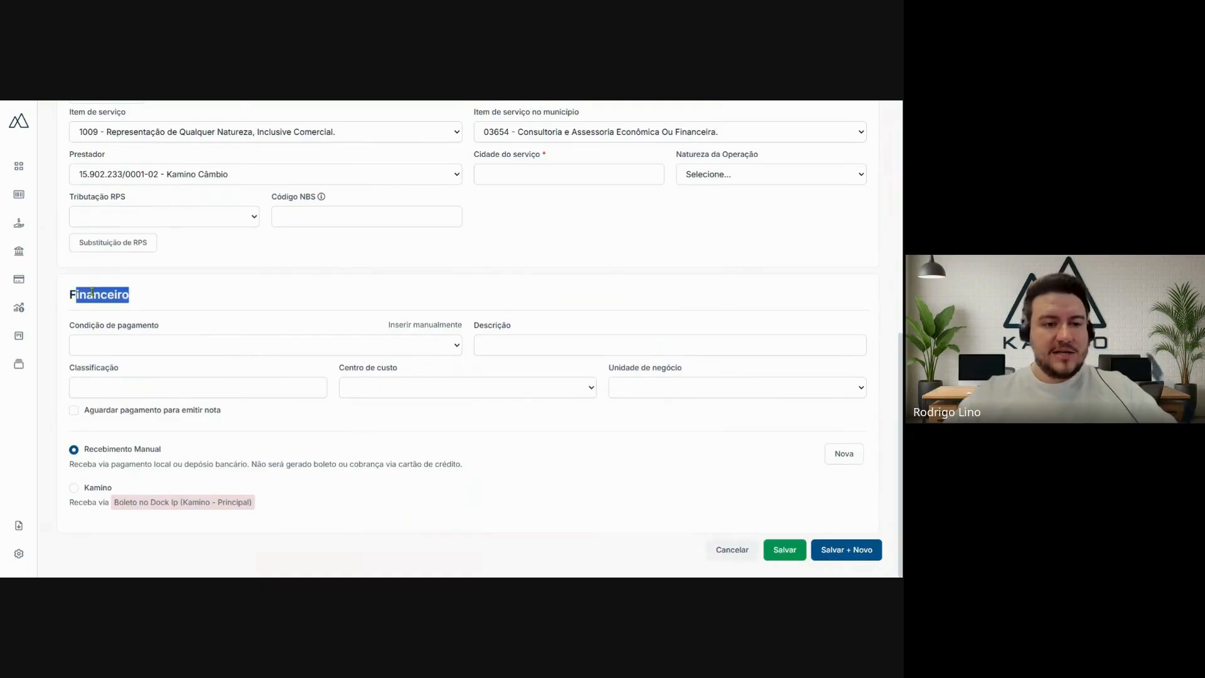
left_click(149, 300)
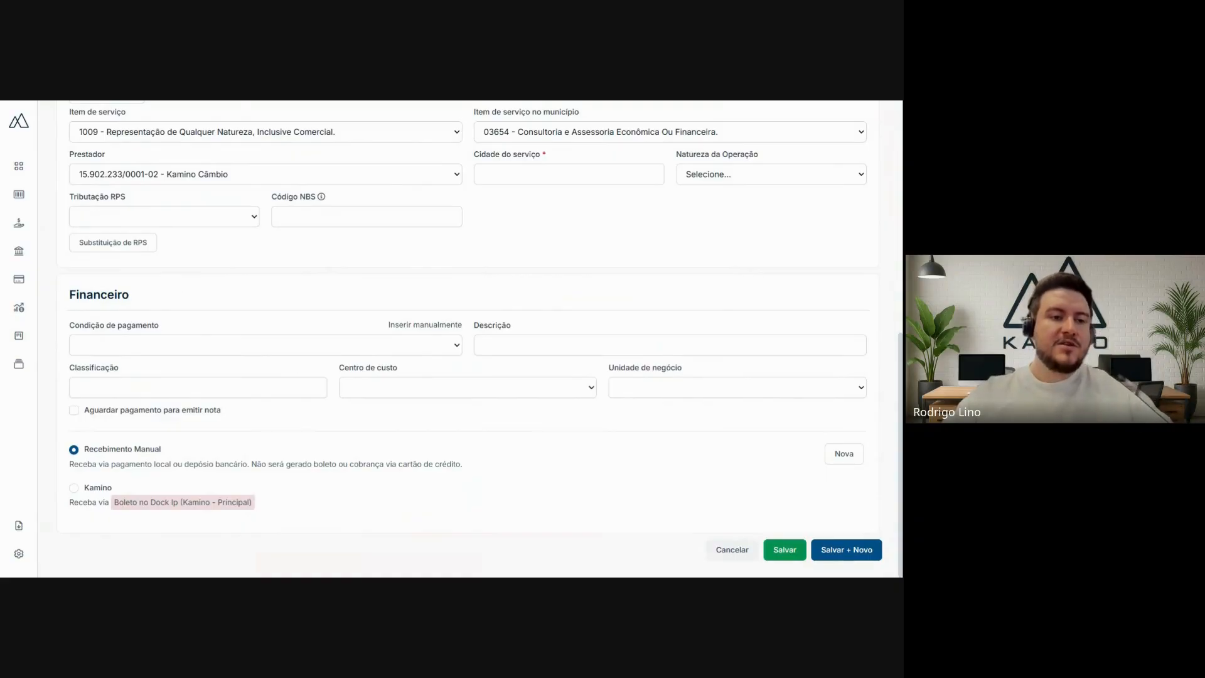
left_click(218, 345)
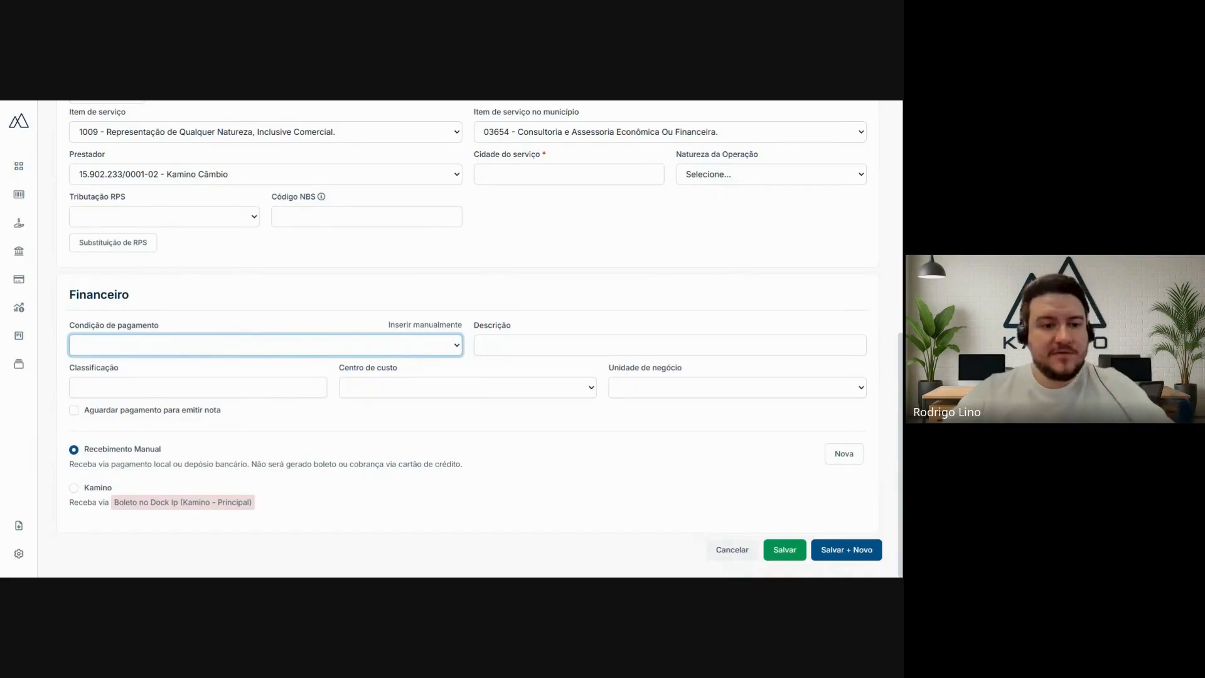
left_click(285, 362)
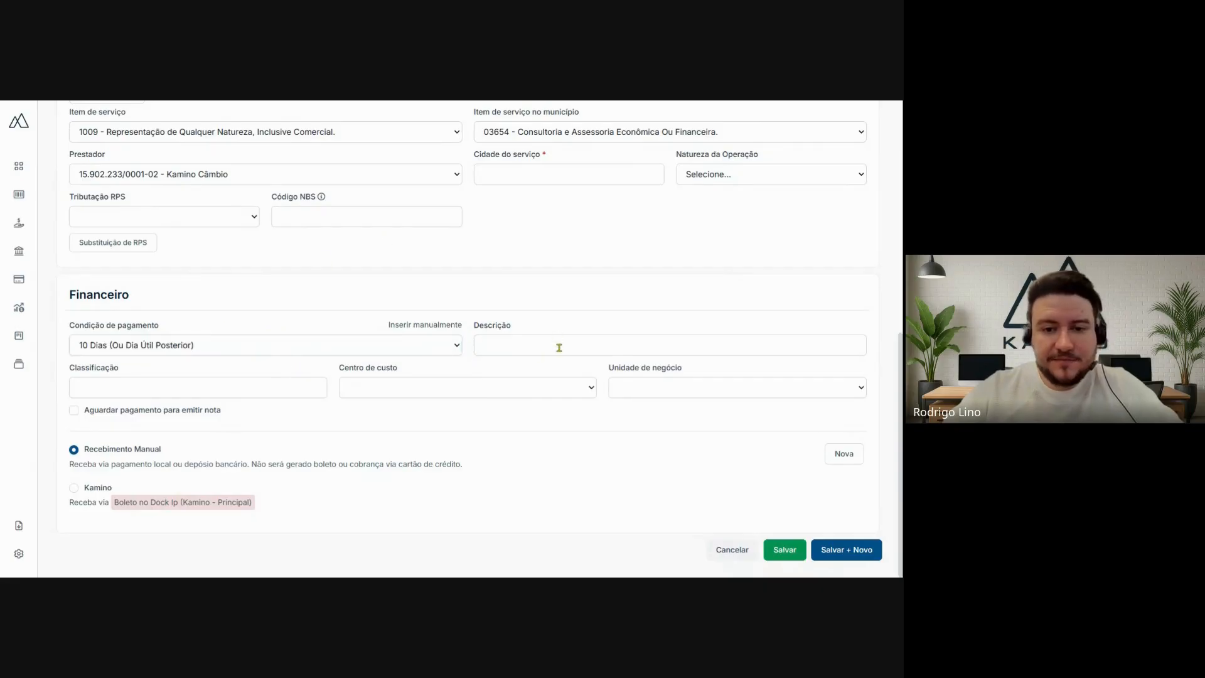
- Enter "Teste Kamino" as the financial description and set the classification to Receita de Renda Variável
left_click(559, 346)
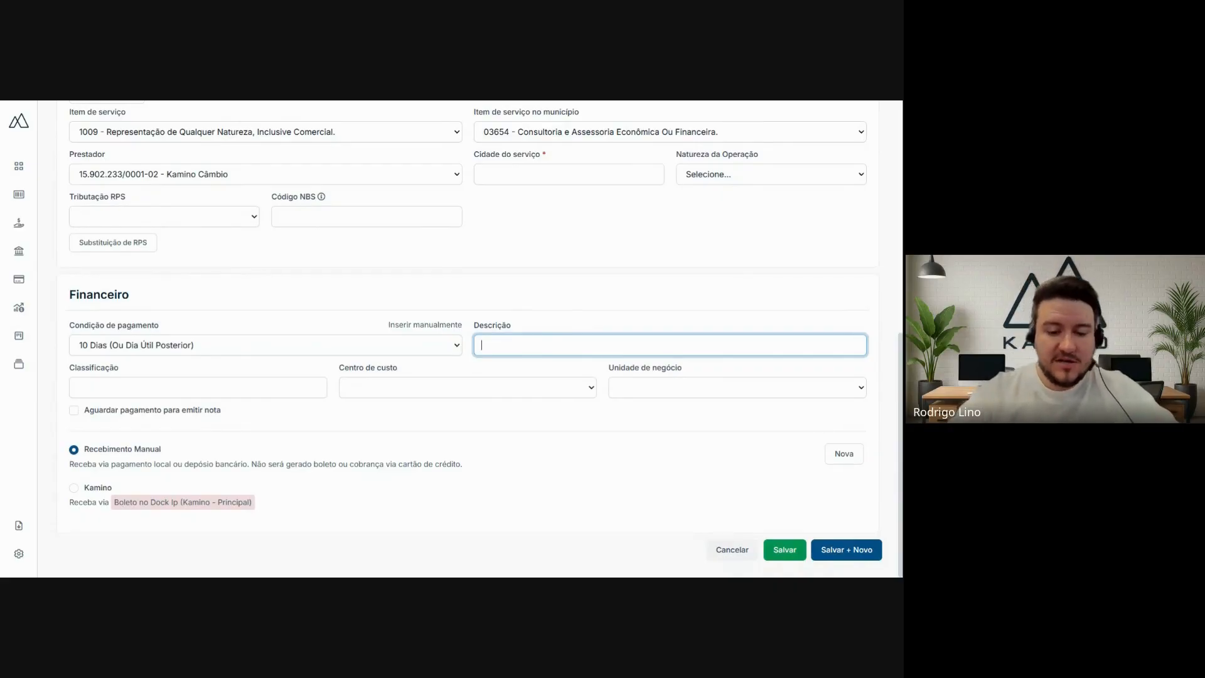
type("ste ")
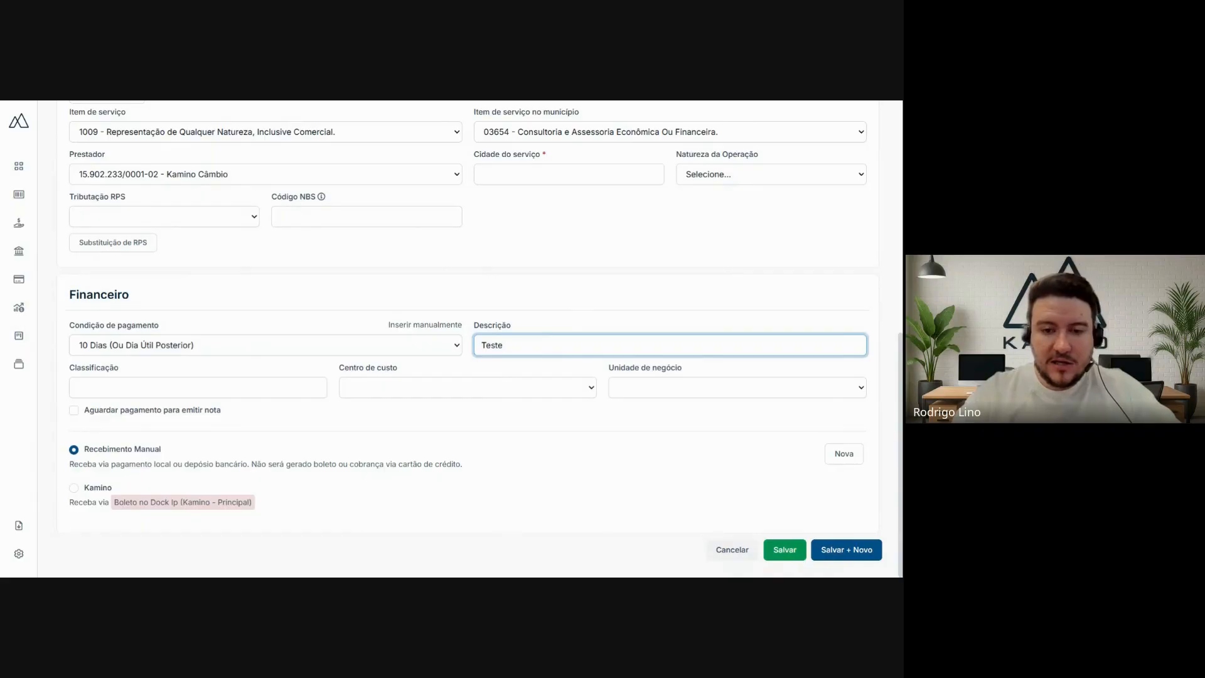
type("Kamino")
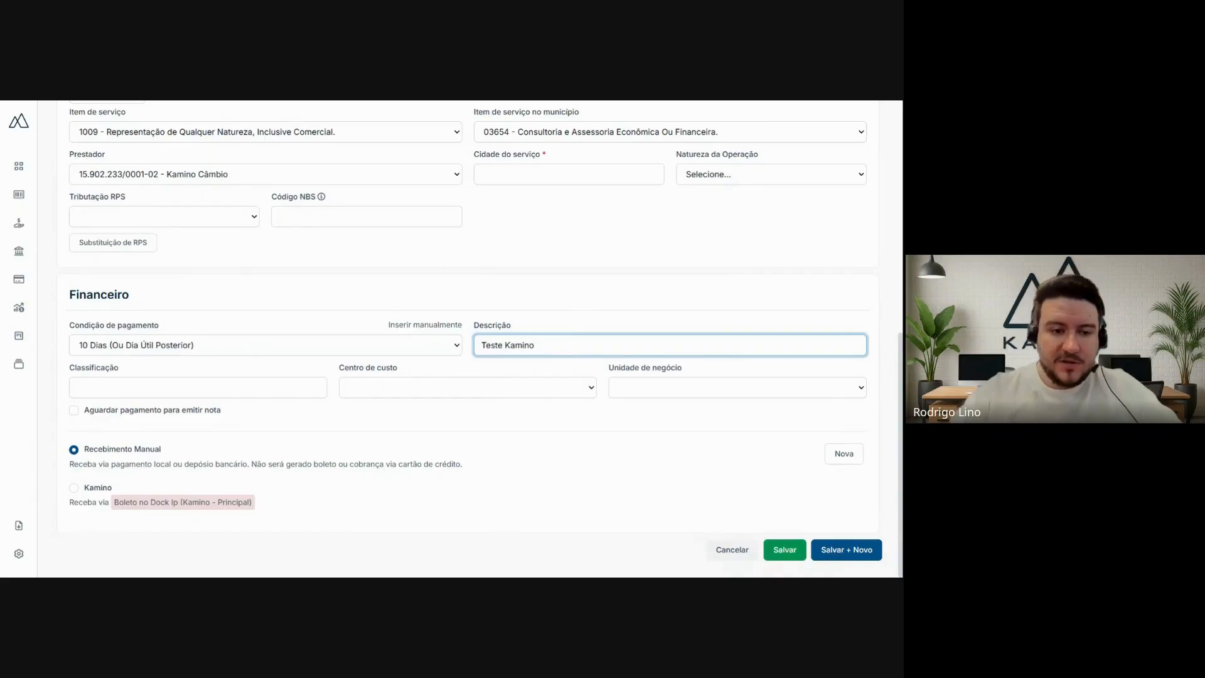
key("Tab")
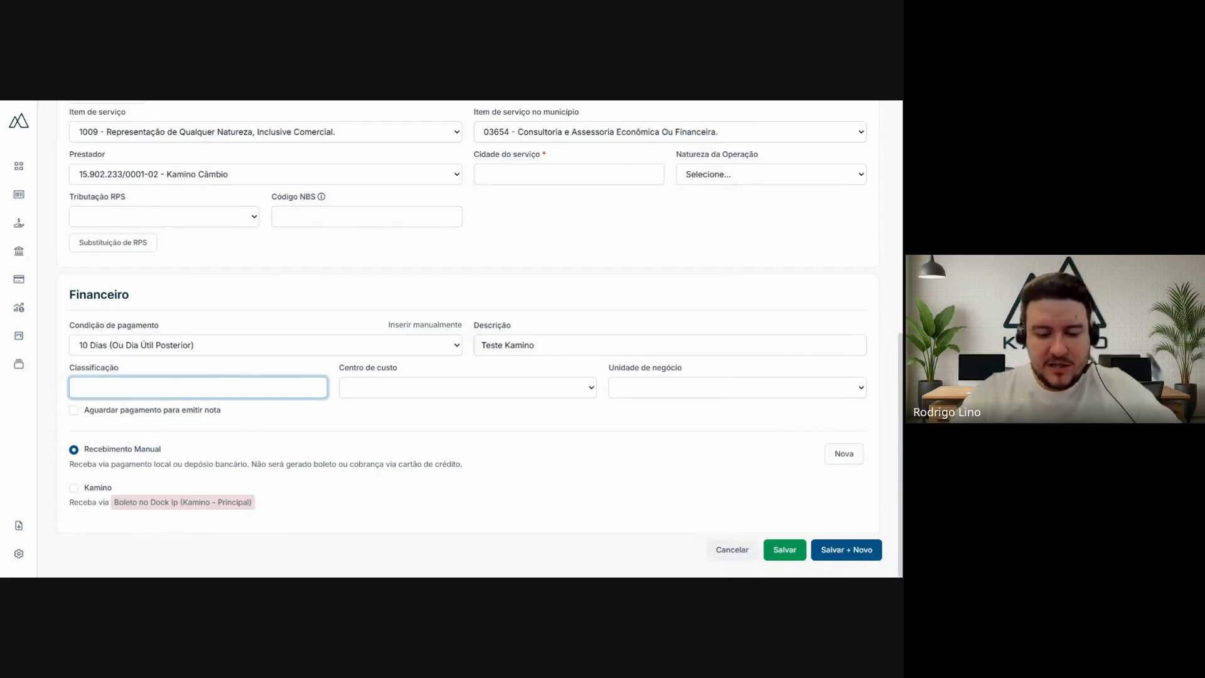
type("av")
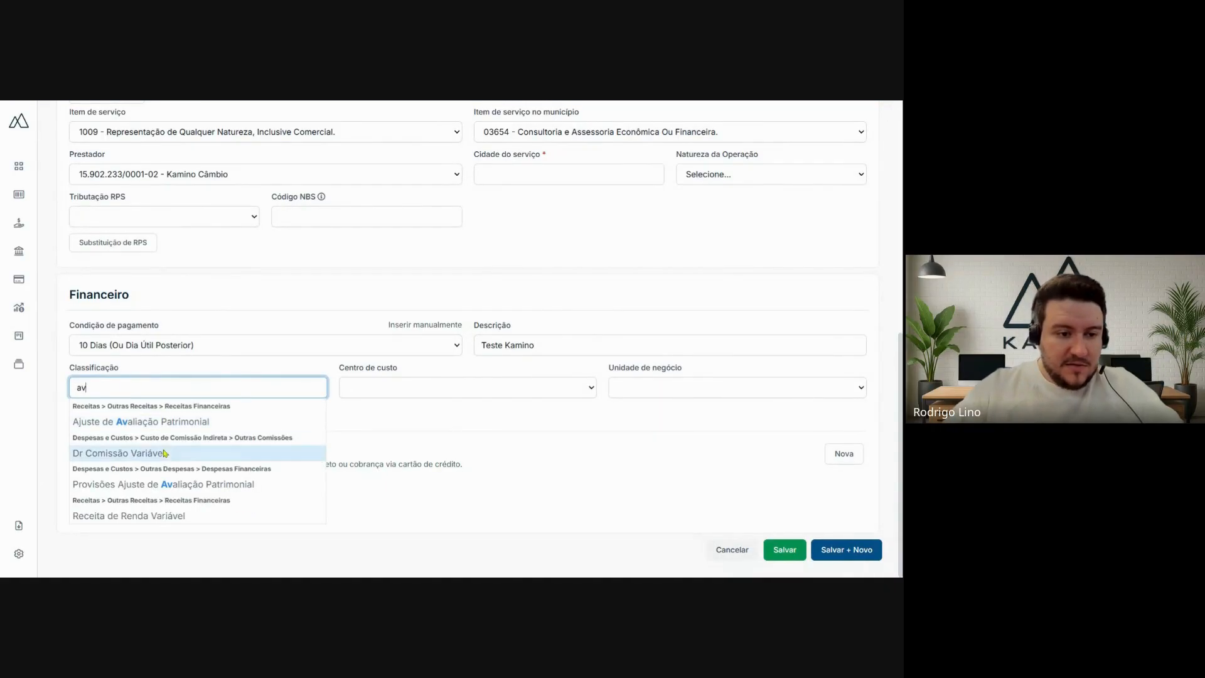
left_click(154, 520)
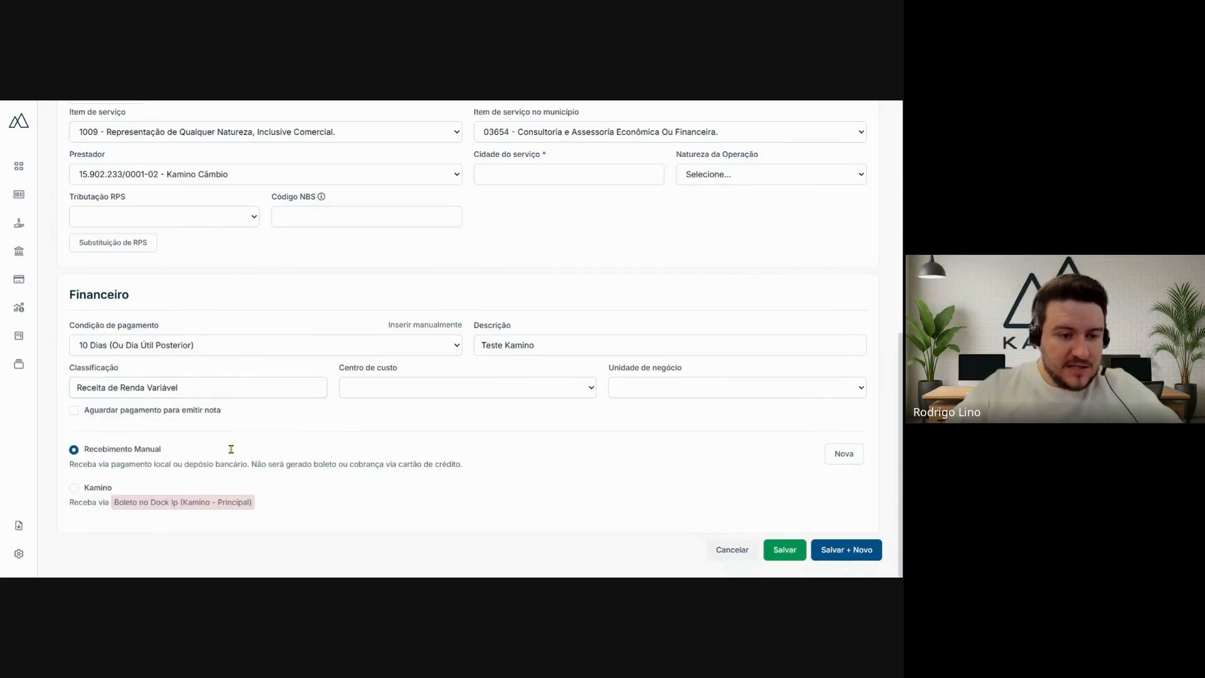
- Set the cost centre to Administrativo and the business unit to Filial 1
left_click(397, 387)
left_click(567, 235)
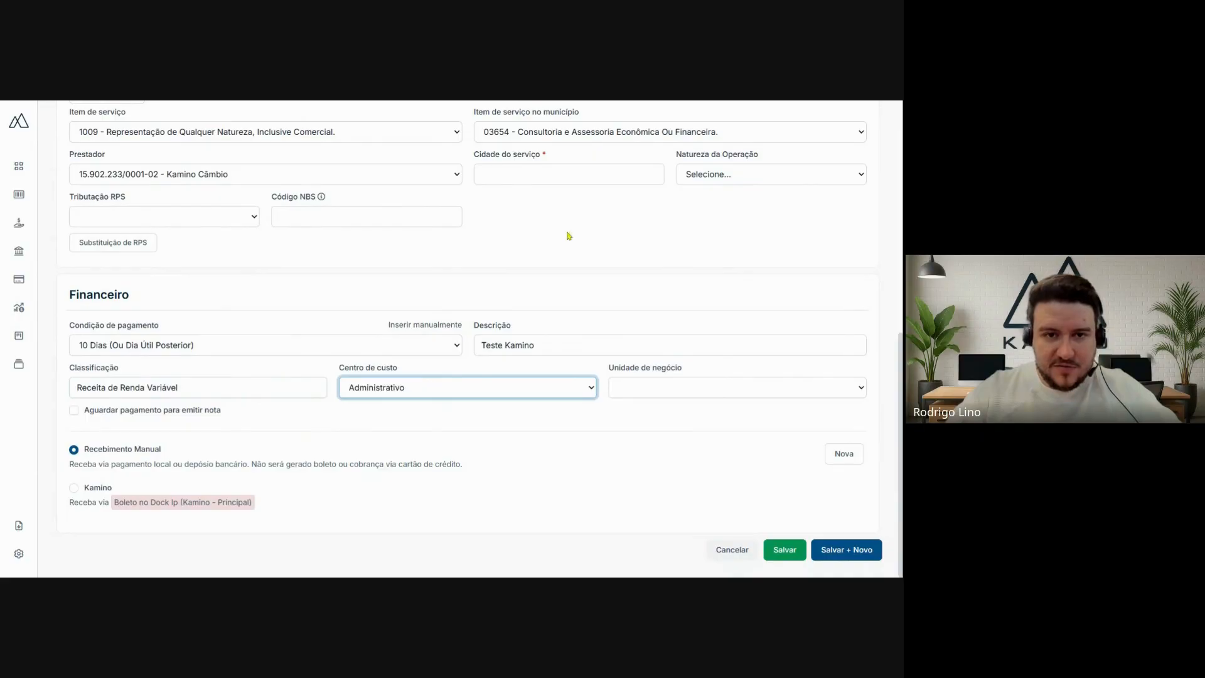
left_click(770, 415)
left_click(779, 396)
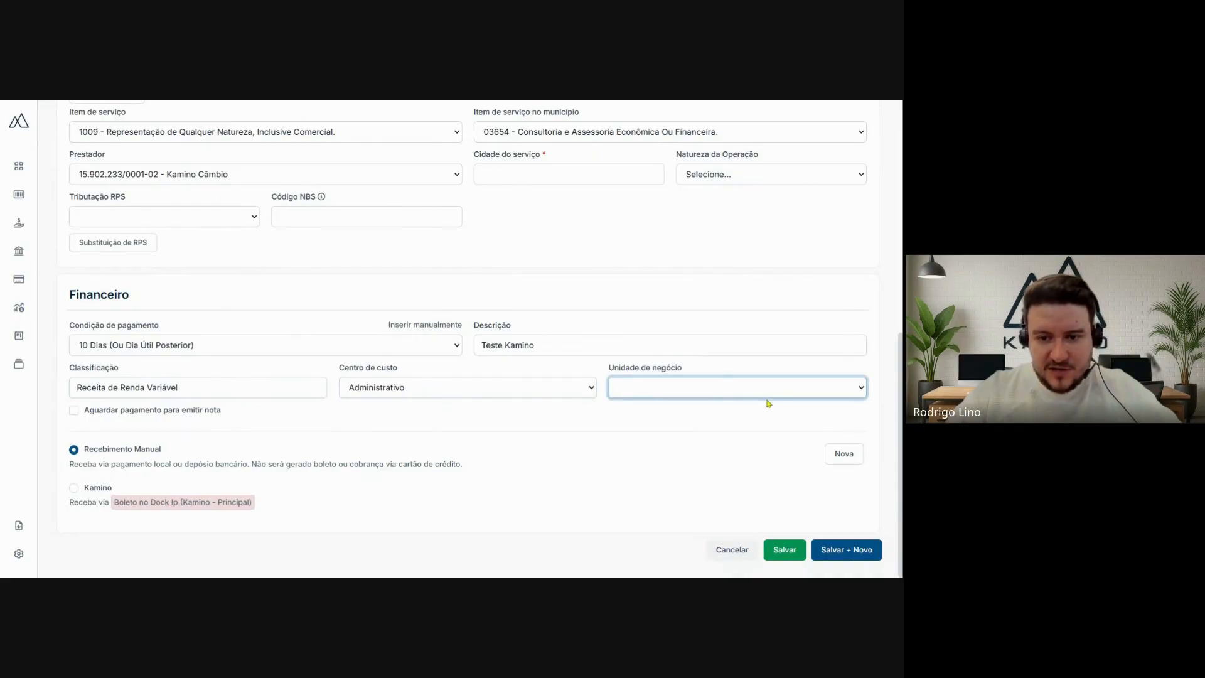
left_click(673, 439)
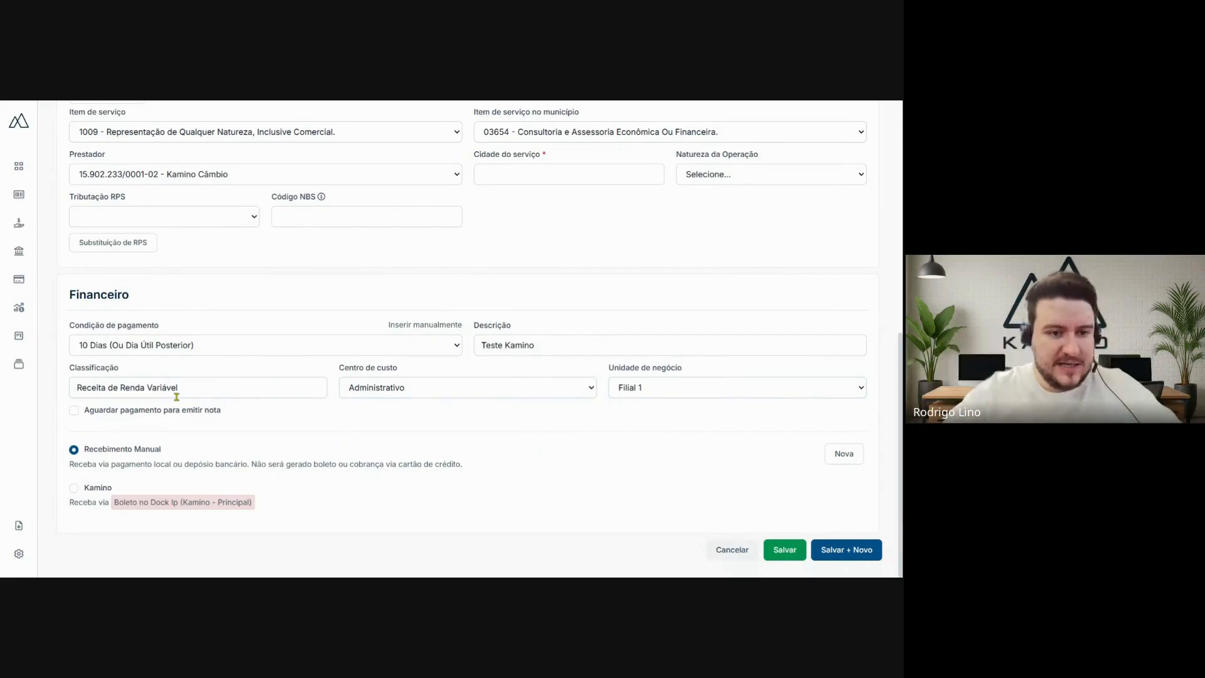
- Try the option to wait for payment before issuing the invoice (Aguardar pagamento para emitir nota), leaving it disabled
left_click(73, 412)
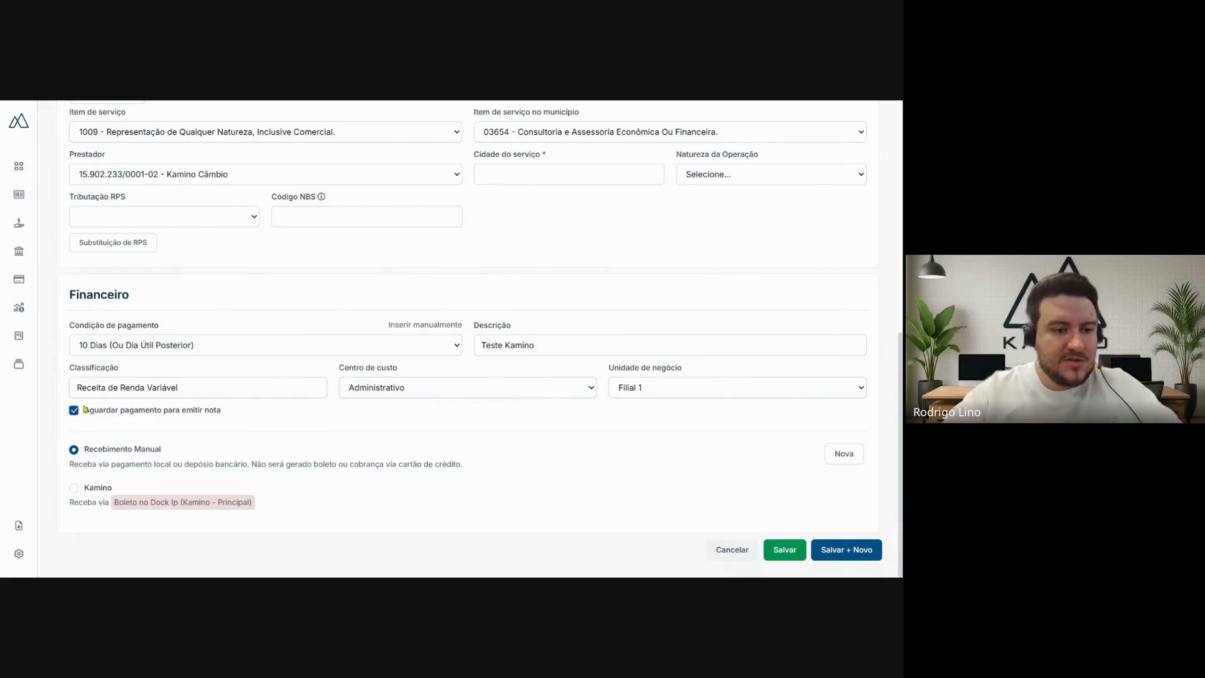
left_click(73, 416)
left_click_drag(94, 413, 215, 415)
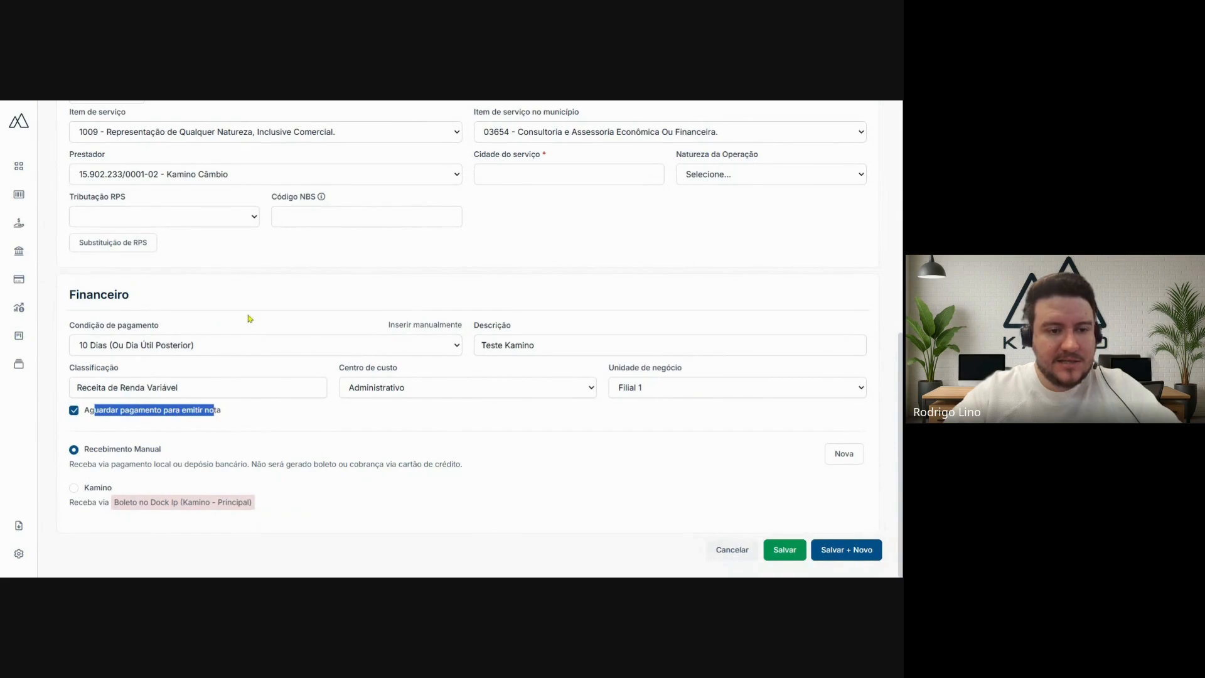
left_click(73, 410)
left_click(306, 291)
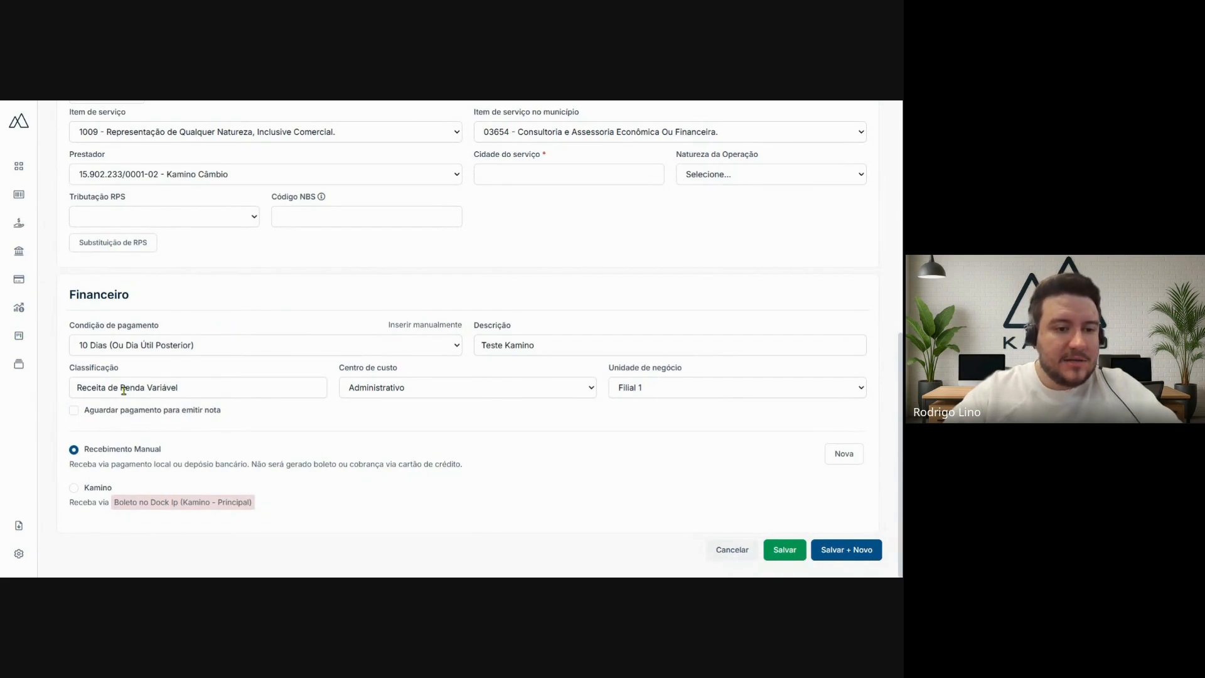
left_click(74, 411)
left_click(74, 411)
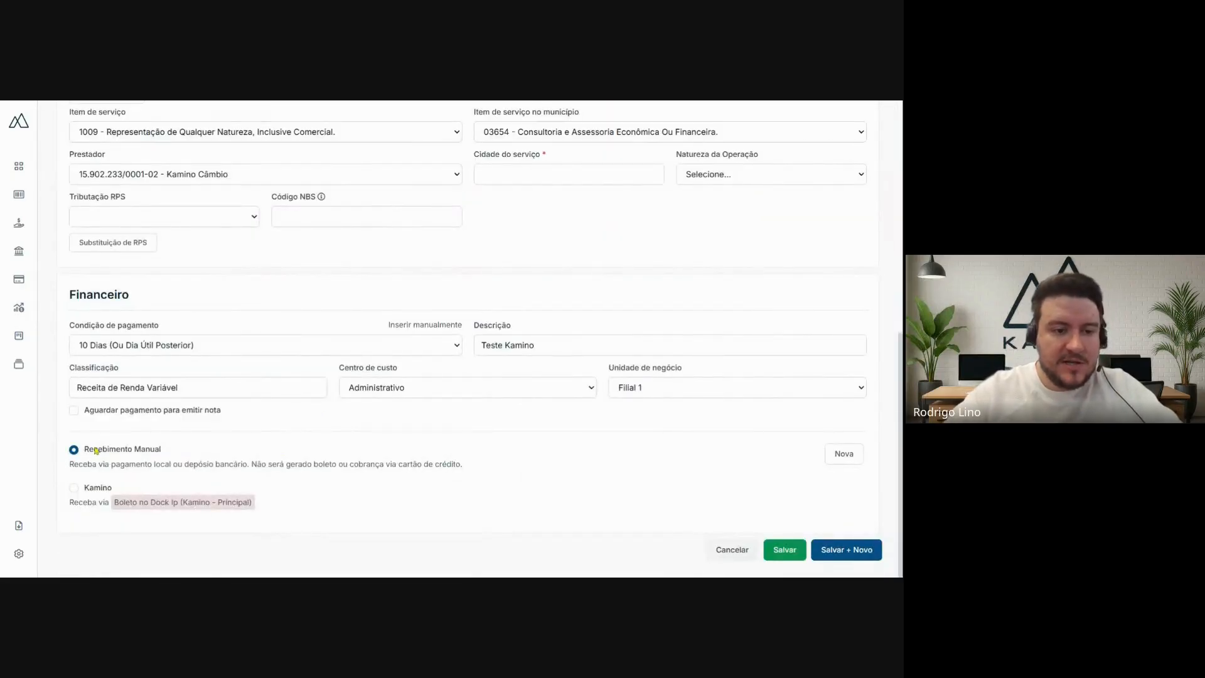
- Review the Recebimento Manual receipt option and the completed sections of the new NFS-e form
left_click_drag(94, 451, 157, 455)
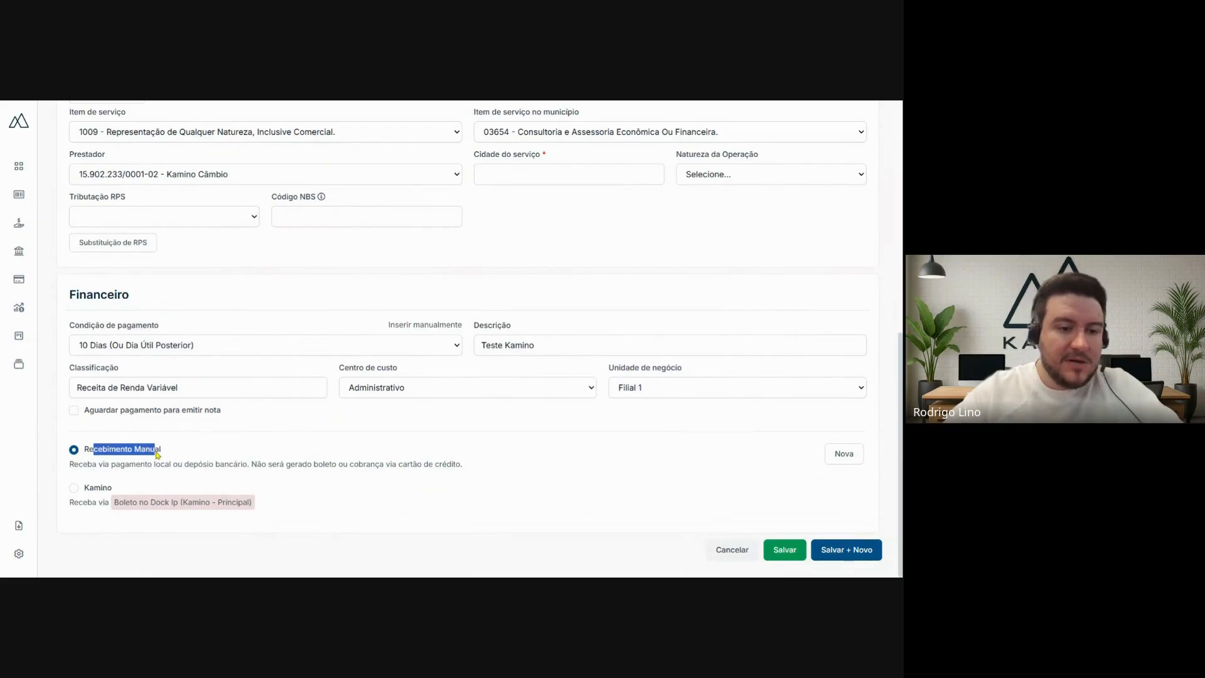
left_click(157, 454)
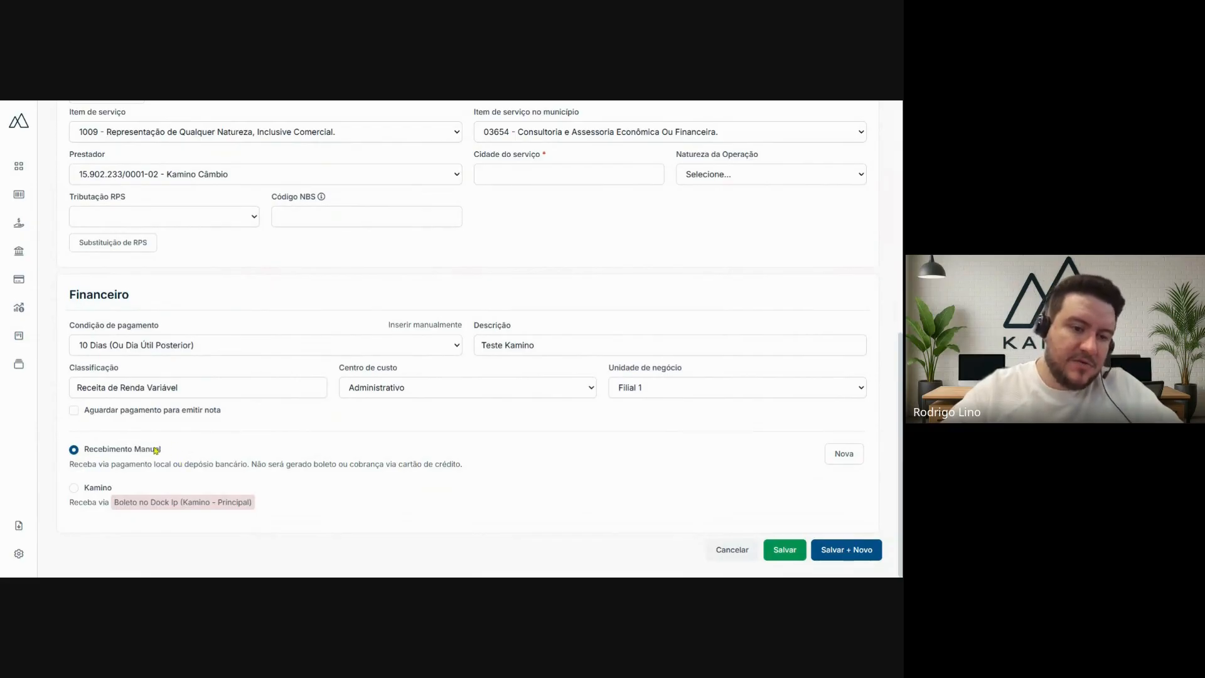
mouse_move(156, 452)
left_mouse_down()
mouse_move(96, 453)
mouse_move(161, 454)
left_mouse_up()
left_click(94, 452)
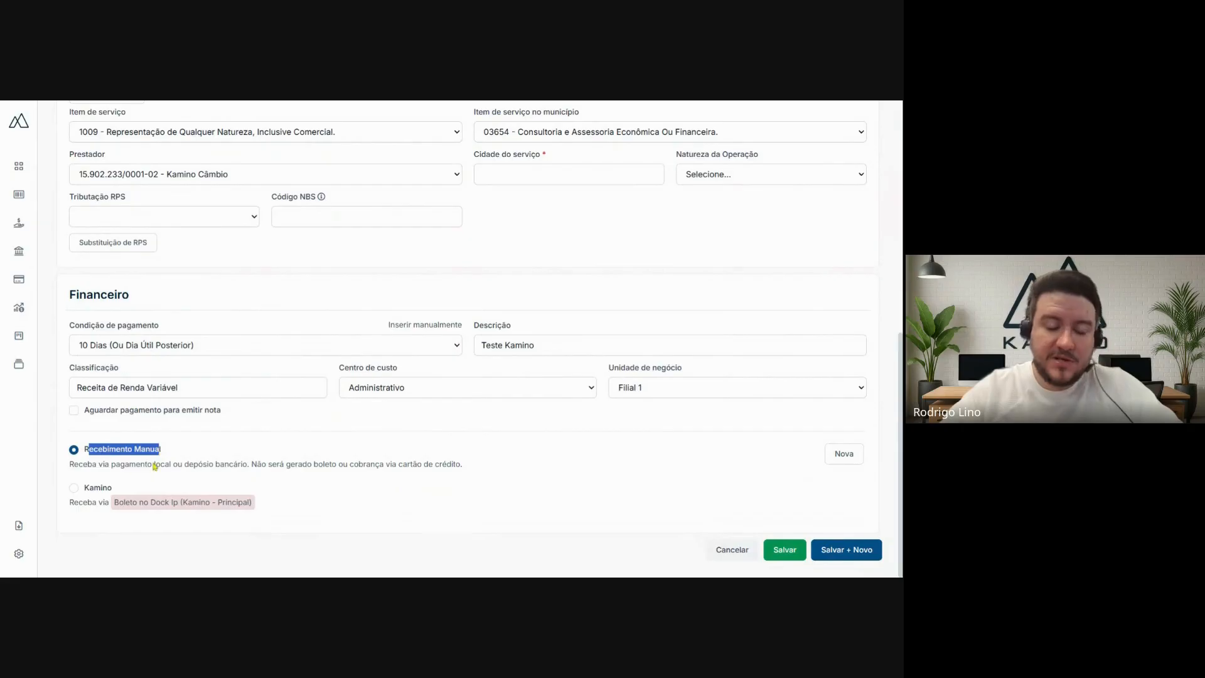
left_click(231, 456)
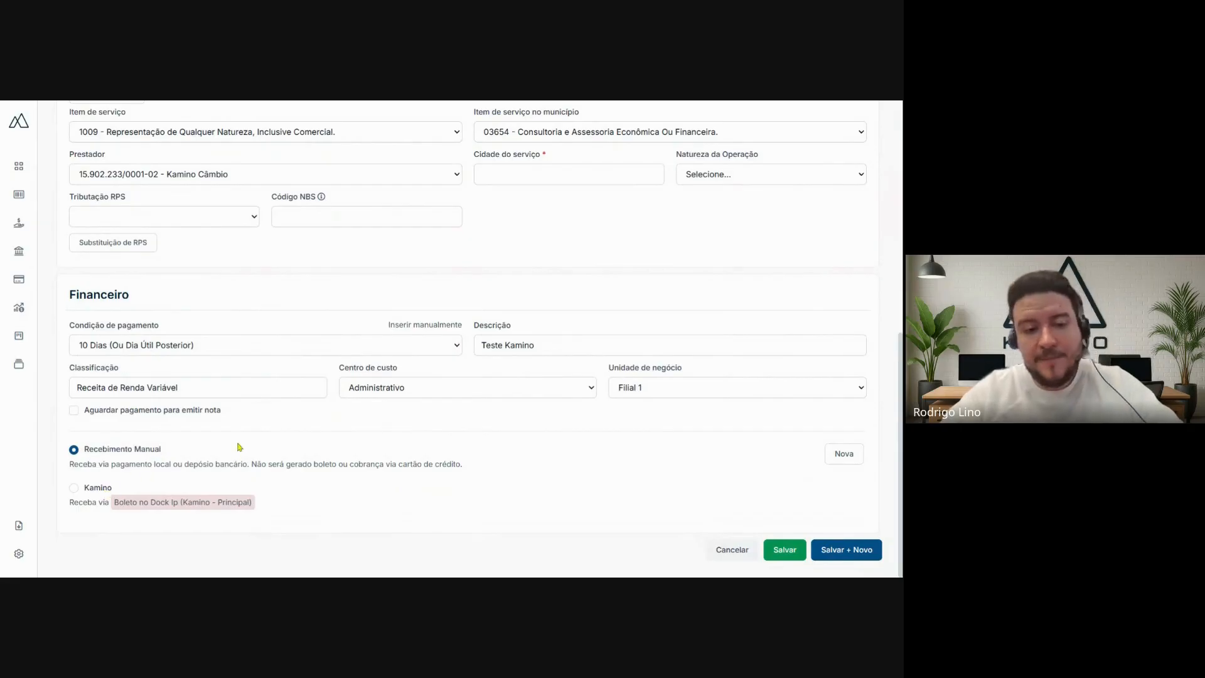
left_click_drag(89, 452, 145, 457)
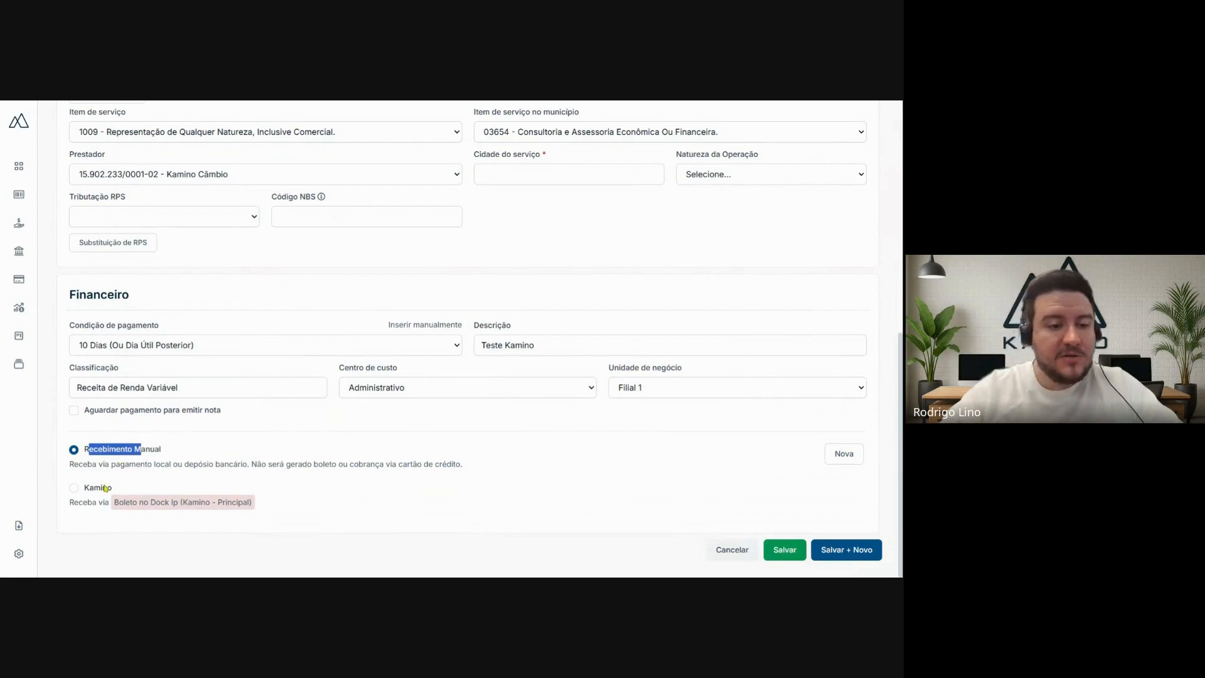
left_click(195, 446)
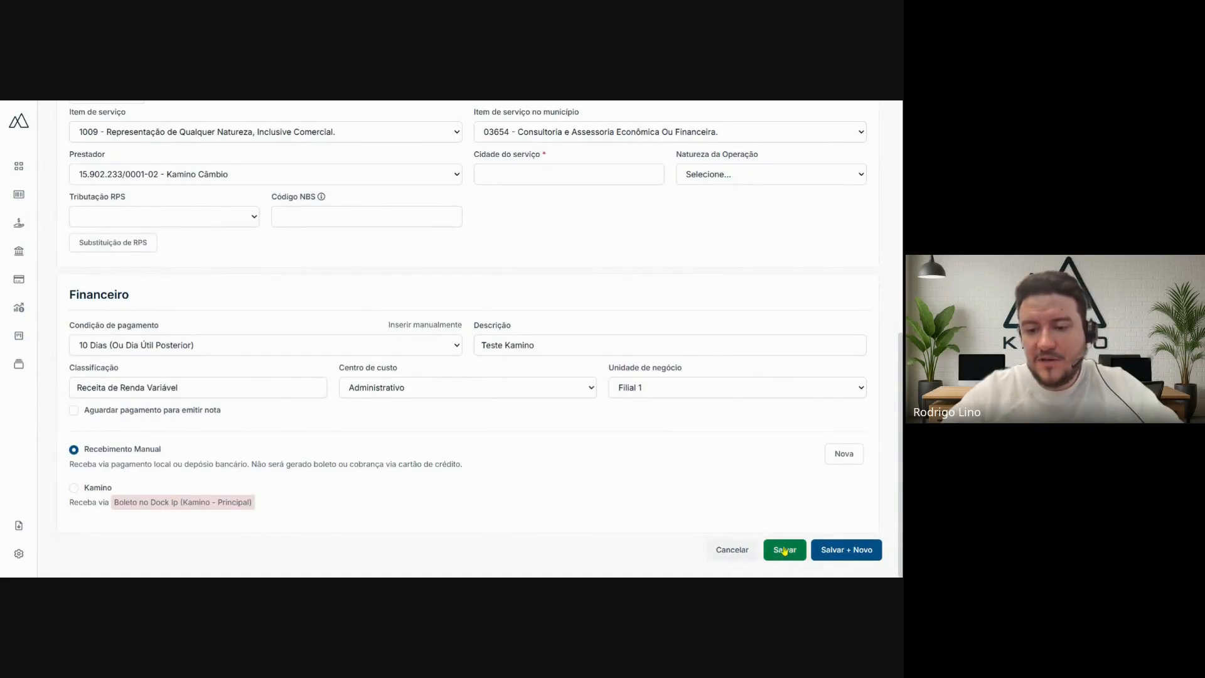
scroll(578, 373, "up", 10)
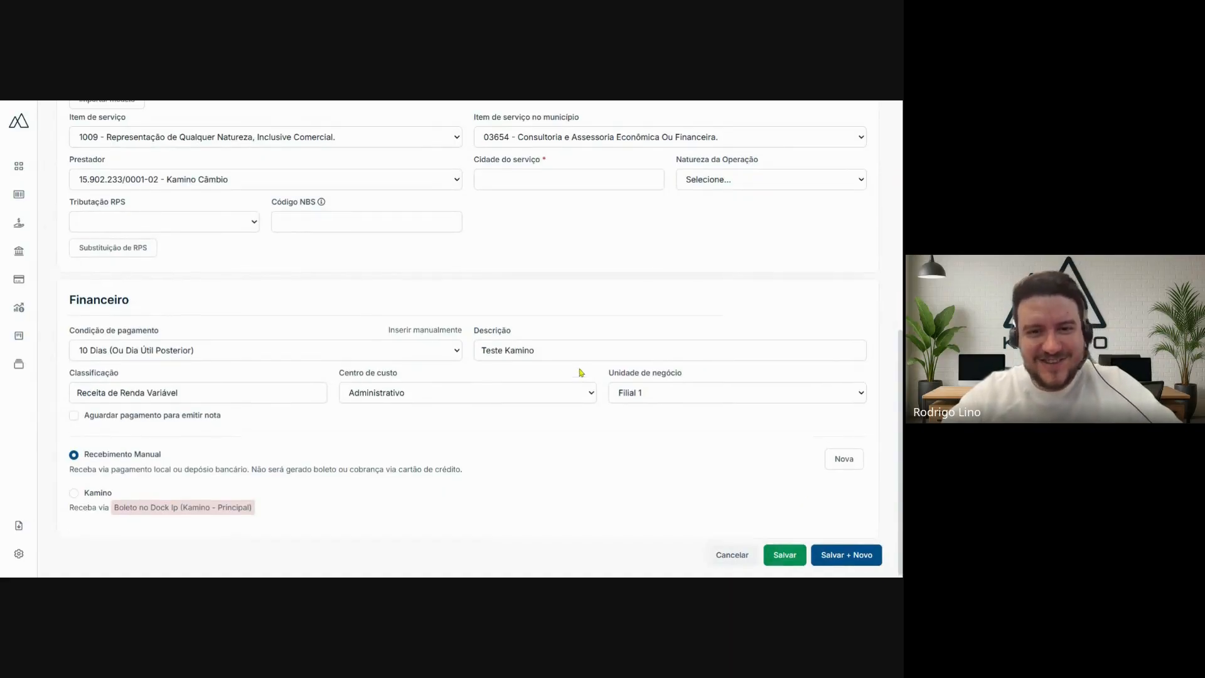
scroll(590, 354, "down", 10)
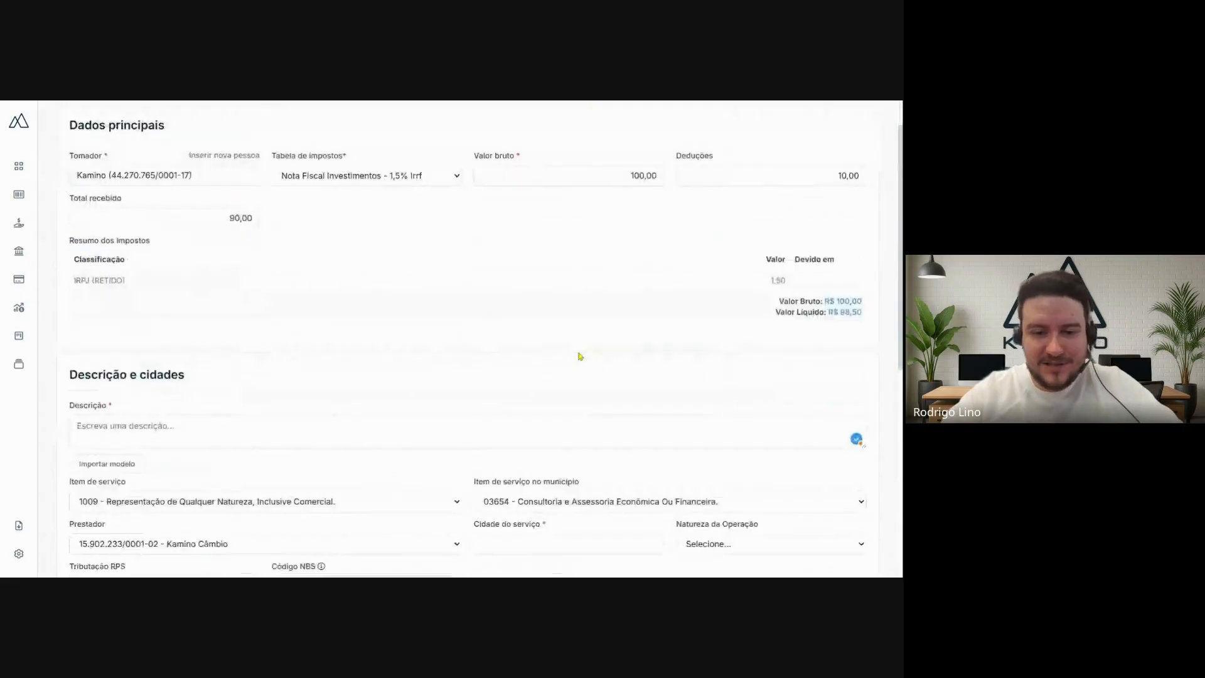
scroll(697, 349, "up", 10)
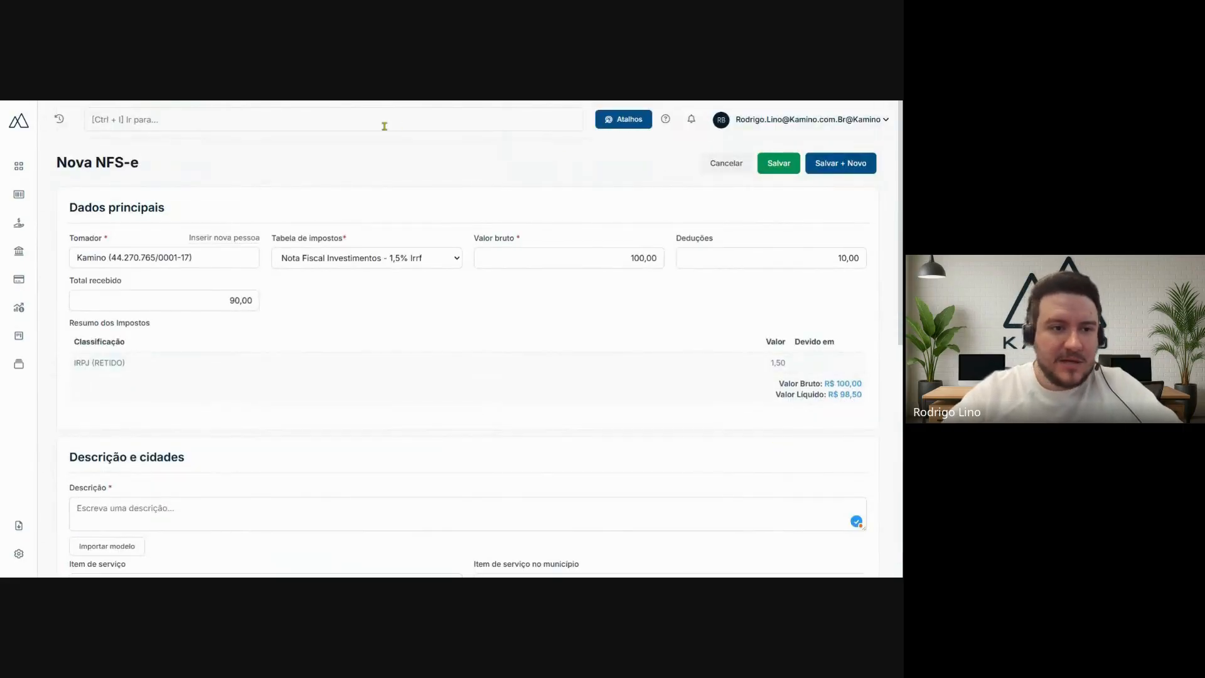
- Open the complete NFS-e listing and search for invoices with status Emitida issued from 06/11/2025
mouse_move(27, 228)
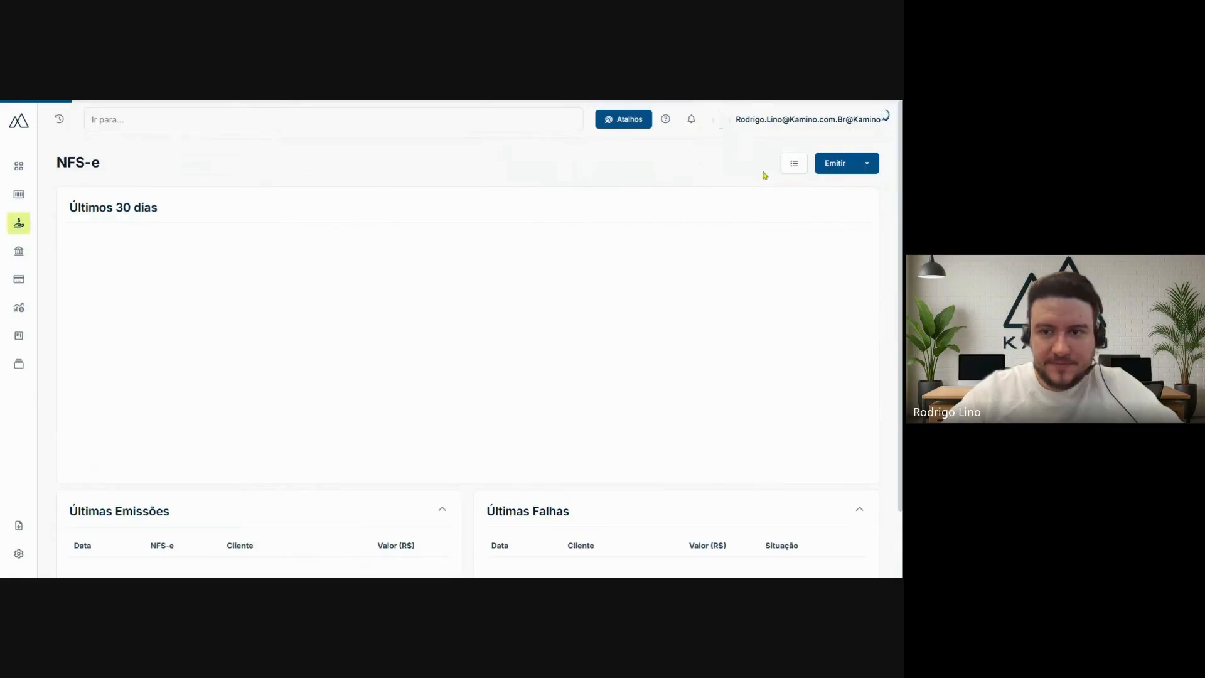
left_click(795, 165)
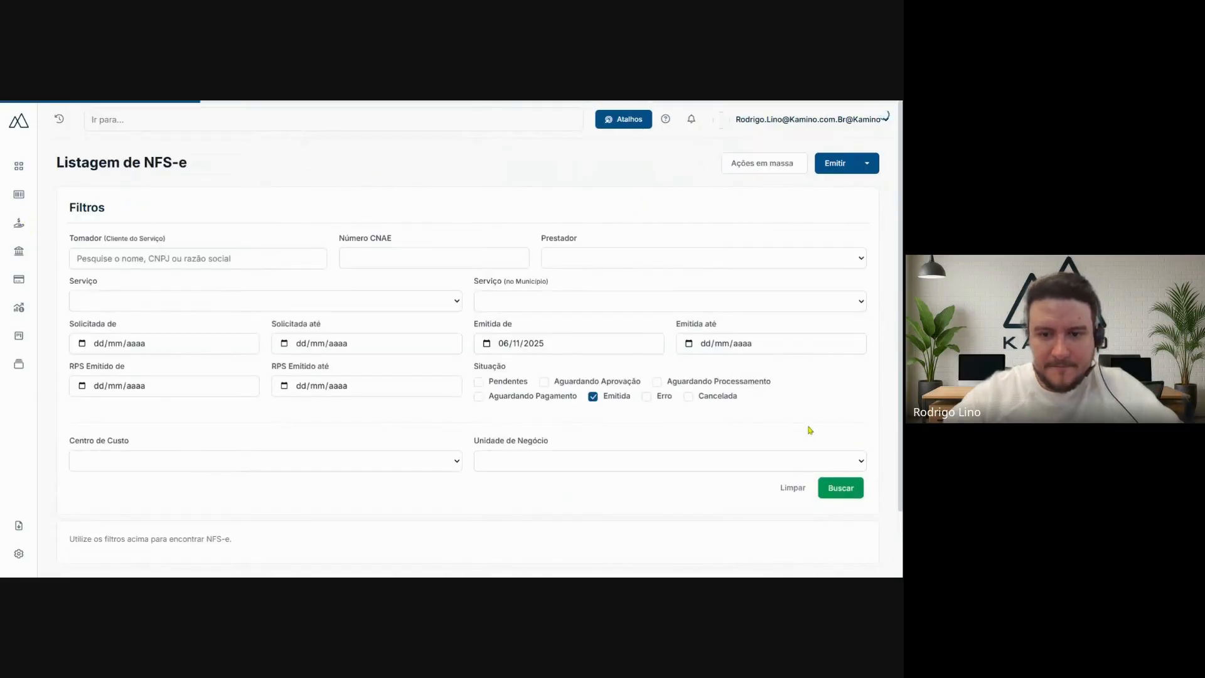
left_click(841, 487)
- Open the second listed invoice for Ramper Desenvolvimento de Software Ltda and examine its Nota Fiscal details
scroll(526, 194, "down", 1)
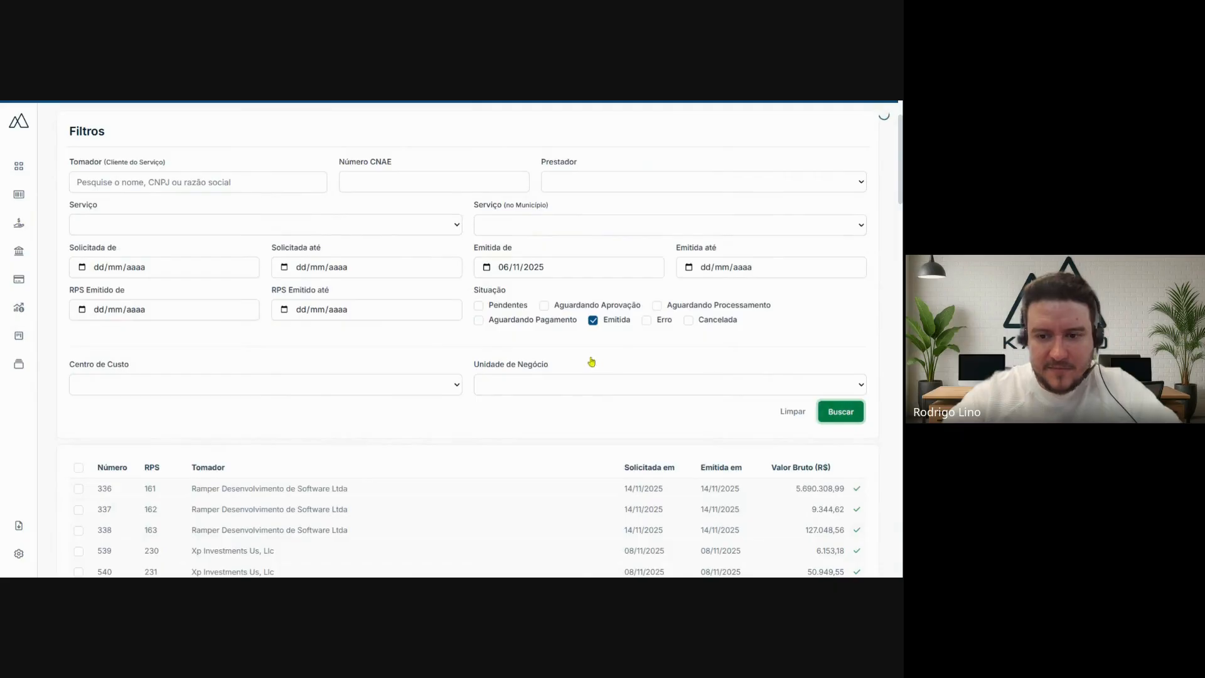
scroll(592, 362, "down", 5)
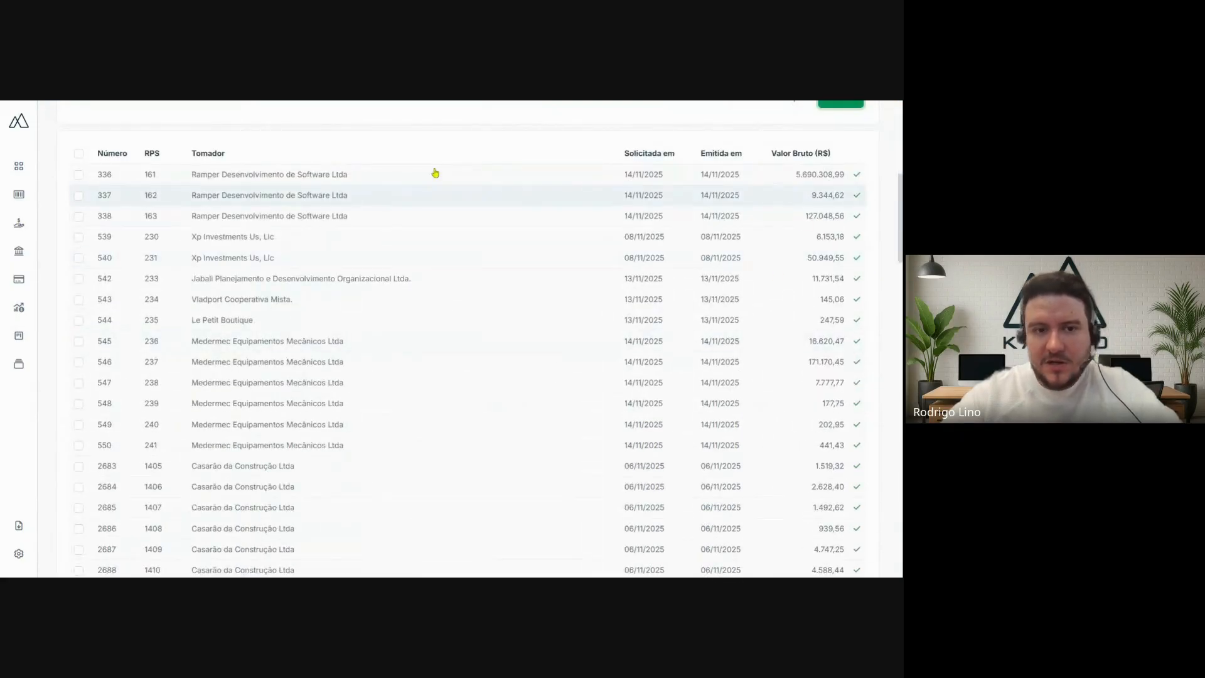
left_click(430, 199)
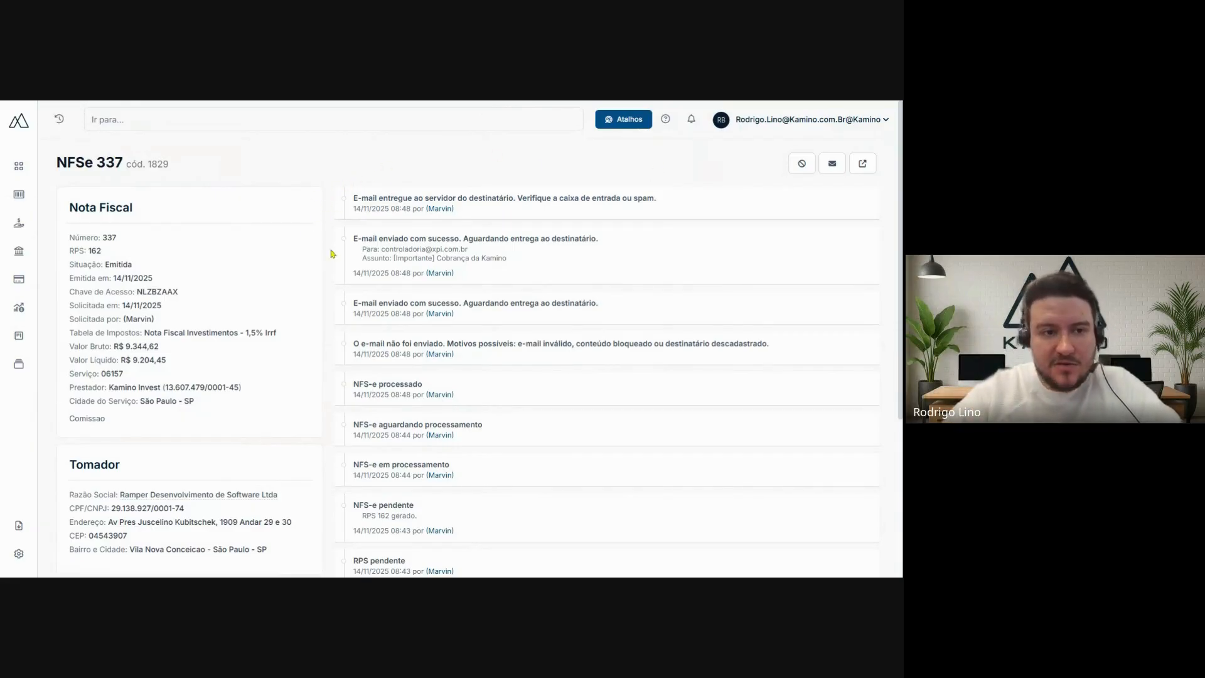
left_click_drag(77, 208, 133, 208)
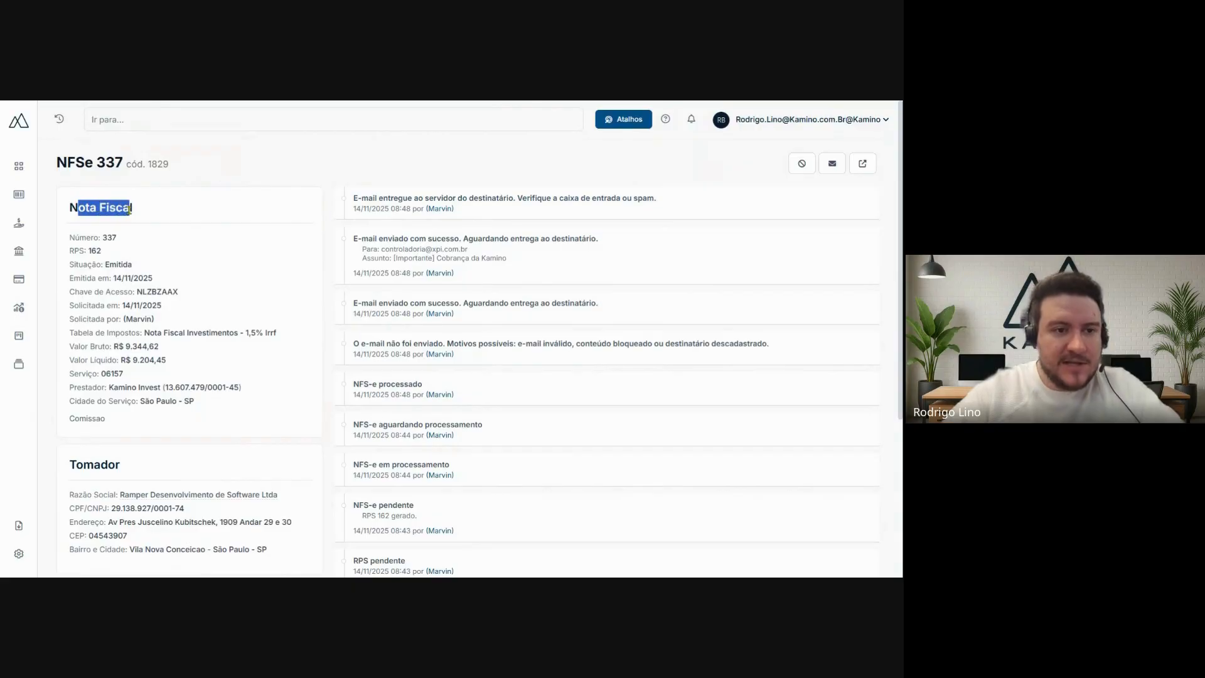
- Review the invoice's Tomador and Financeiro sections, plus its number, RPS, tax table and gross value under Nota Fiscal
left_click(261, 189)
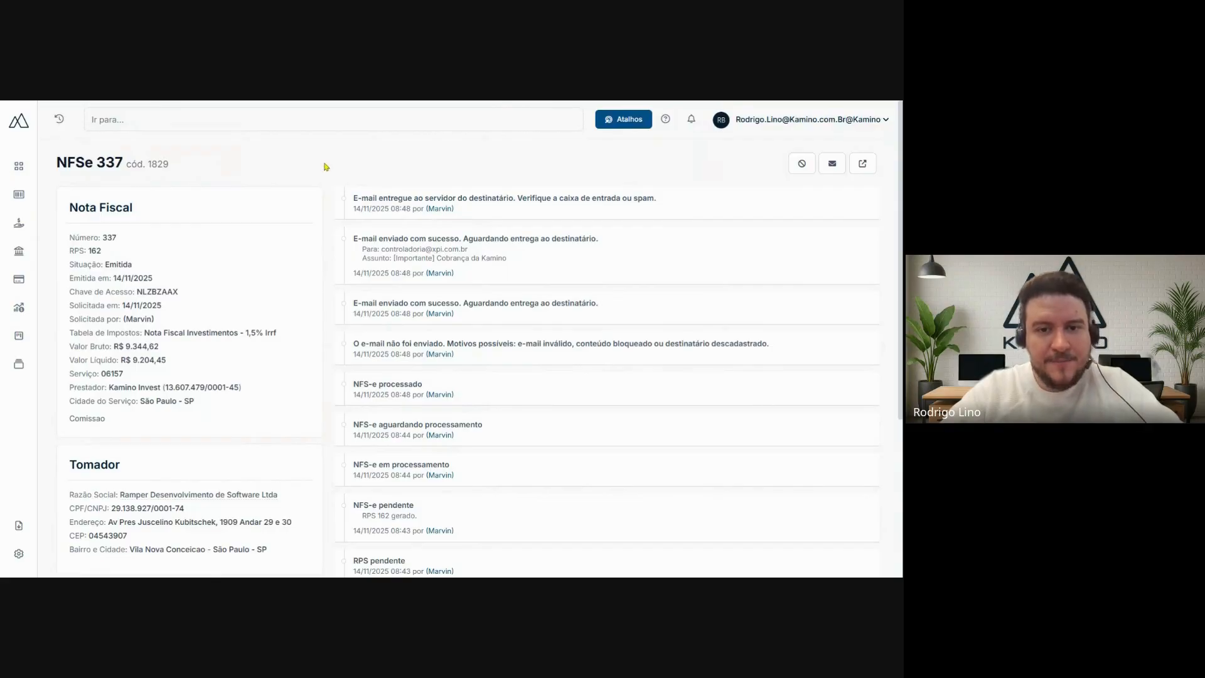
scroll(326, 167, "down", 3)
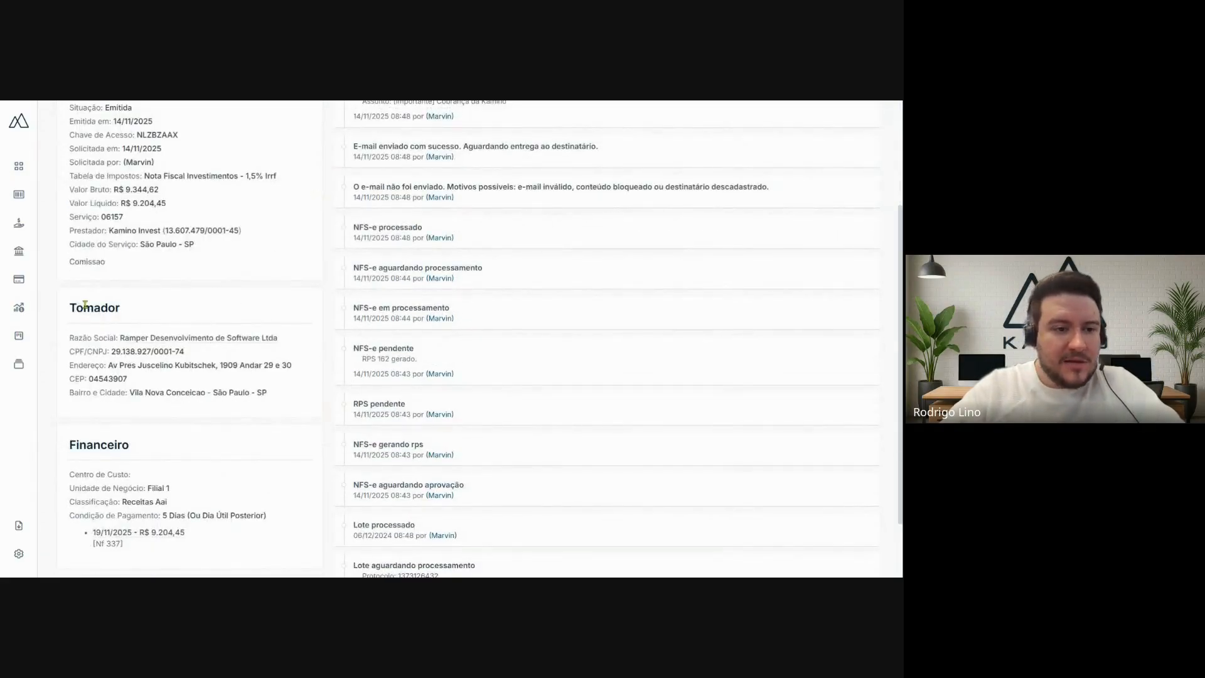
scroll(141, 327, "down", 2)
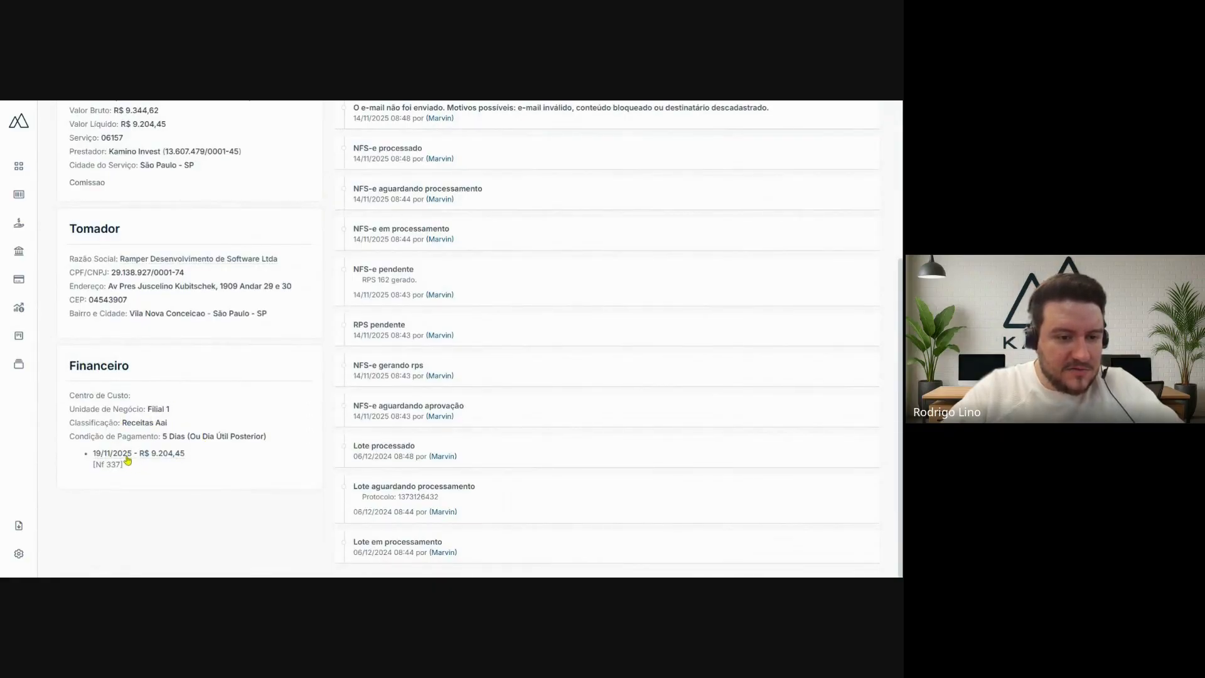
scroll(153, 420, "up", 5)
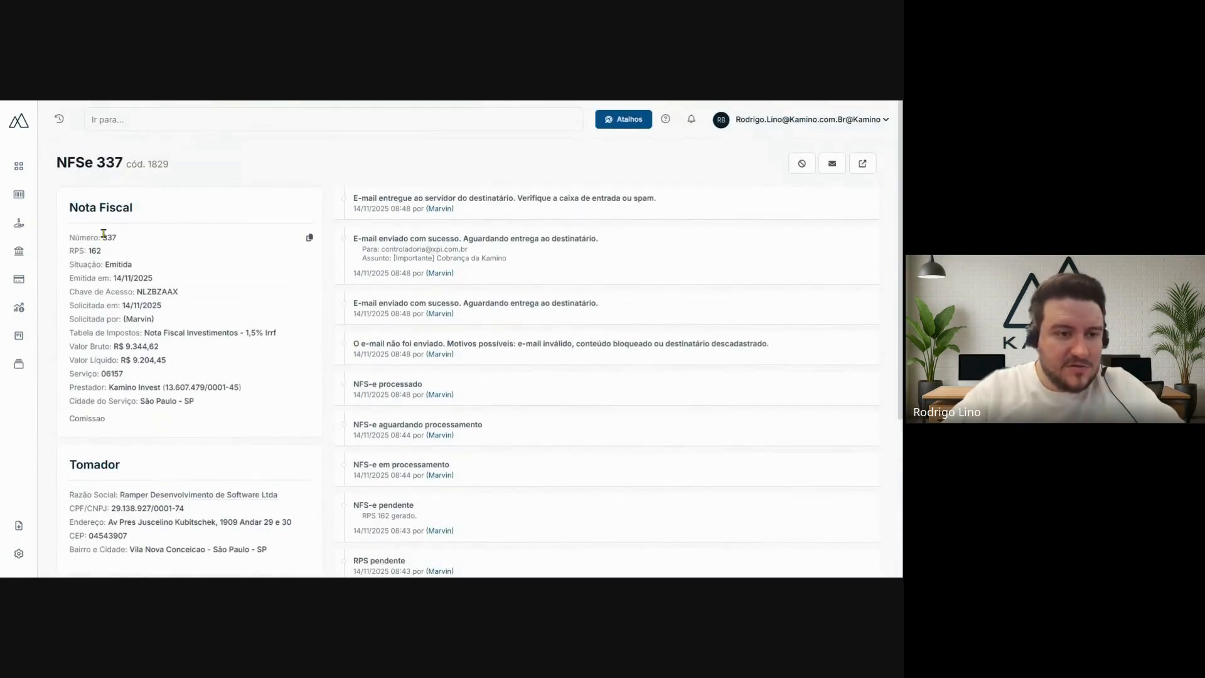
double_click(107, 237)
left_click_drag(88, 252, 197, 296)
left_click(166, 273)
left_click(198, 298)
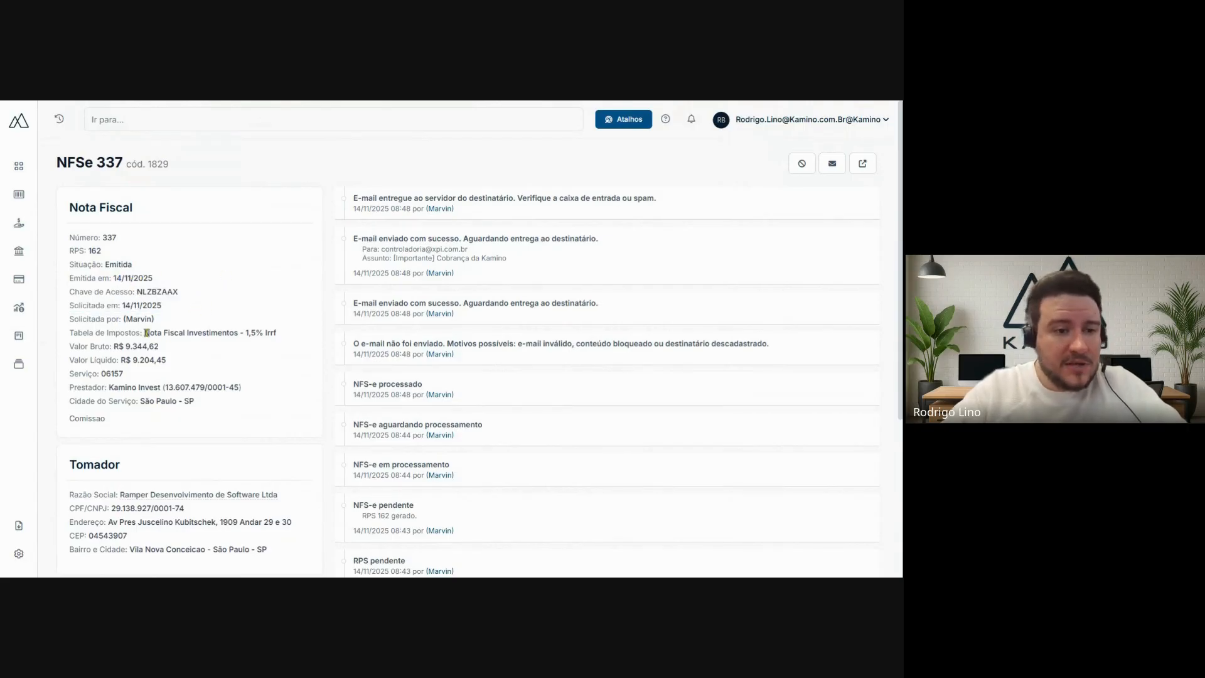
left_click_drag(144, 333, 161, 348)
left_click(119, 373)
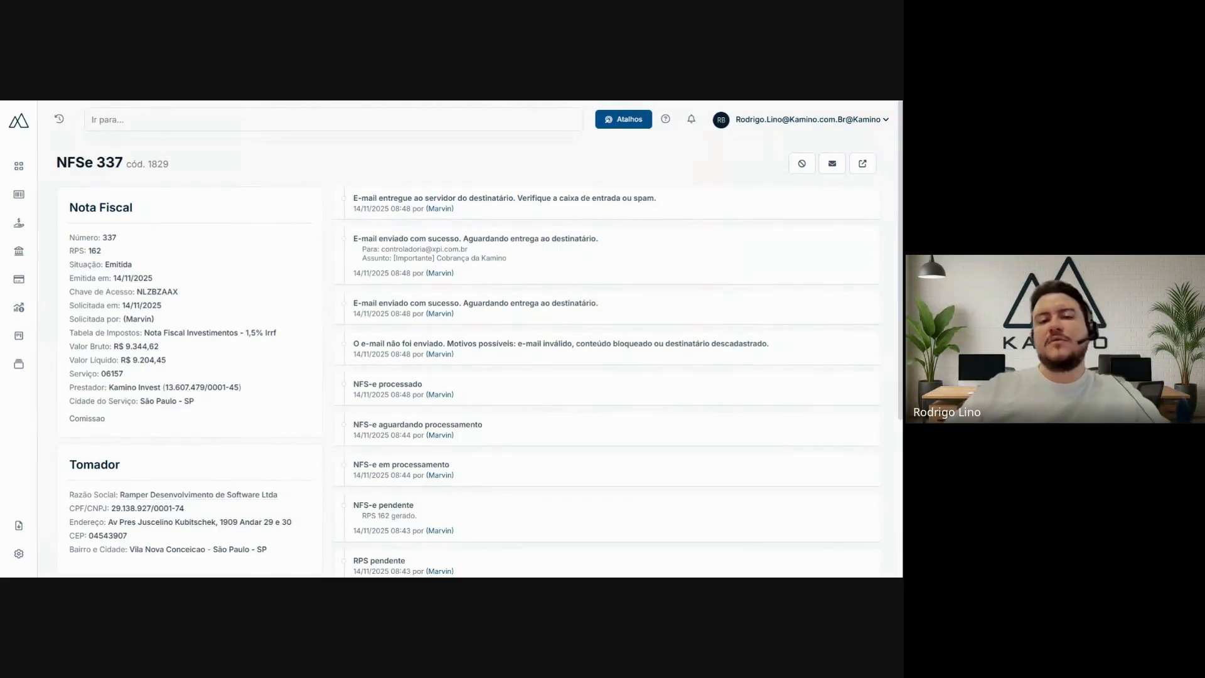
- Return to the complete service invoice listing and search by status Cancelada instead of Emitida
mouse_move(21, 234)
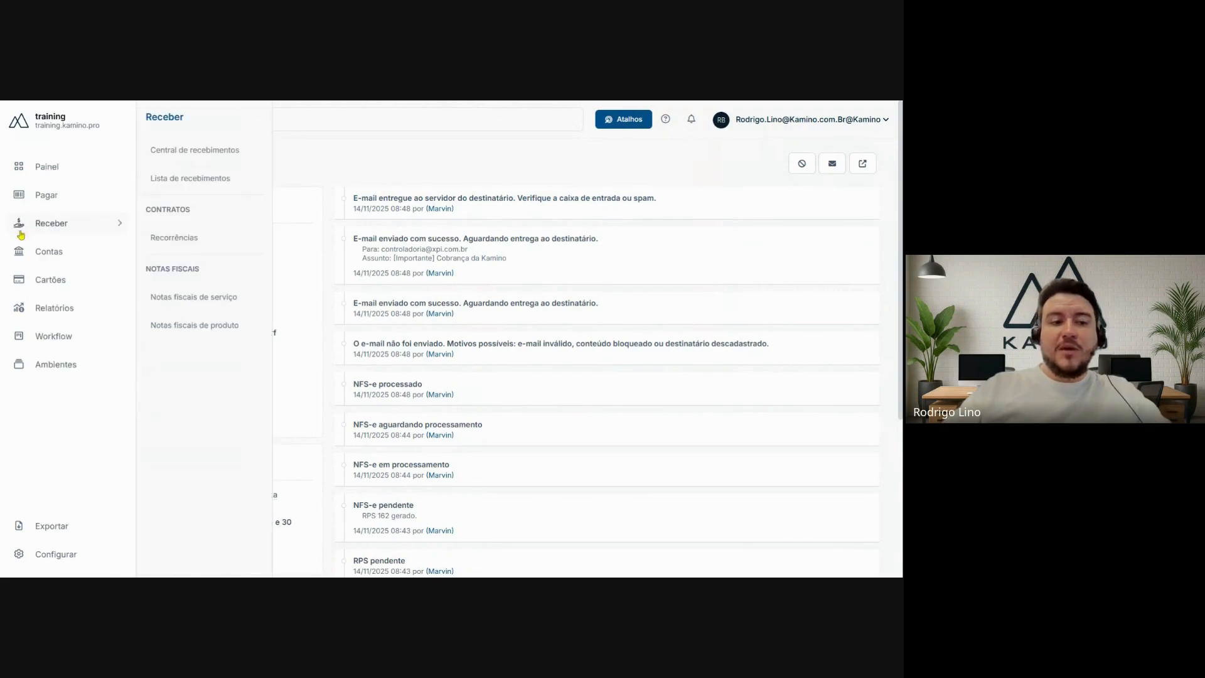
left_click(177, 309)
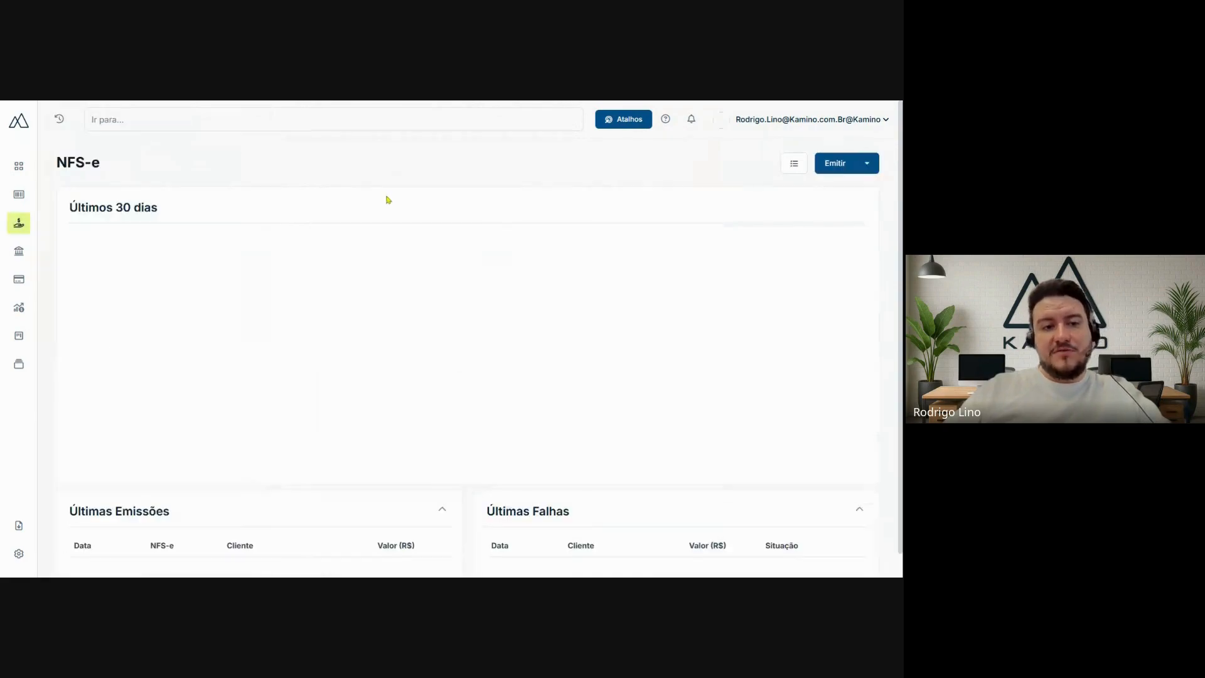
left_click(794, 166)
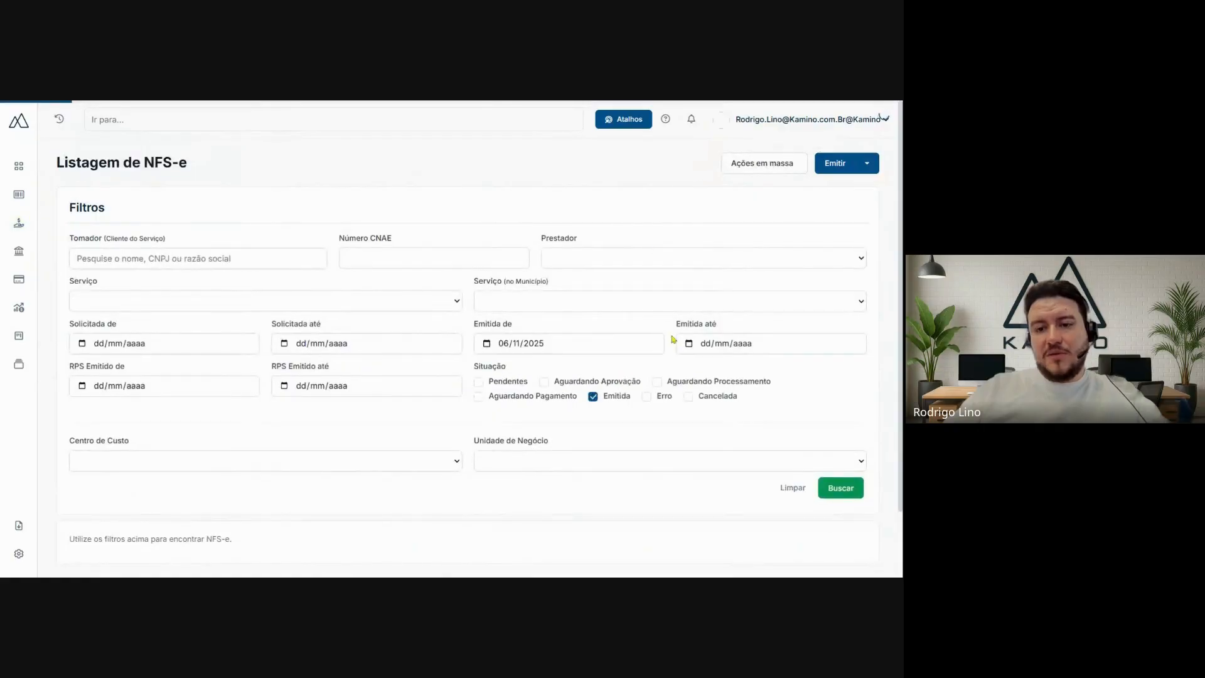
left_click(593, 397)
left_click(688, 397)
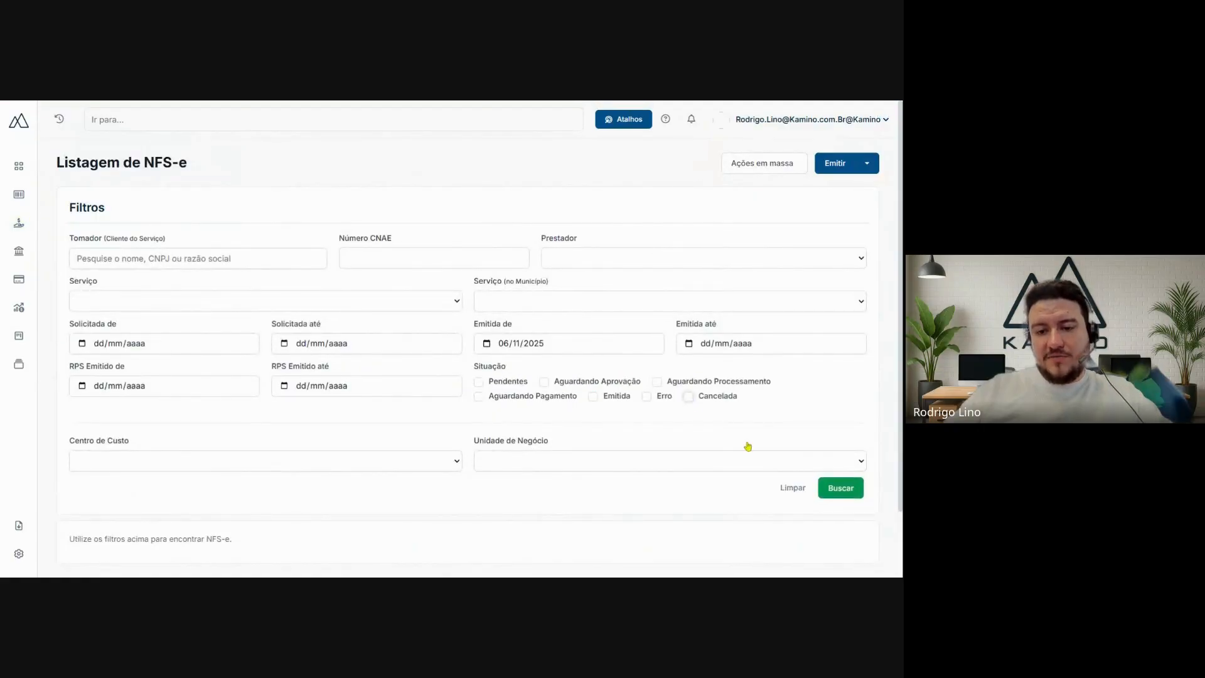
left_click(840, 496)
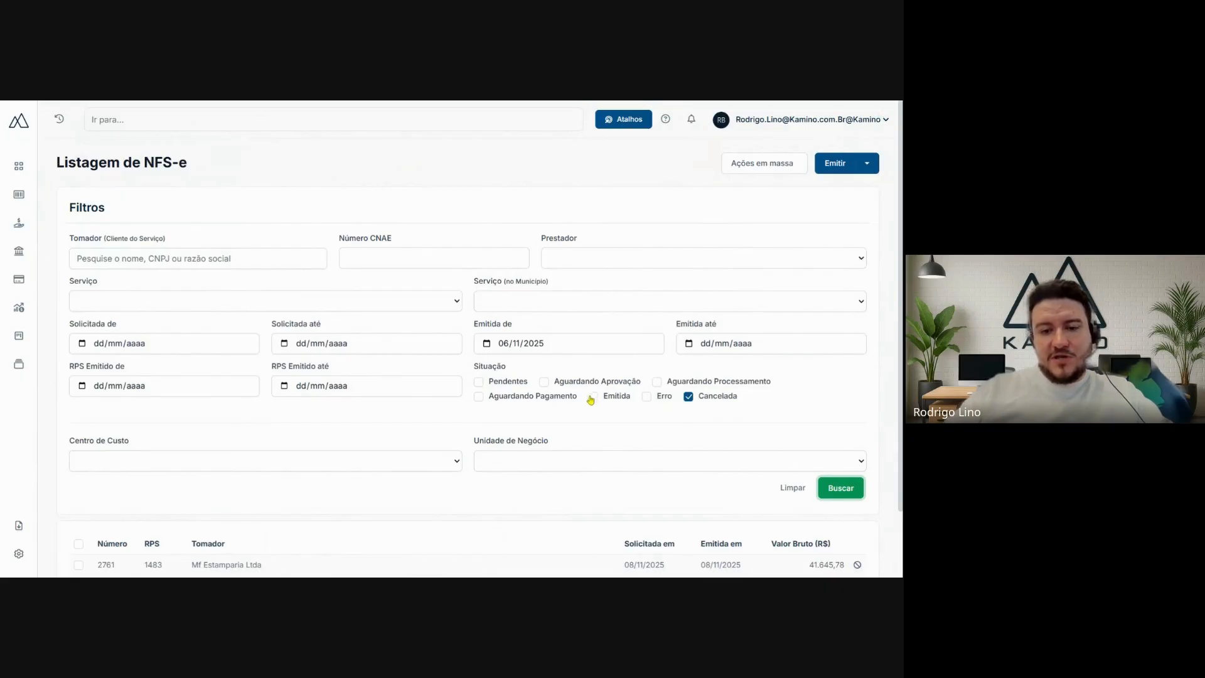
- Open the cancelled invoice for Mf Estamparia Ltda and examine its cancellation entry in the event history and its heading
scroll(714, 385, "down", 1)
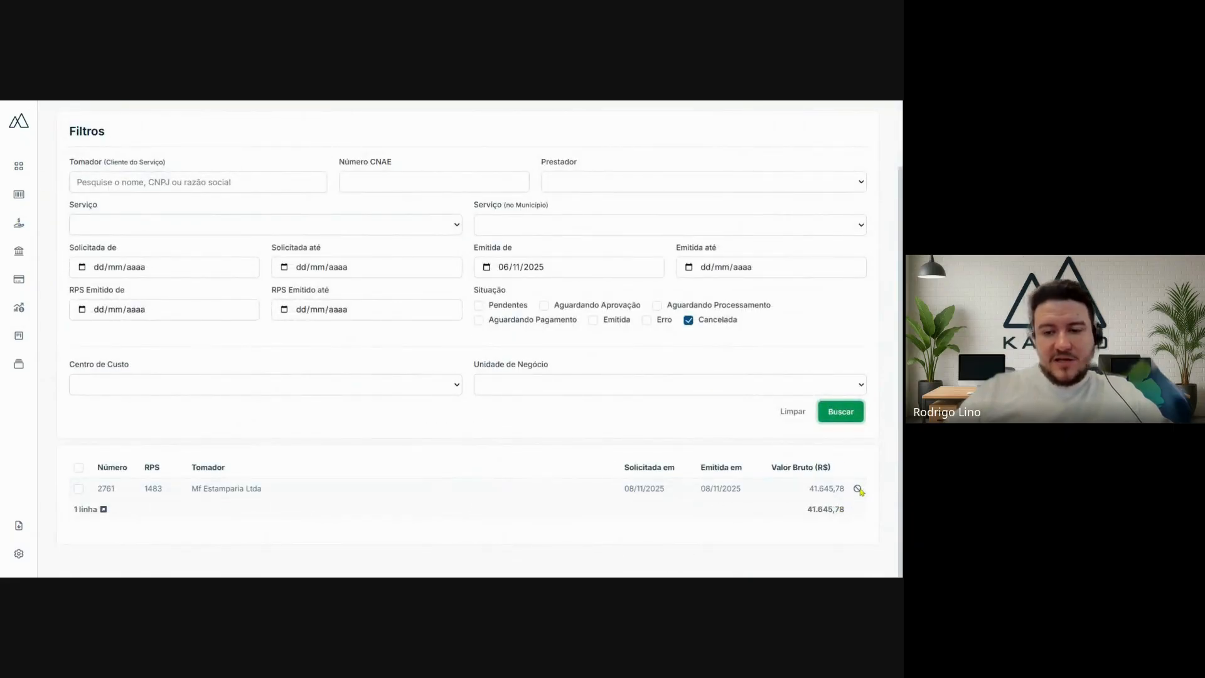
left_click(225, 490)
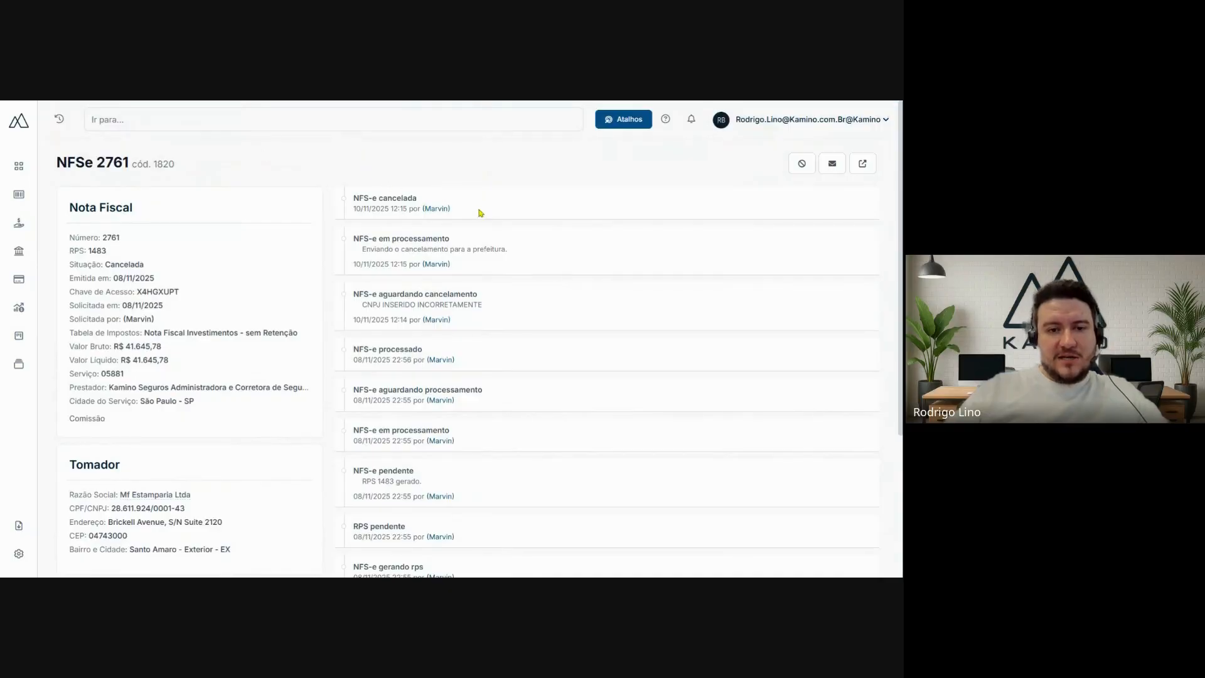
left_click_drag(453, 210, 348, 205)
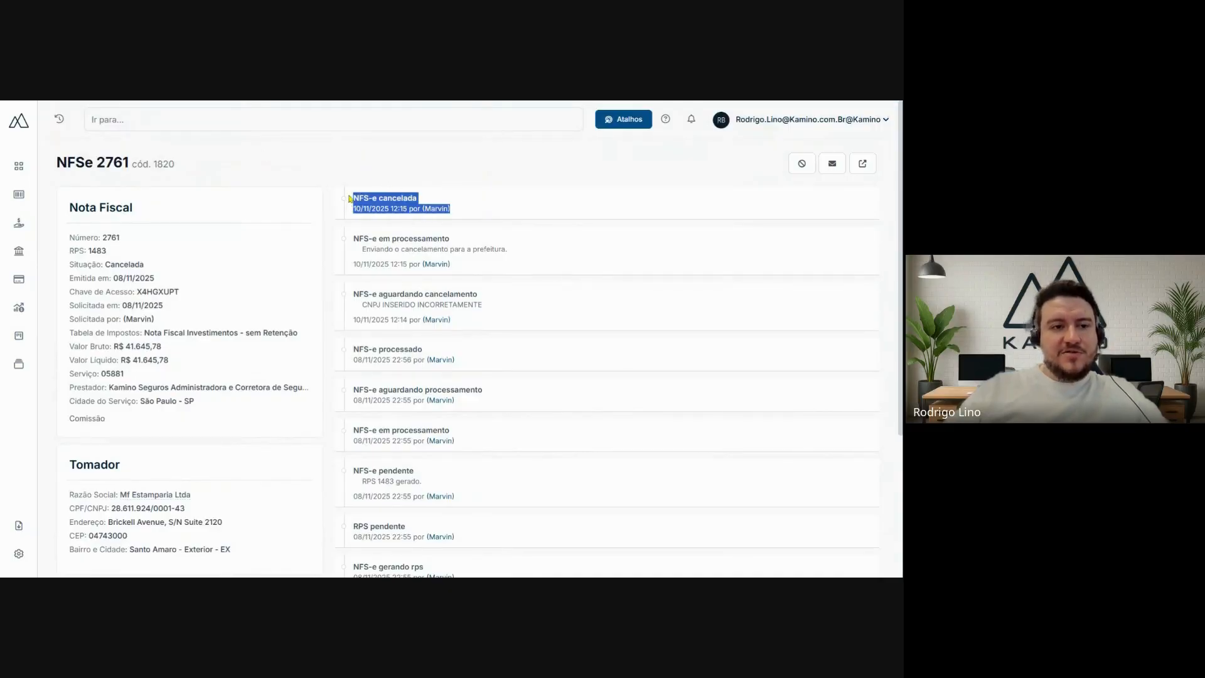
left_click(340, 149)
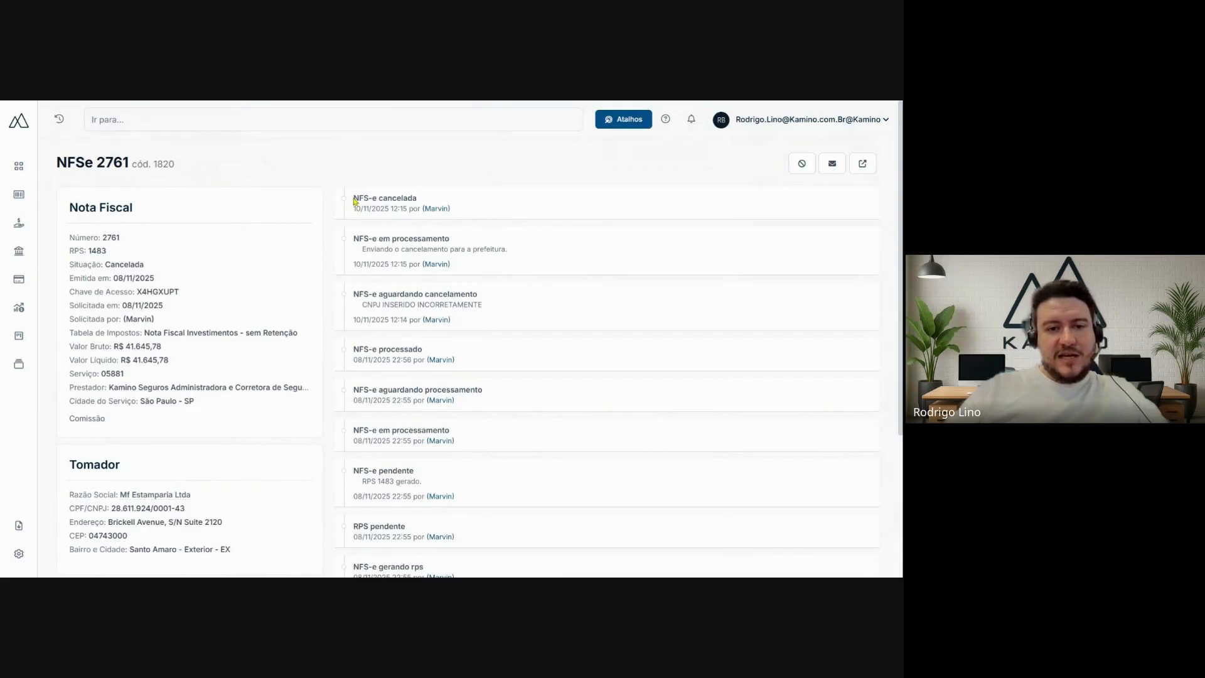
left_click_drag(353, 201, 472, 215)
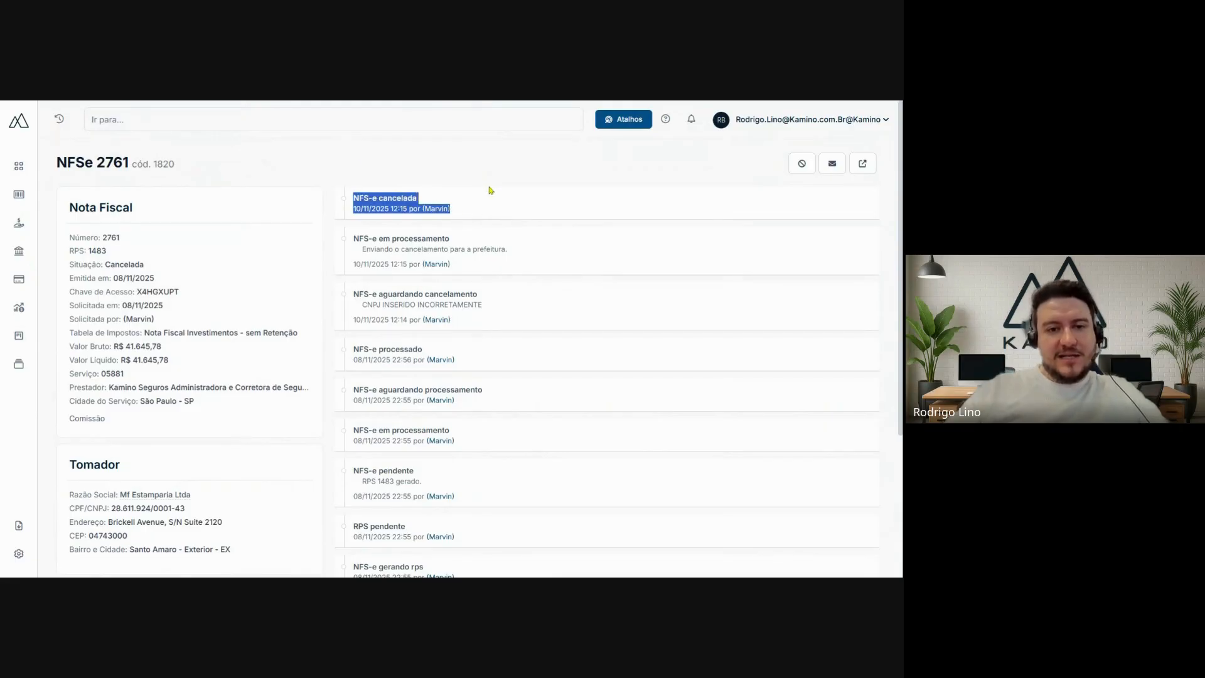
left_click(491, 189)
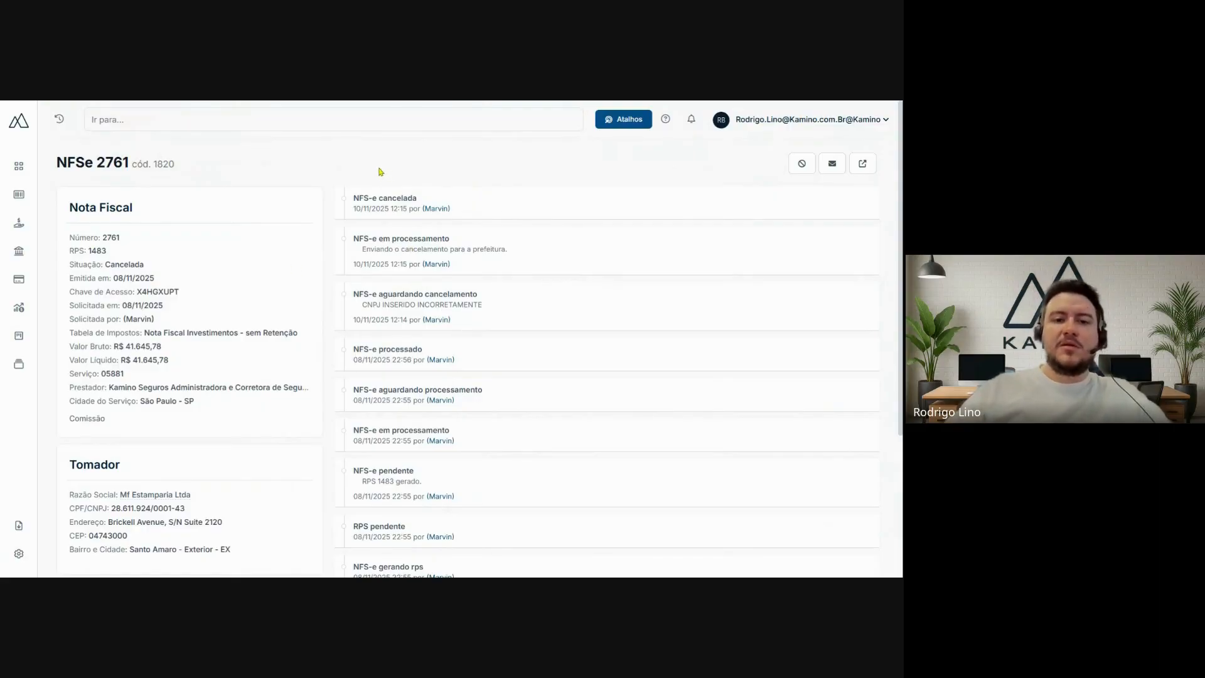
mouse_move(180, 165)
left_mouse_down()
mouse_move(54, 162)
mouse_move(186, 178)
left_mouse_up()
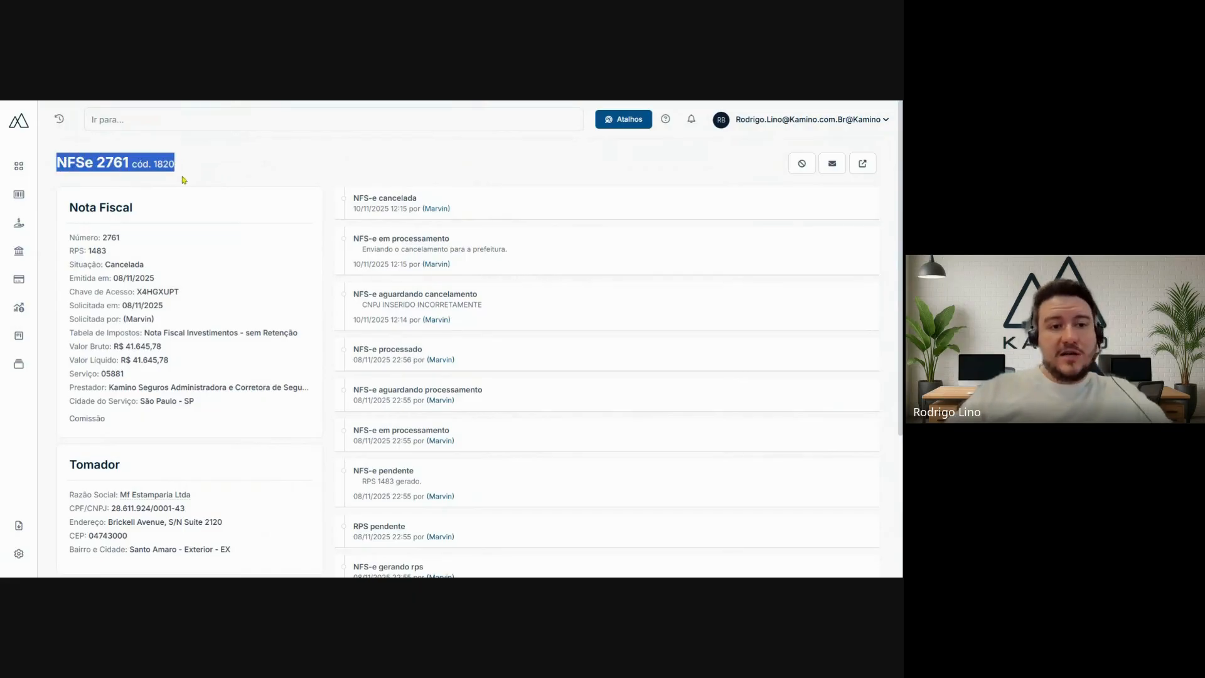
left_click(197, 167)
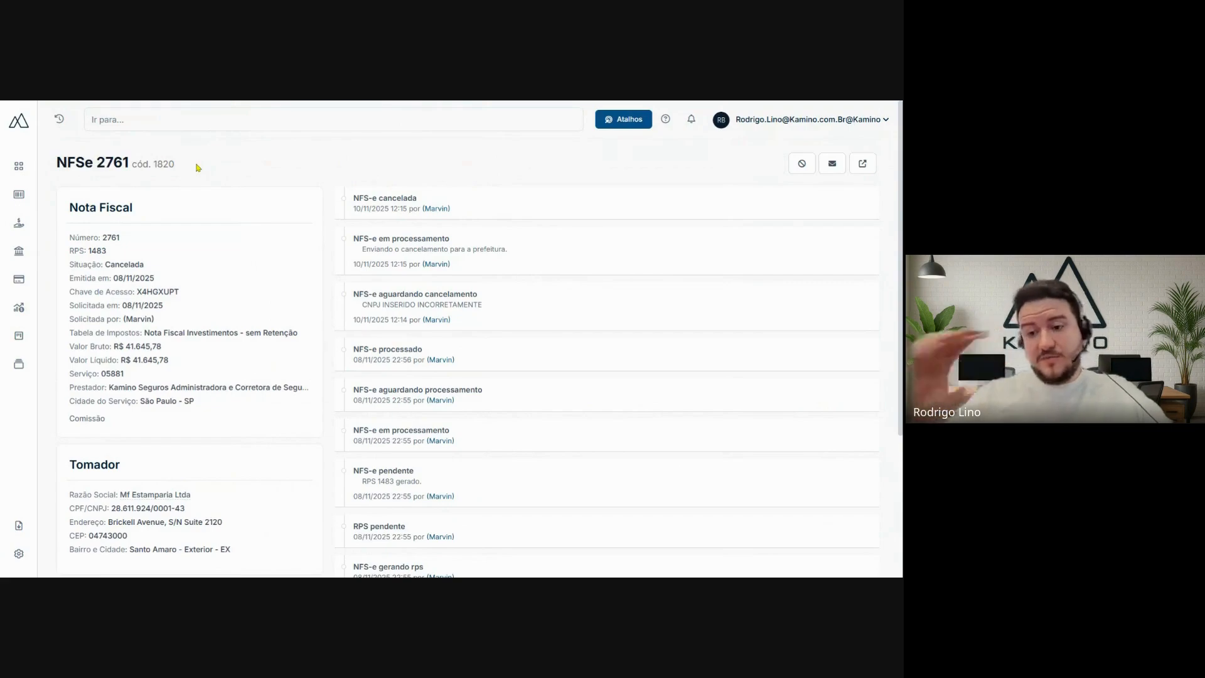
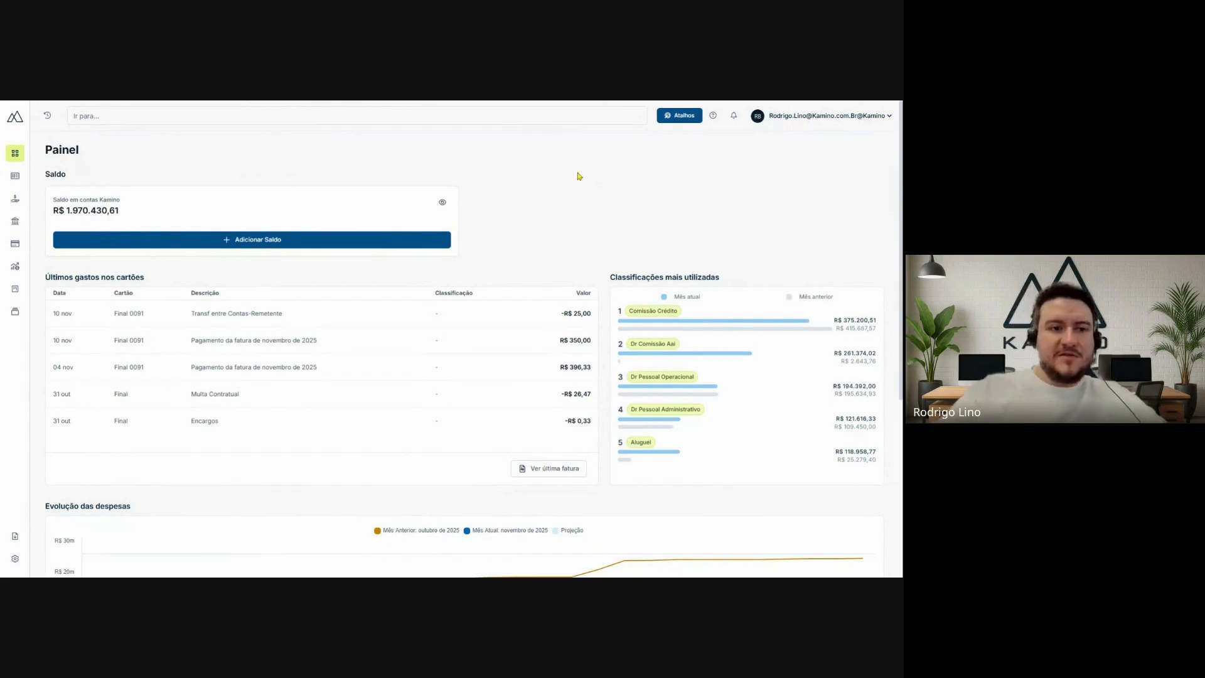
- Open the Notas fiscais de serviço overview from the Receber area
key("ctrl+plus")
key("ctrl+plus")
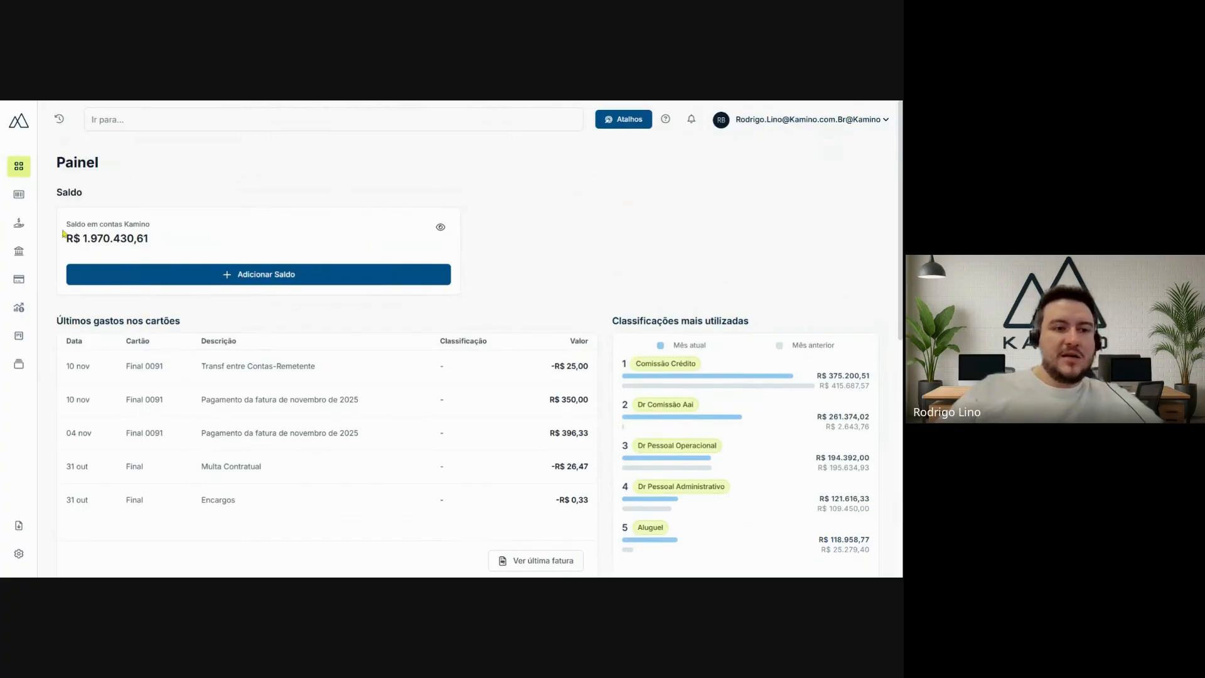
mouse_move(39, 245)
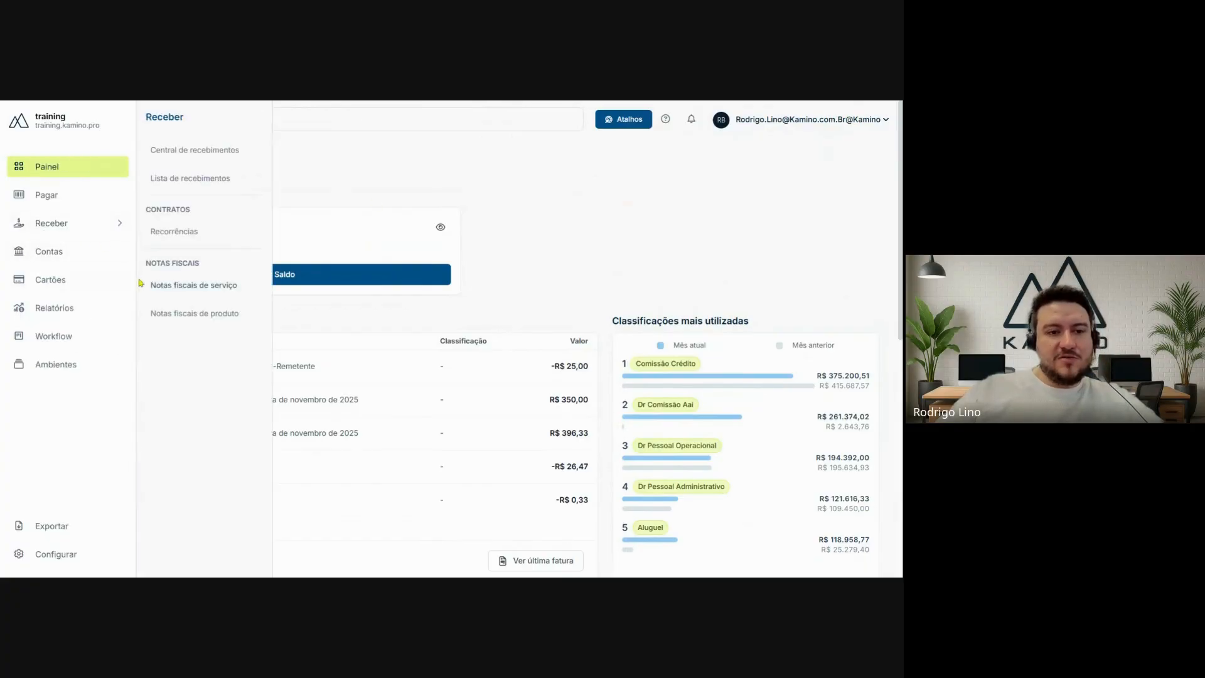
left_click(213, 292)
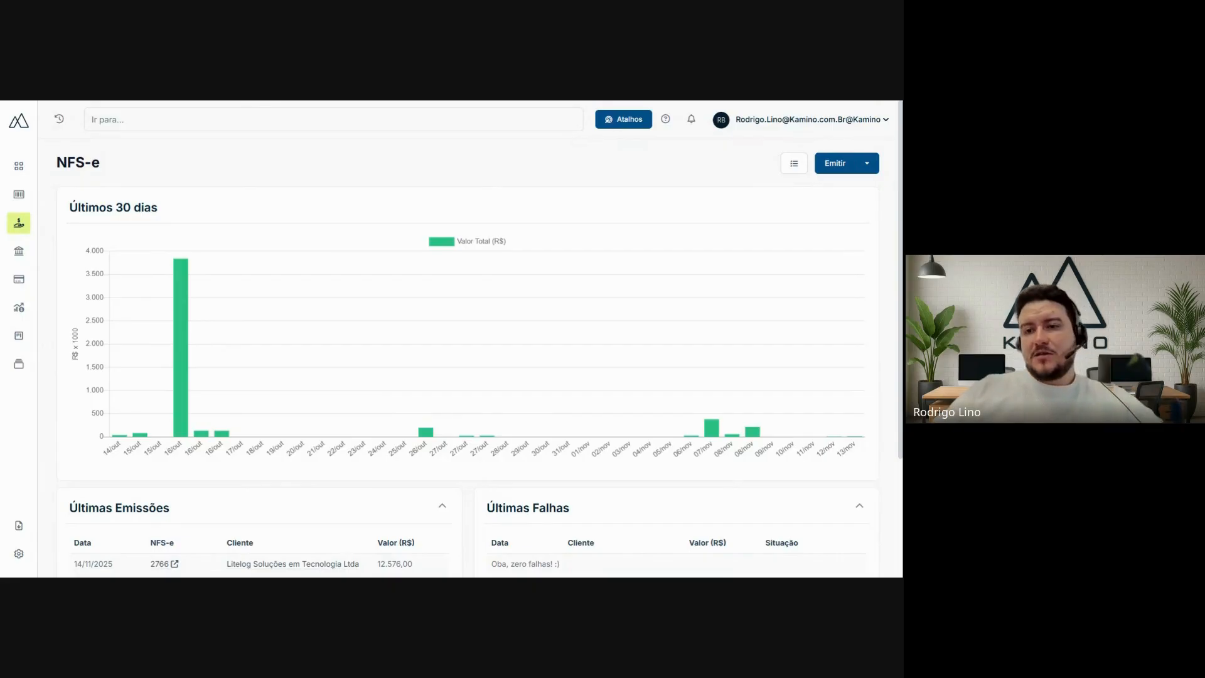
mouse_move(27, 227)
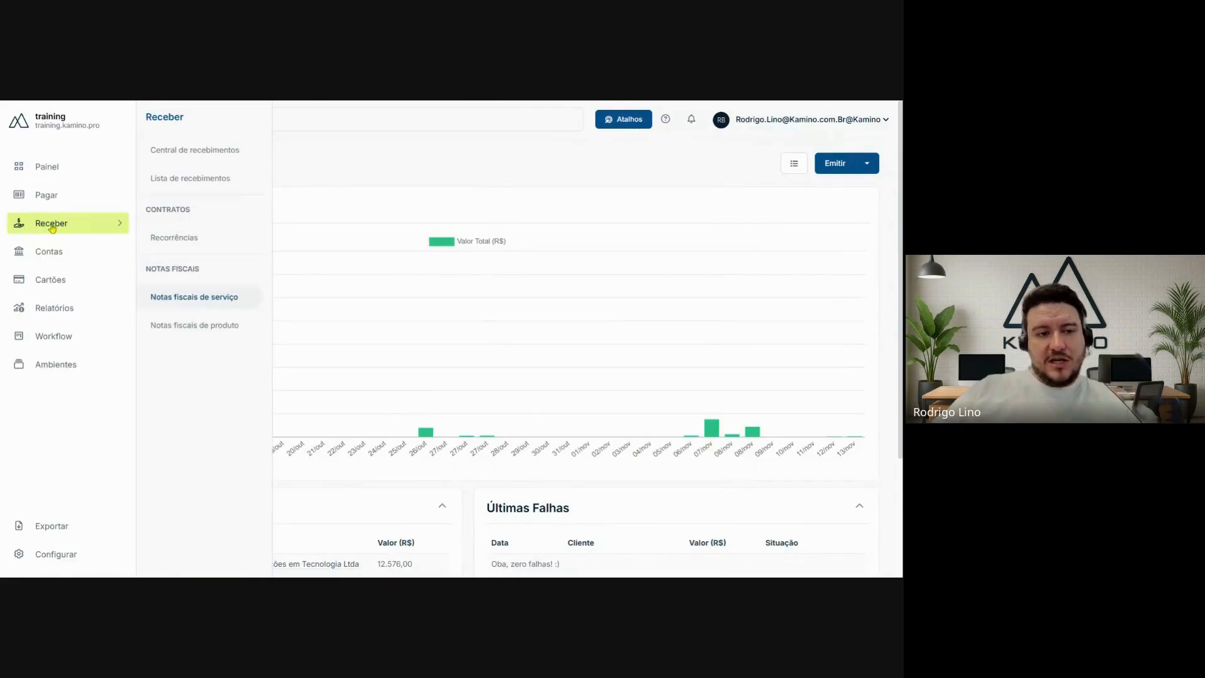
left_click(191, 297)
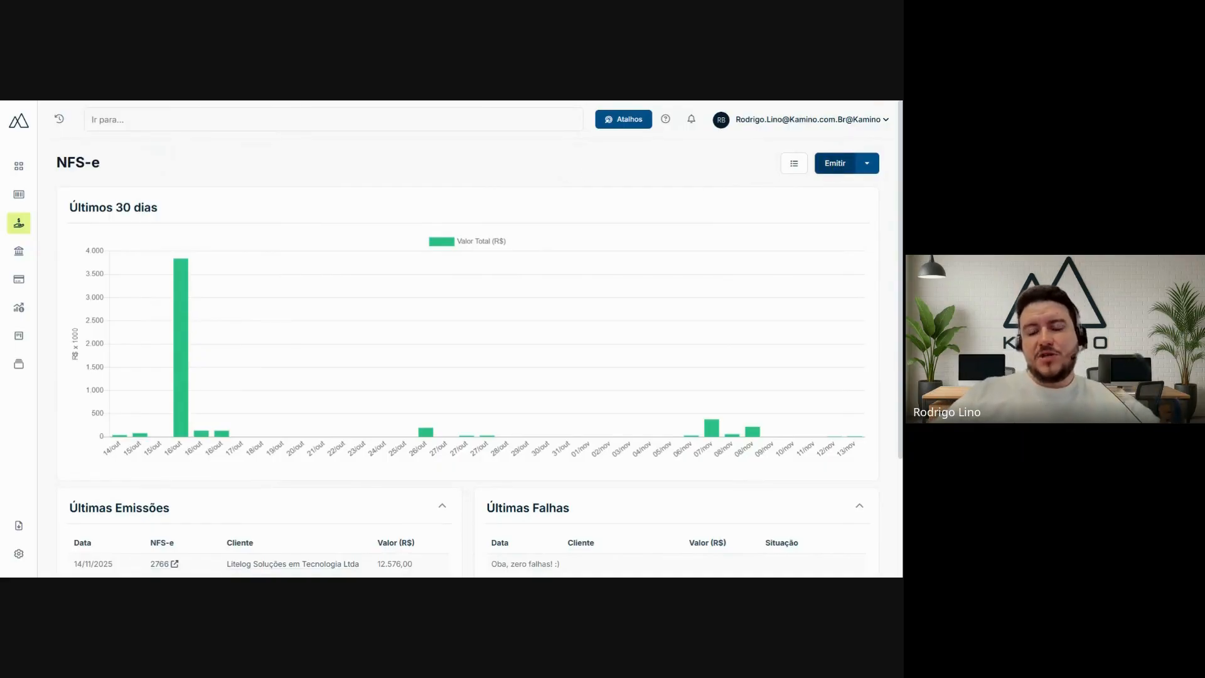
- Start issuing a new NFS-e with Kamino as the Tomador and view the available tax tables
left_click(835, 163)
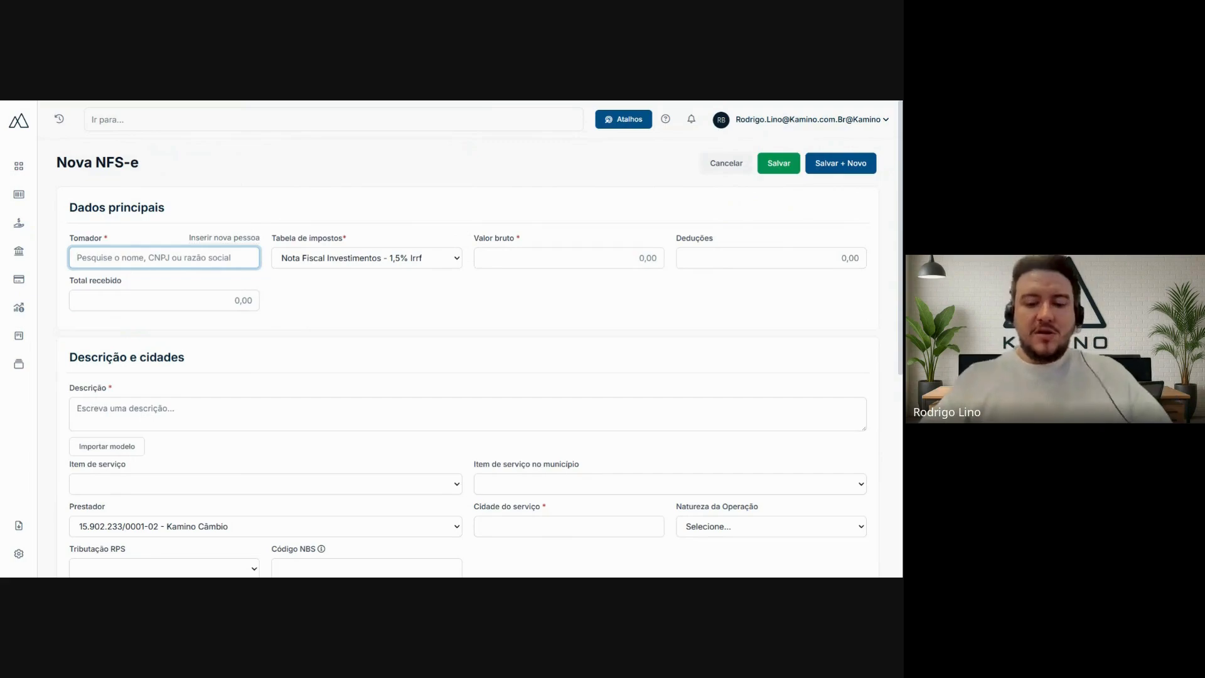
type("kami")
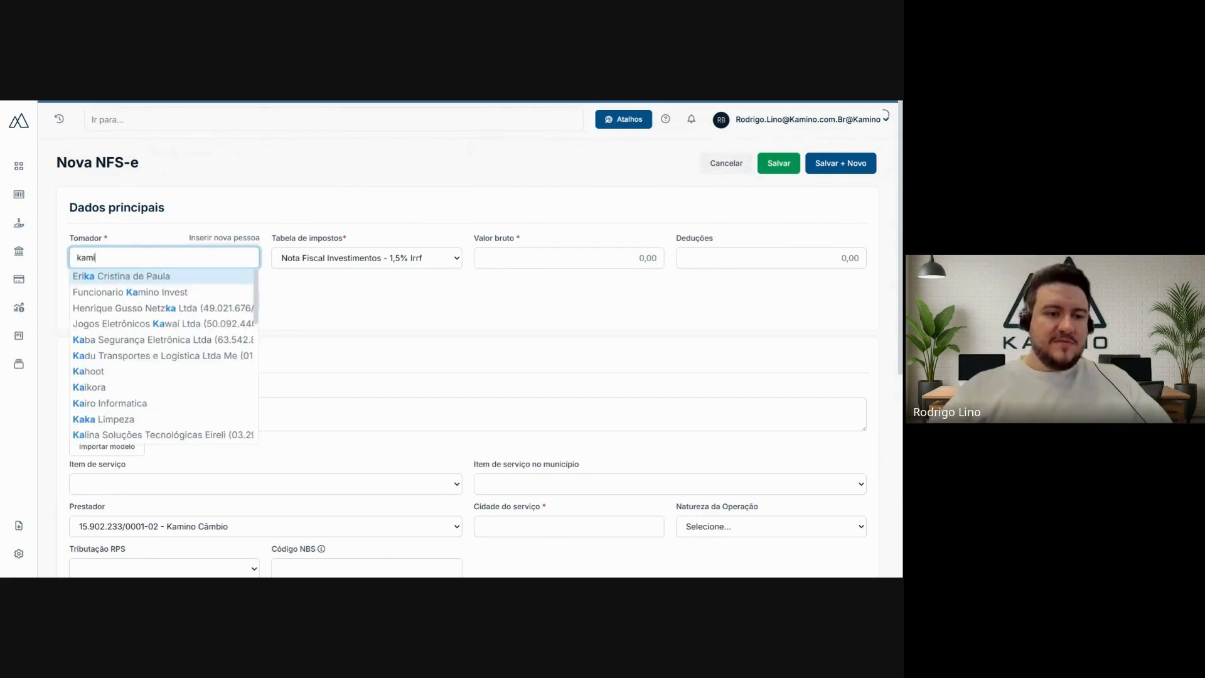
left_click(157, 308)
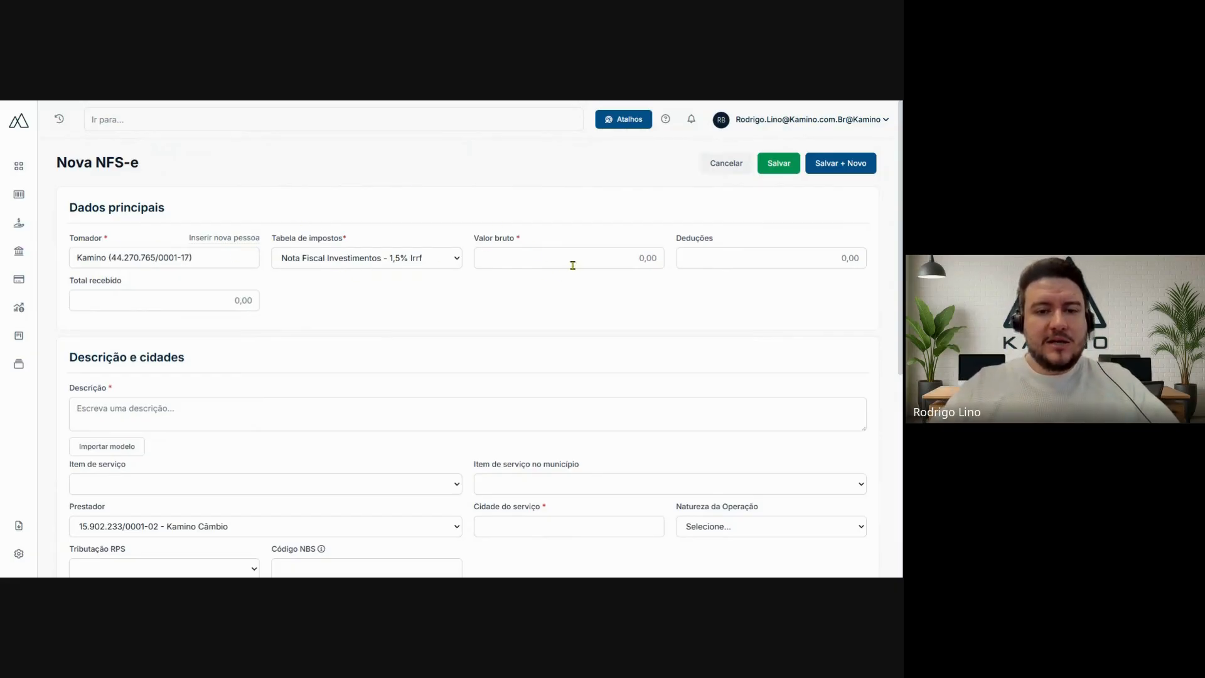
left_click(453, 258)
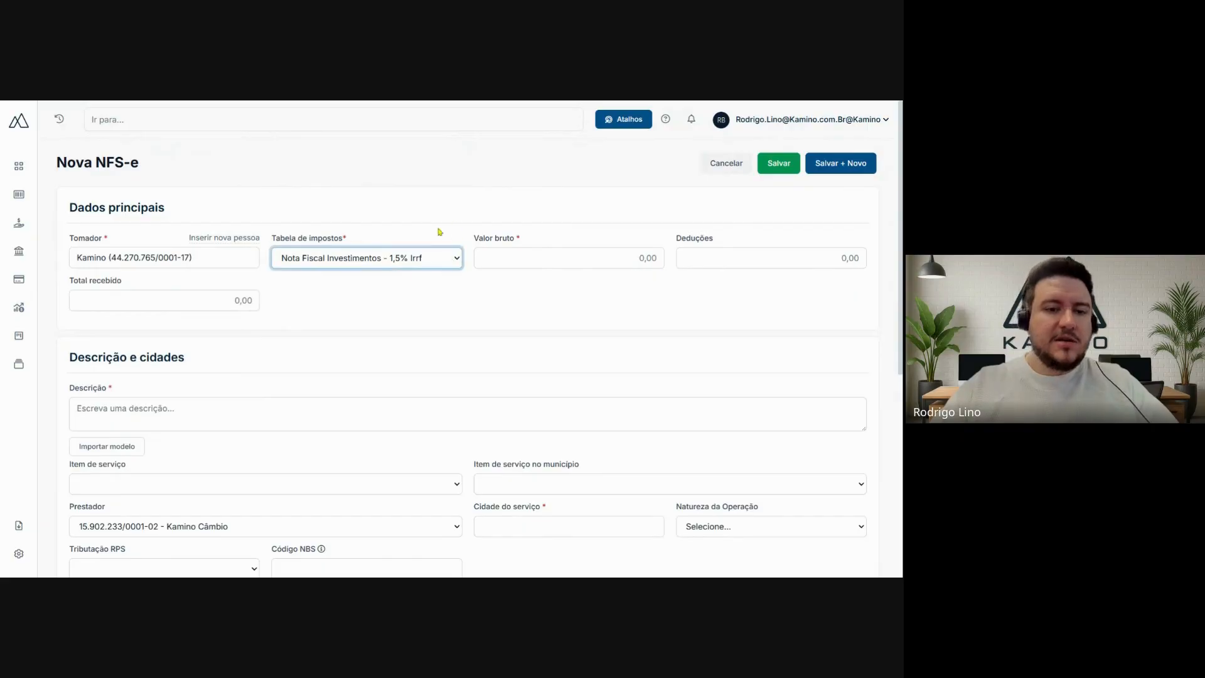
left_click(456, 202)
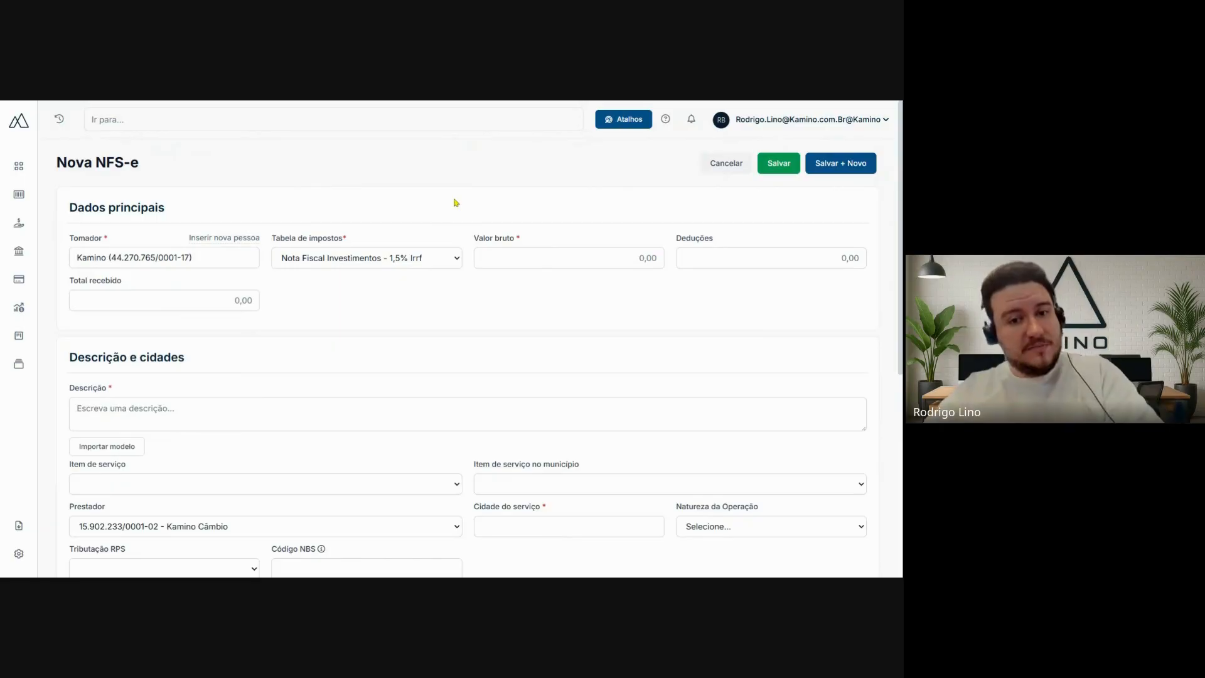
- Set the invoice's Valor bruto to 100,00 and its Deduções to 10,00
left_click(526, 260)
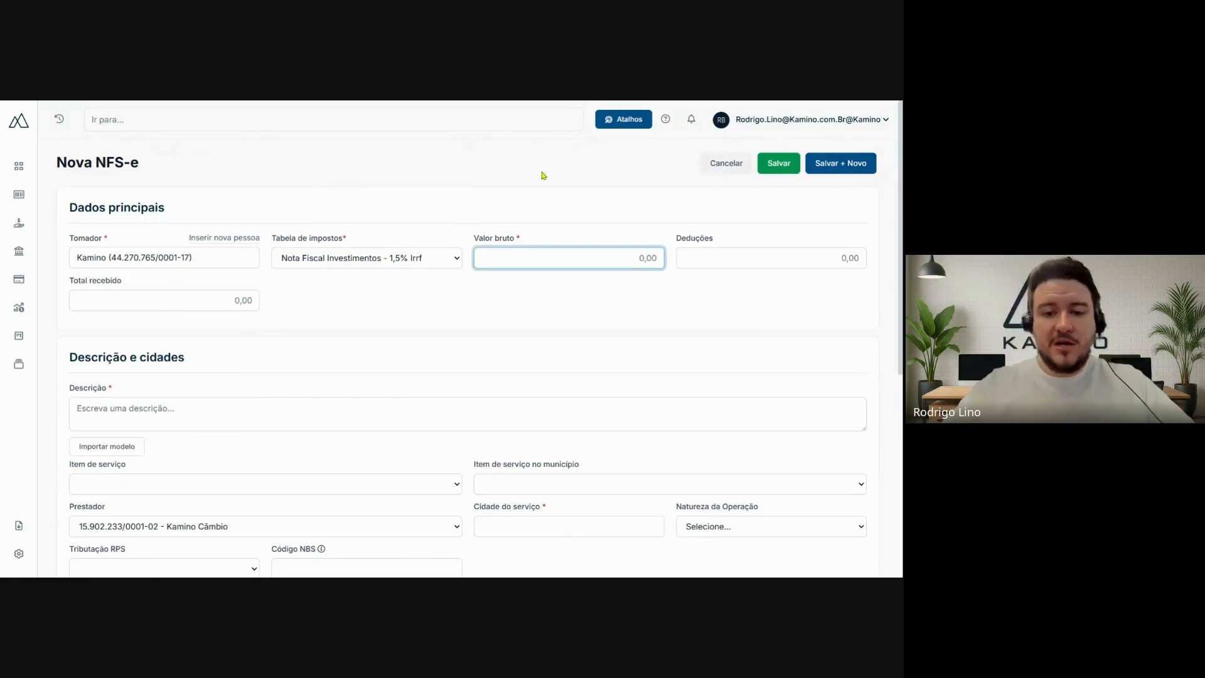
type("100")
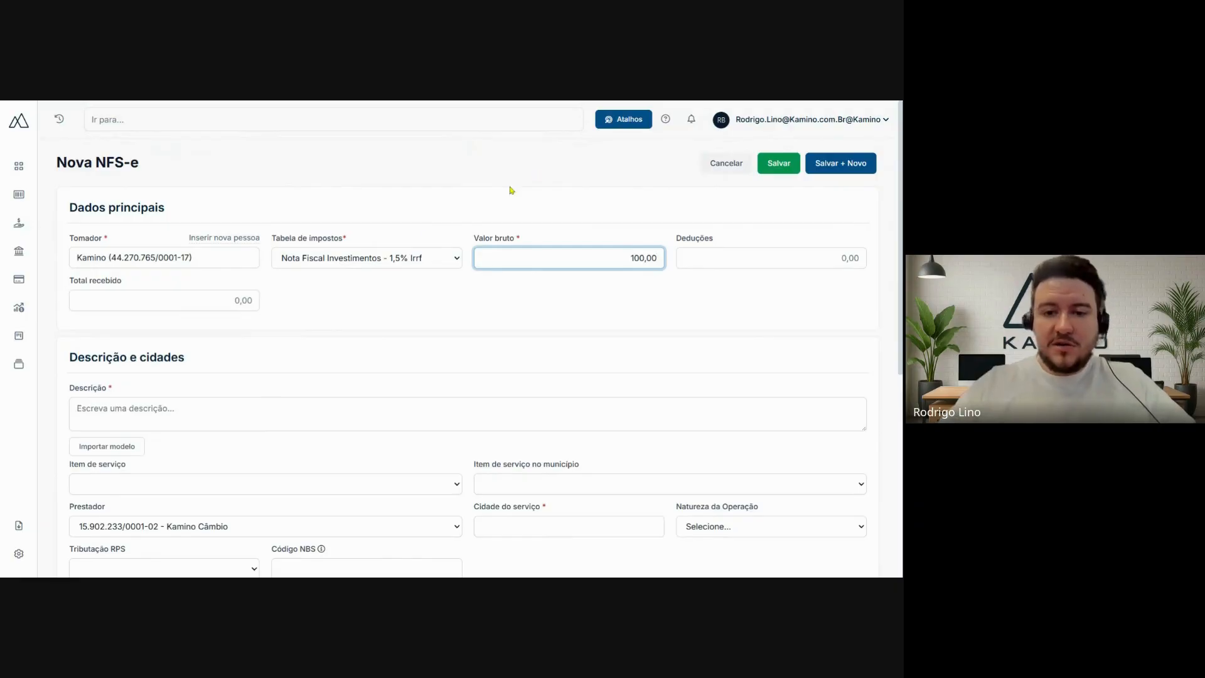
left_click(750, 249)
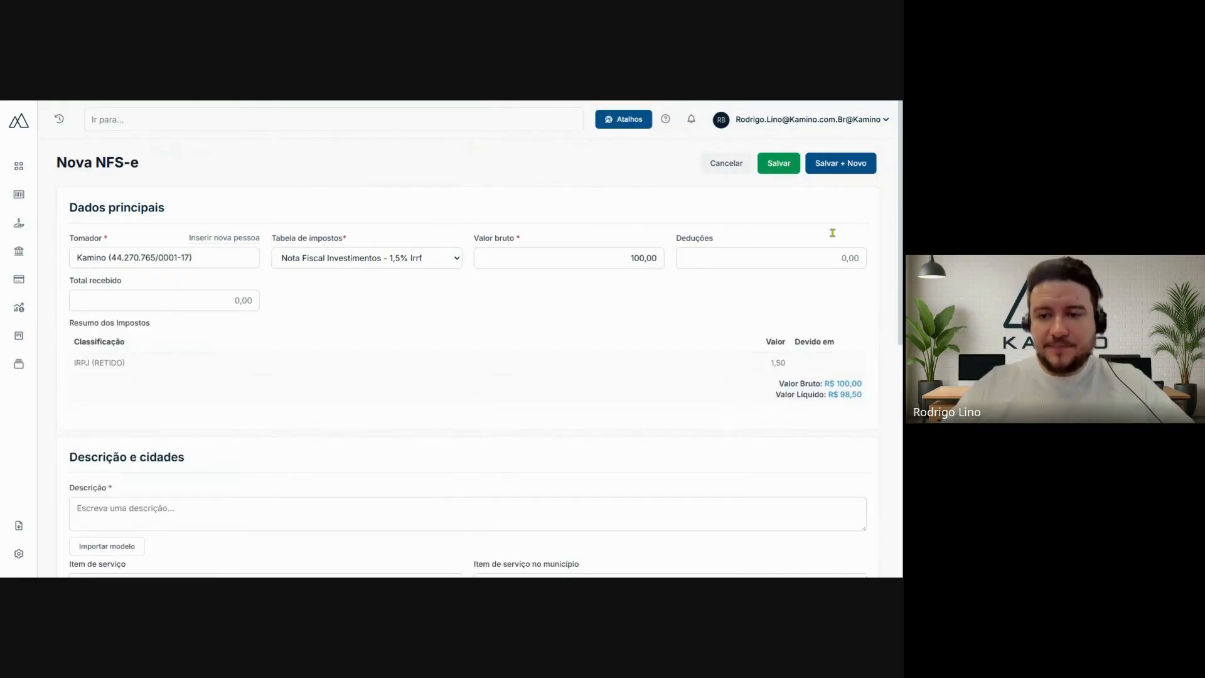
left_click(848, 257)
type("10")
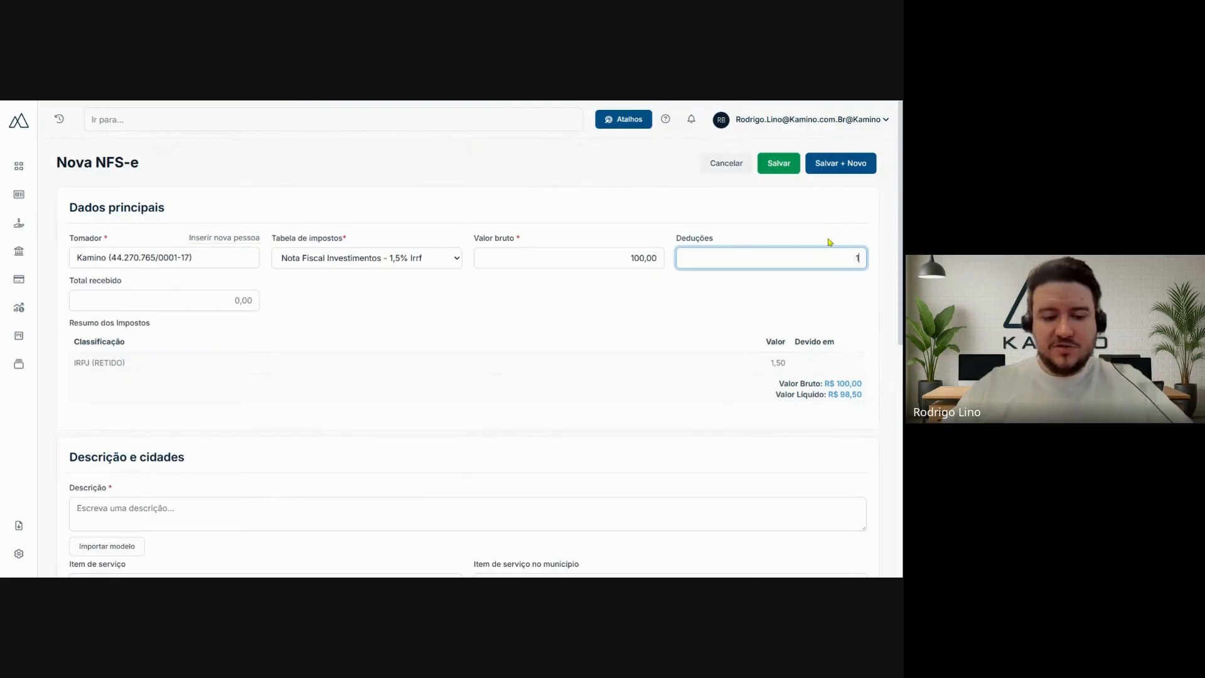
key("BackSpace")
type("0,00")
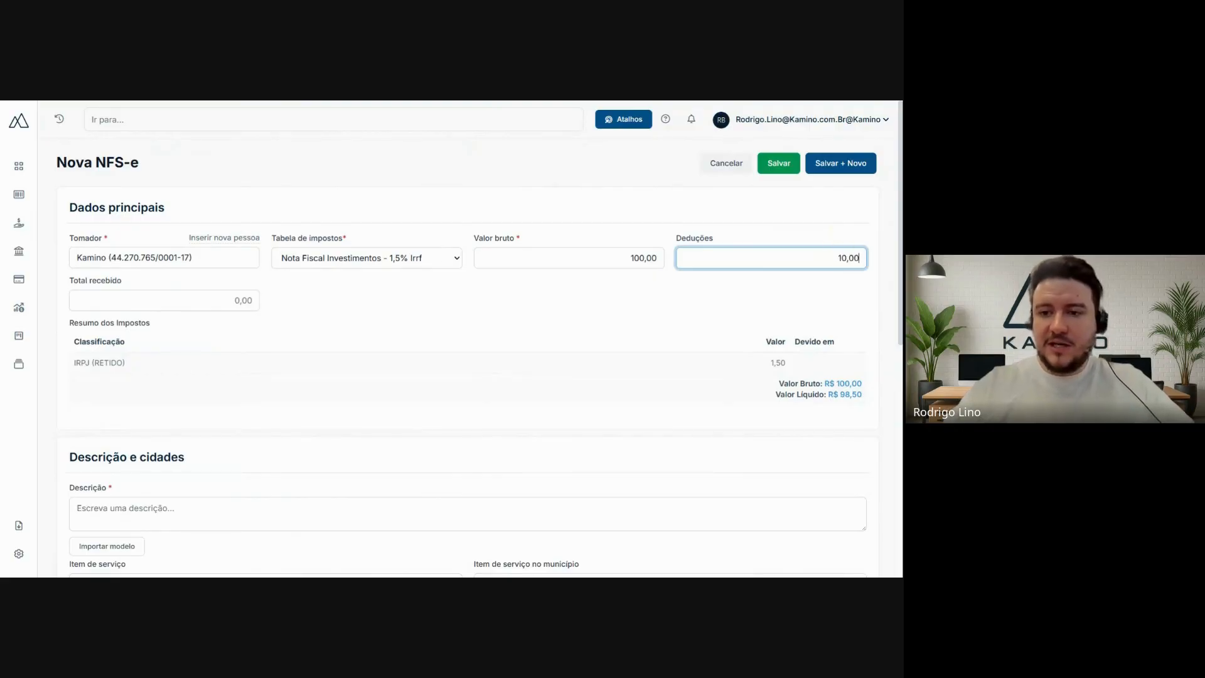
- Set the invoice's Total recebido to 90,00
left_click(172, 299)
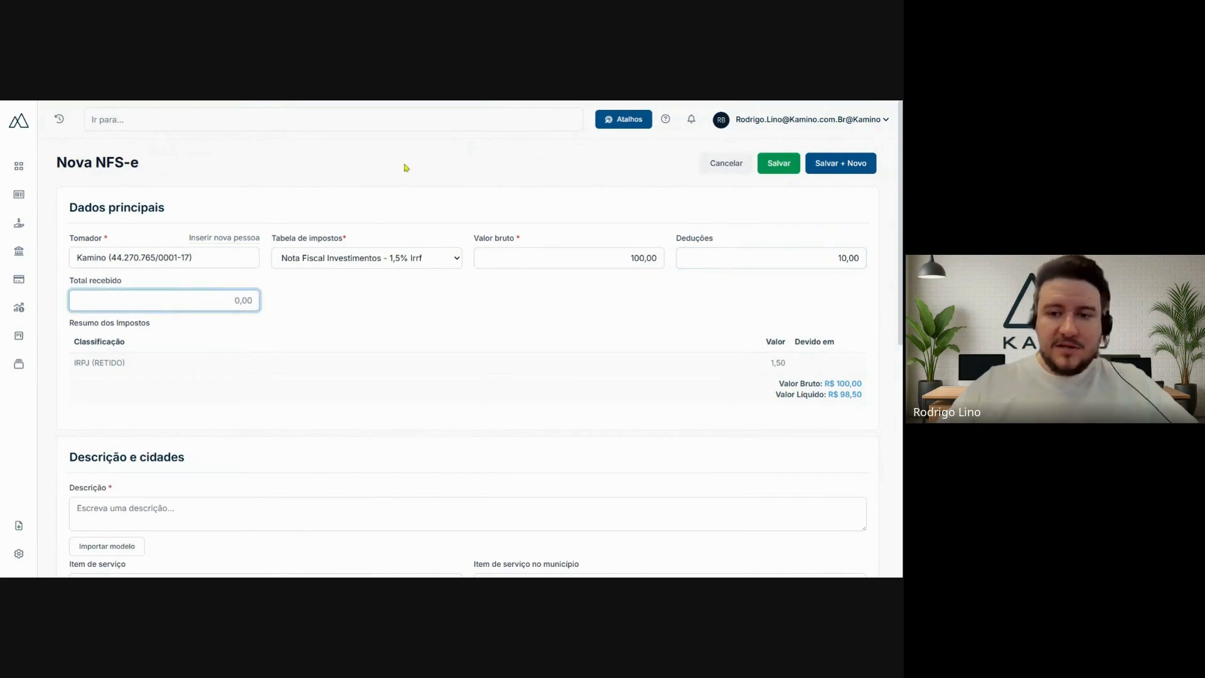
type("9000")
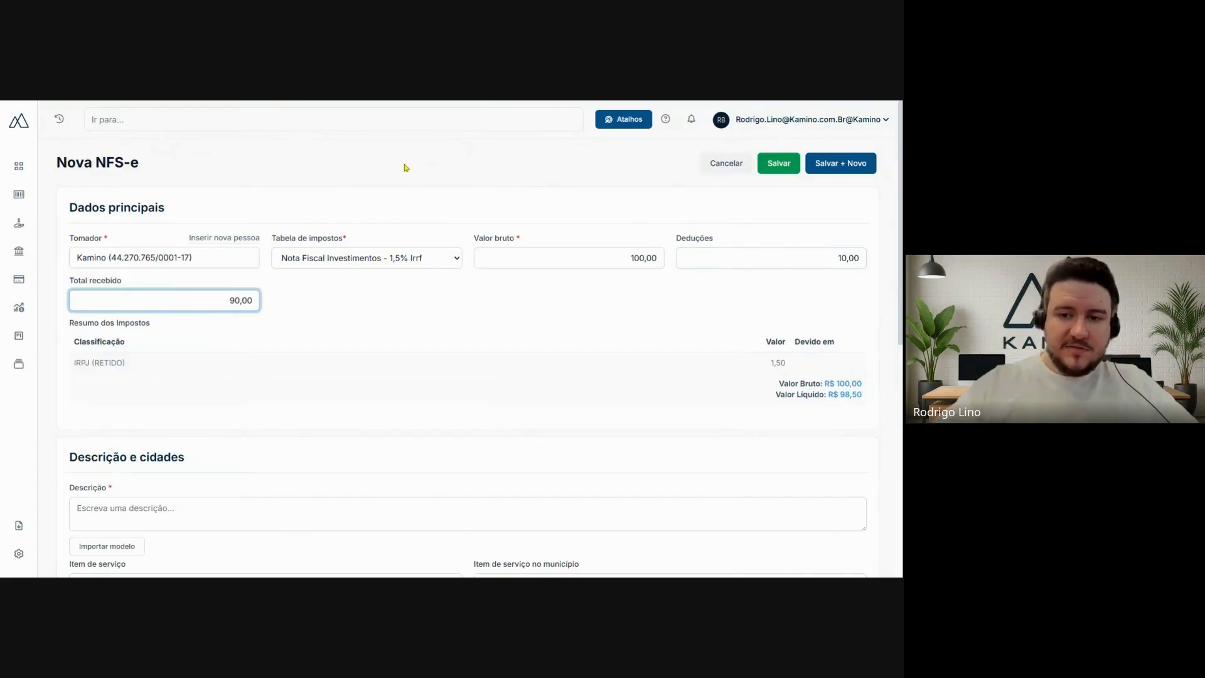
left_click(405, 167)
- Examine the Descrição field under Descrição e cidades and check which description models can be imported
scroll(453, 164, "down", 1)
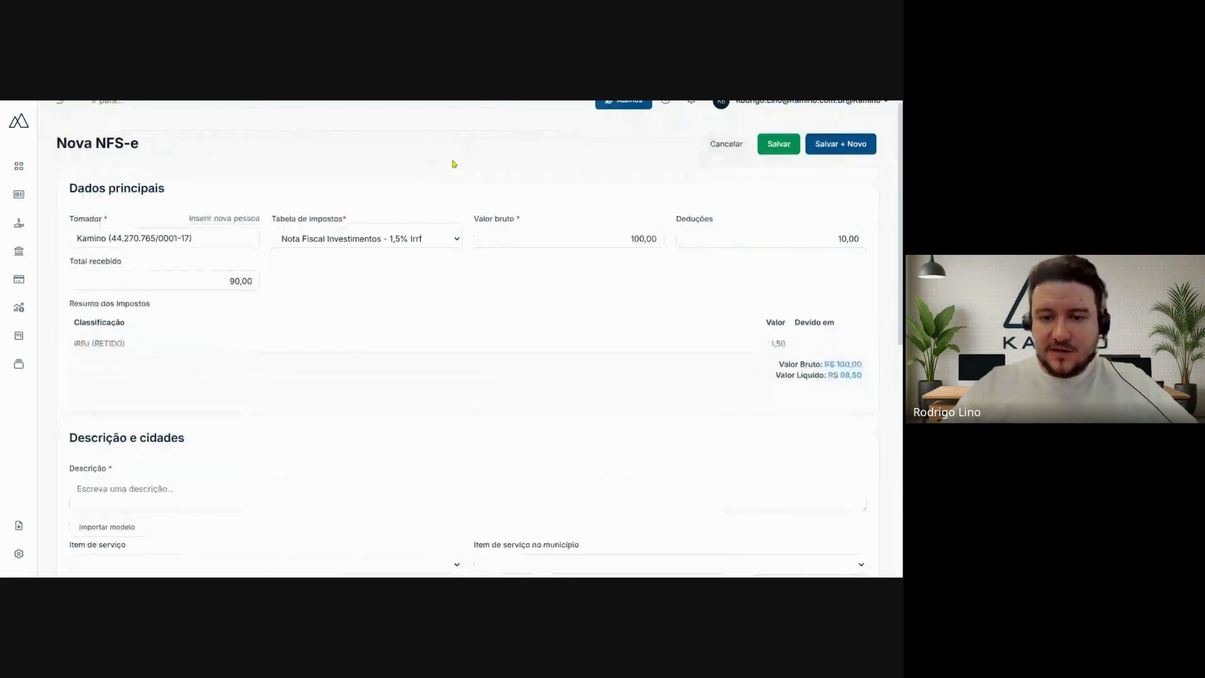
scroll(453, 164, "down", 5)
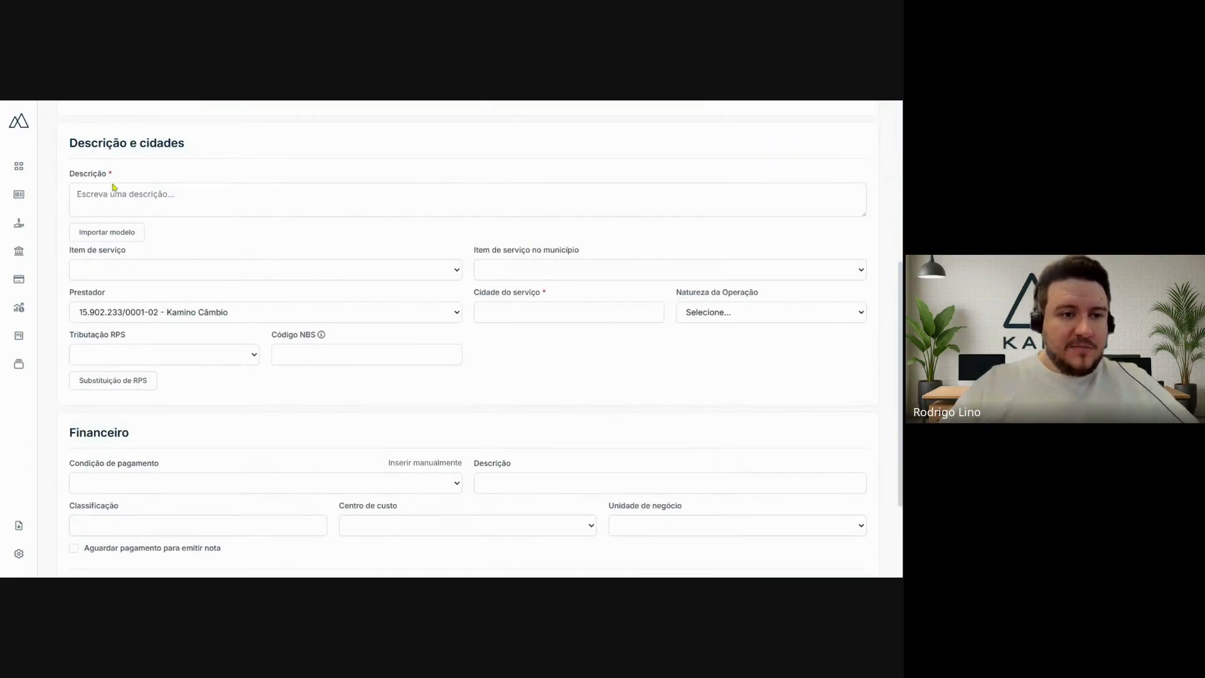
left_click(108, 194)
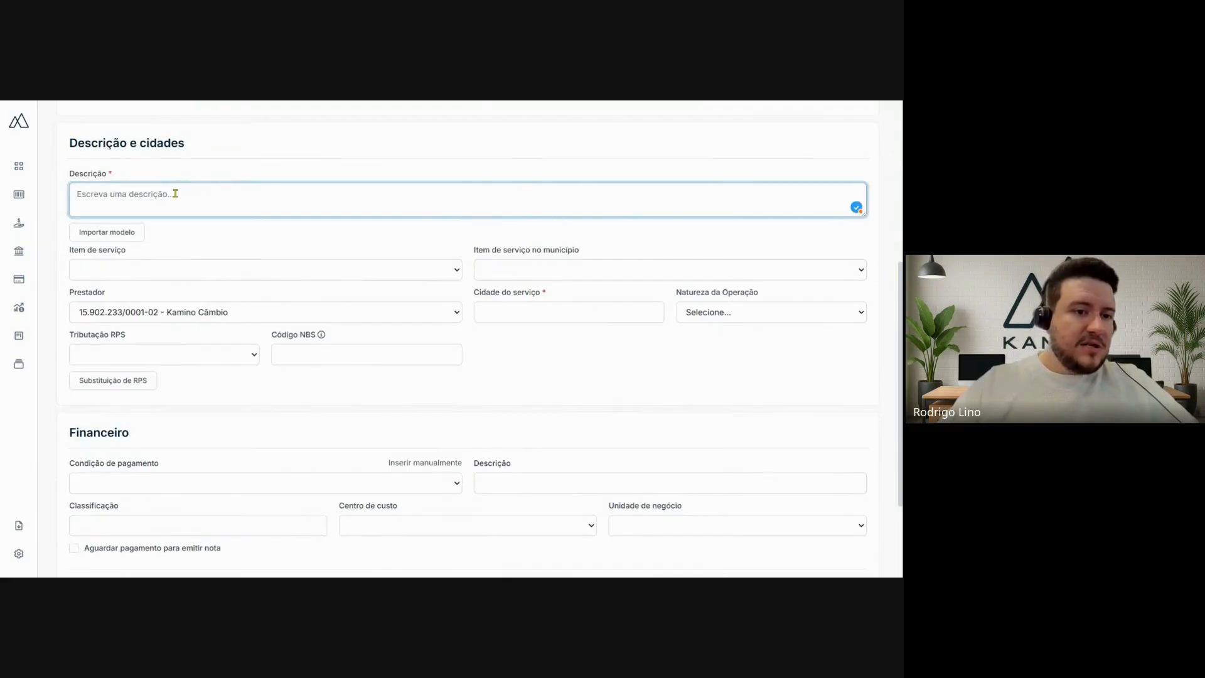
left_click(106, 234)
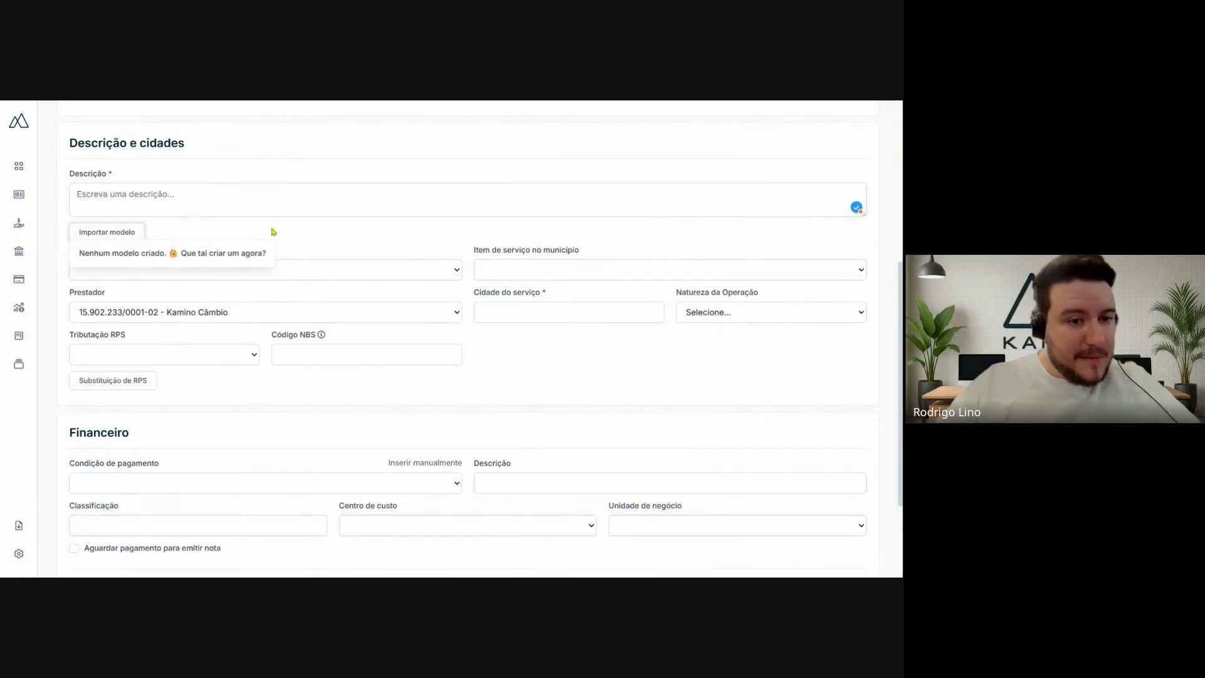
left_click(272, 231)
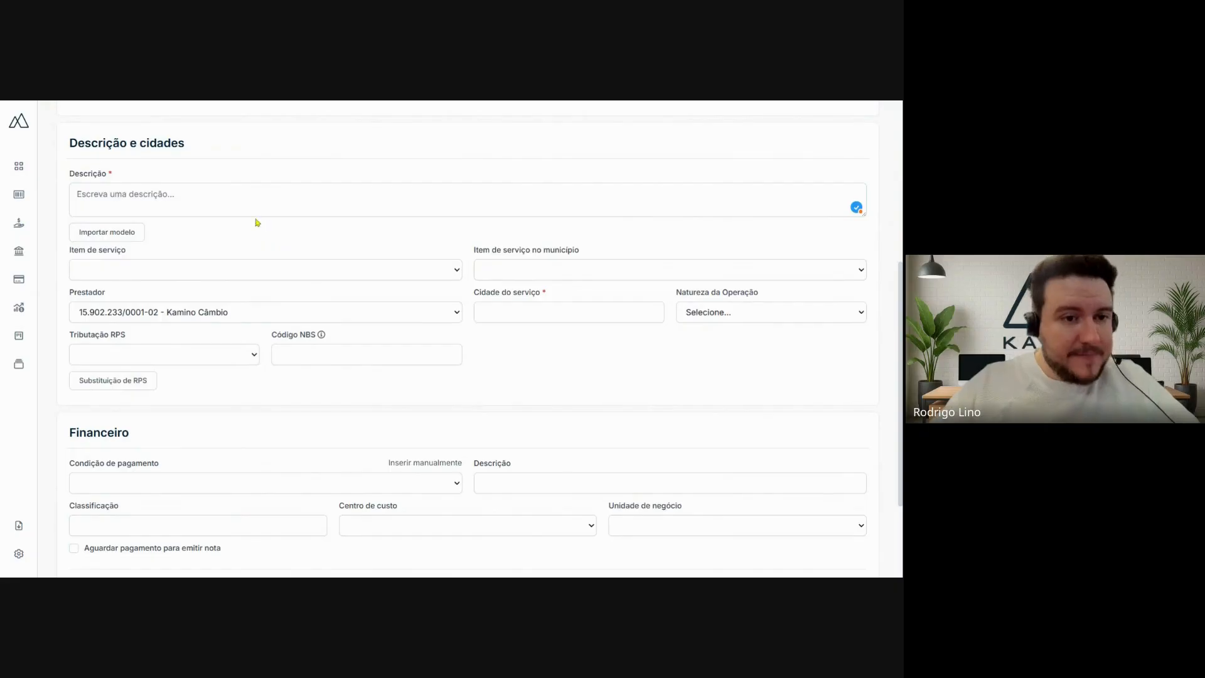
- Set the service item to 1009 - Representação de Qualquer Natureza, the municipal item to 03654 - Consultoria e Assessoria, and the Prestador to Kamino Capital
left_click(126, 272)
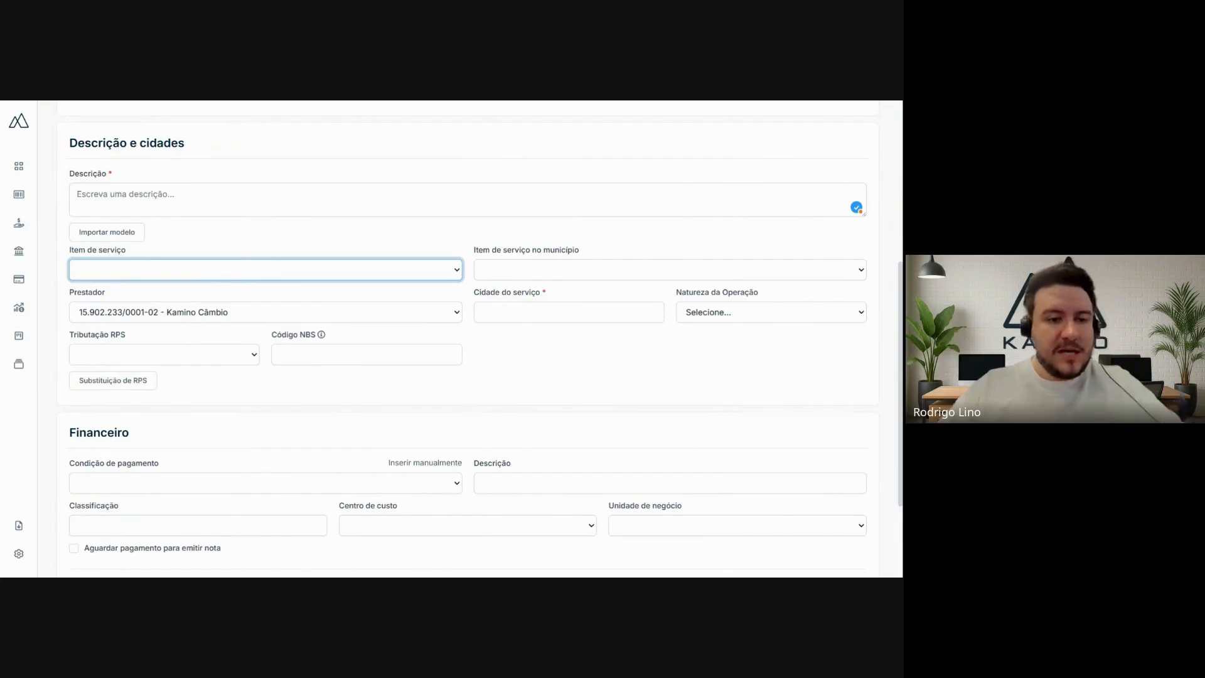
left_click(576, 278)
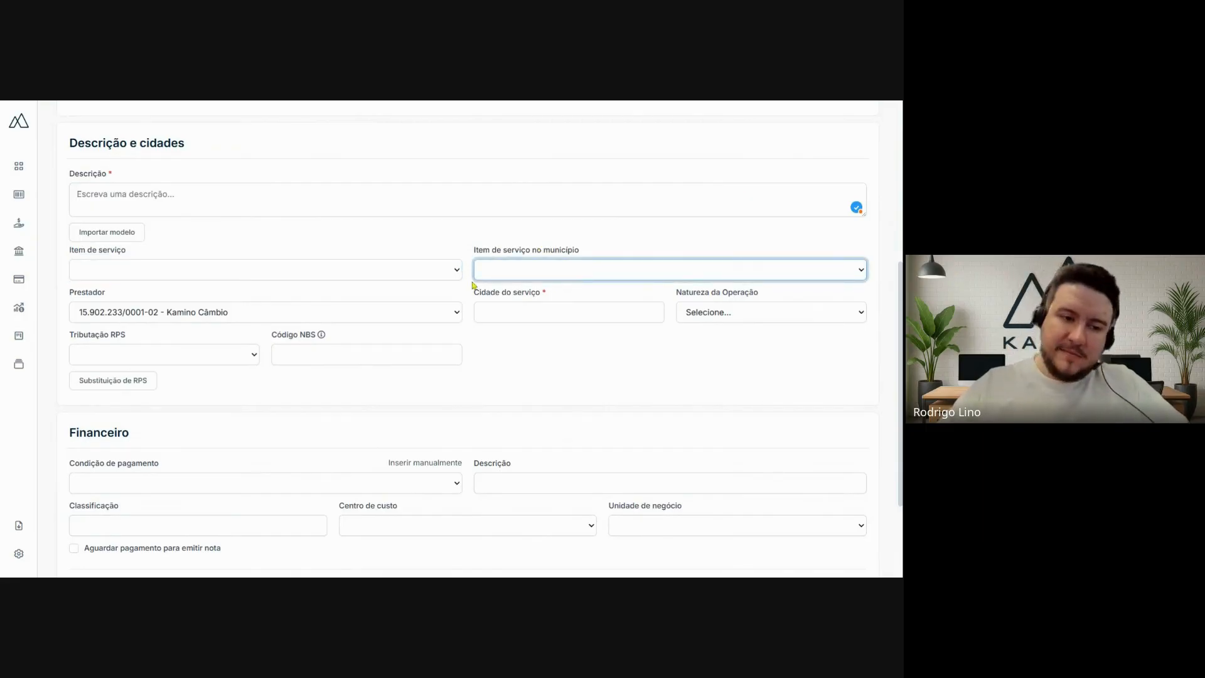
left_click(372, 275)
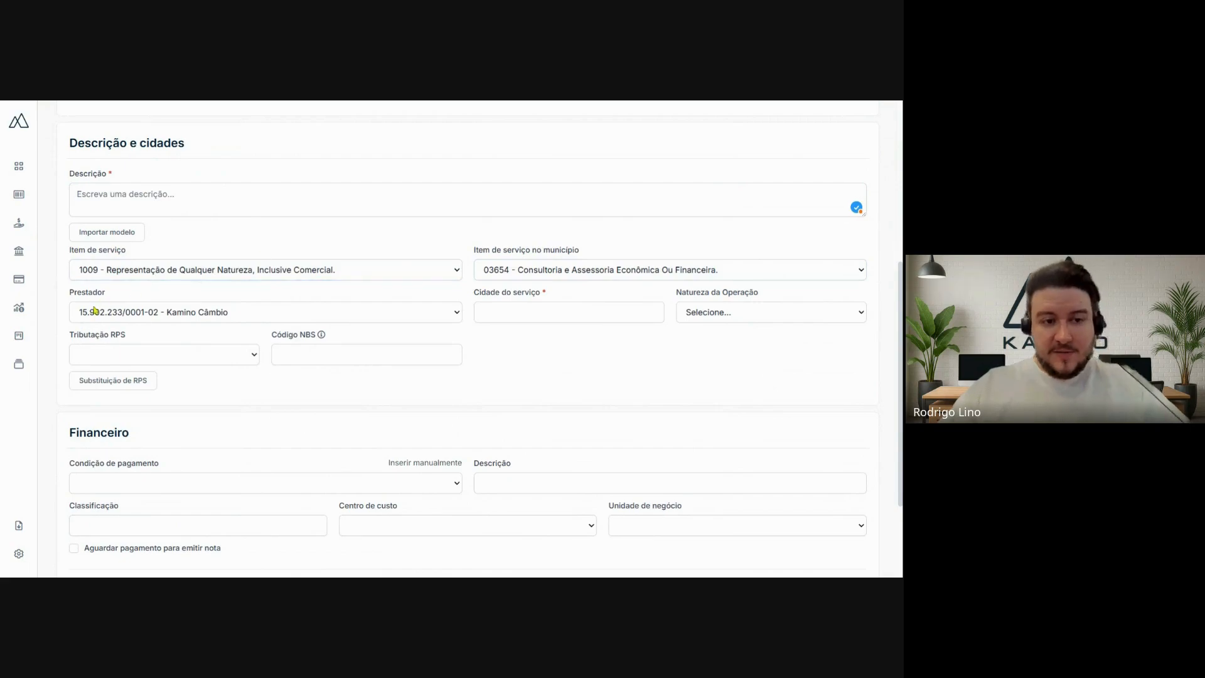
left_click(110, 321)
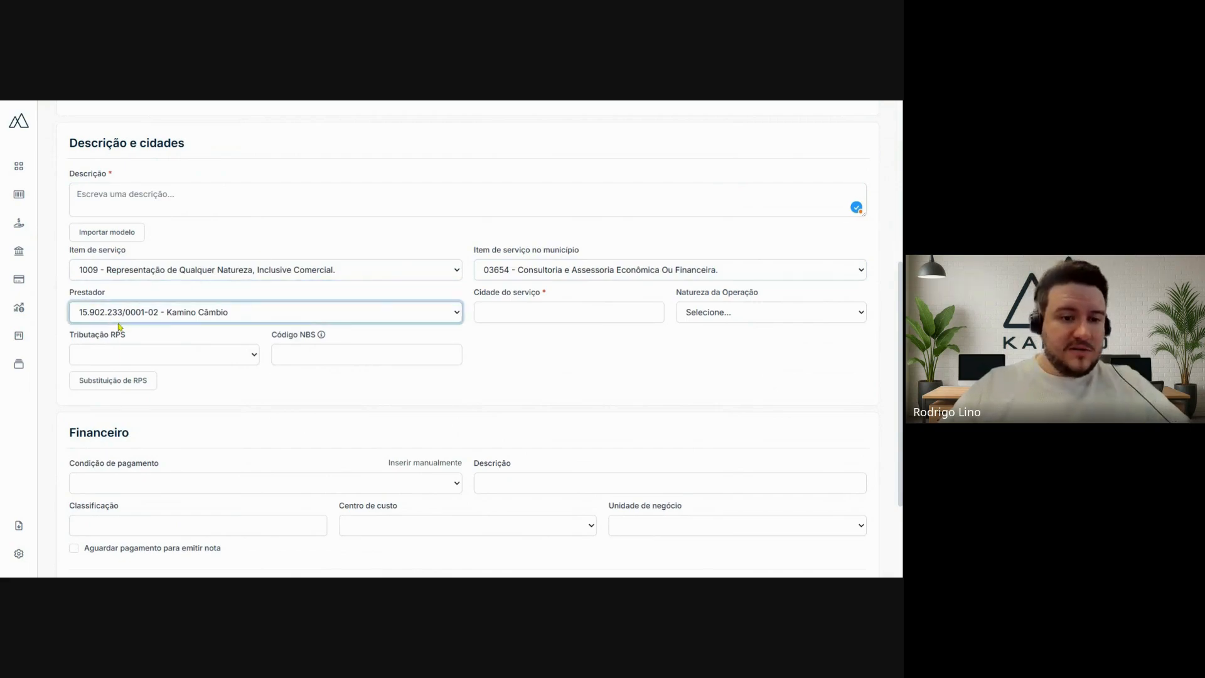
left_click(118, 326)
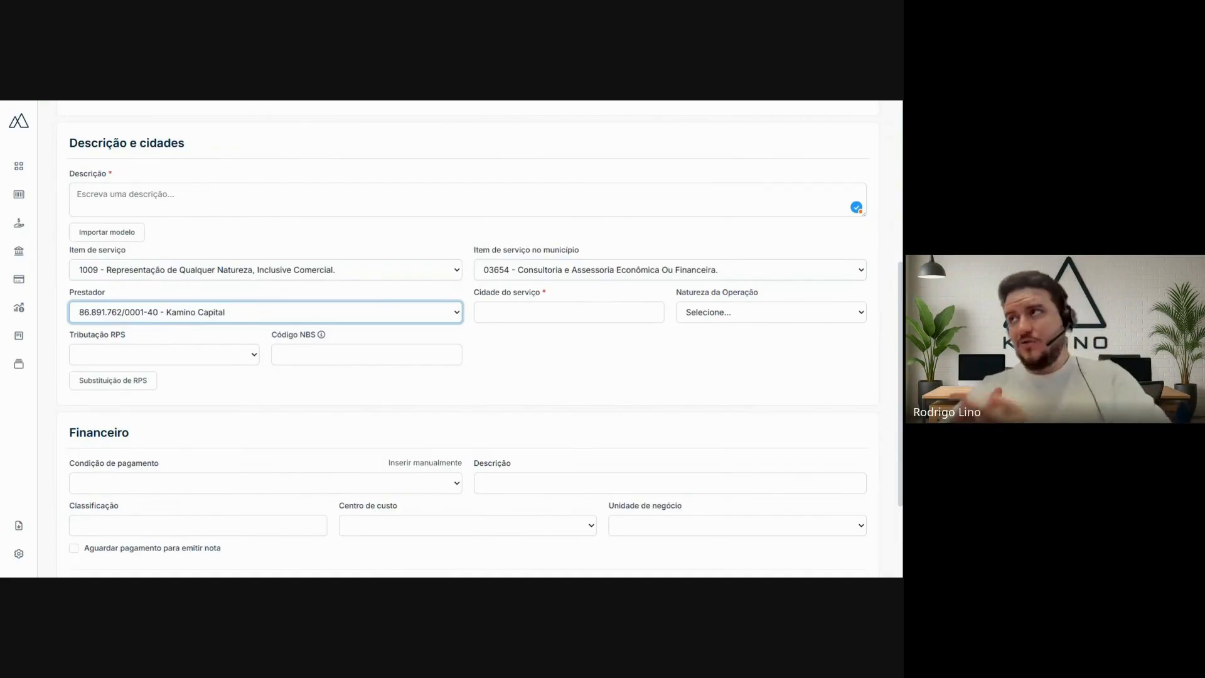
- Look over the Cidade do serviço, Natureza da Operação, Tributação RPS and Código NBS fields without filling them in
left_click(524, 310)
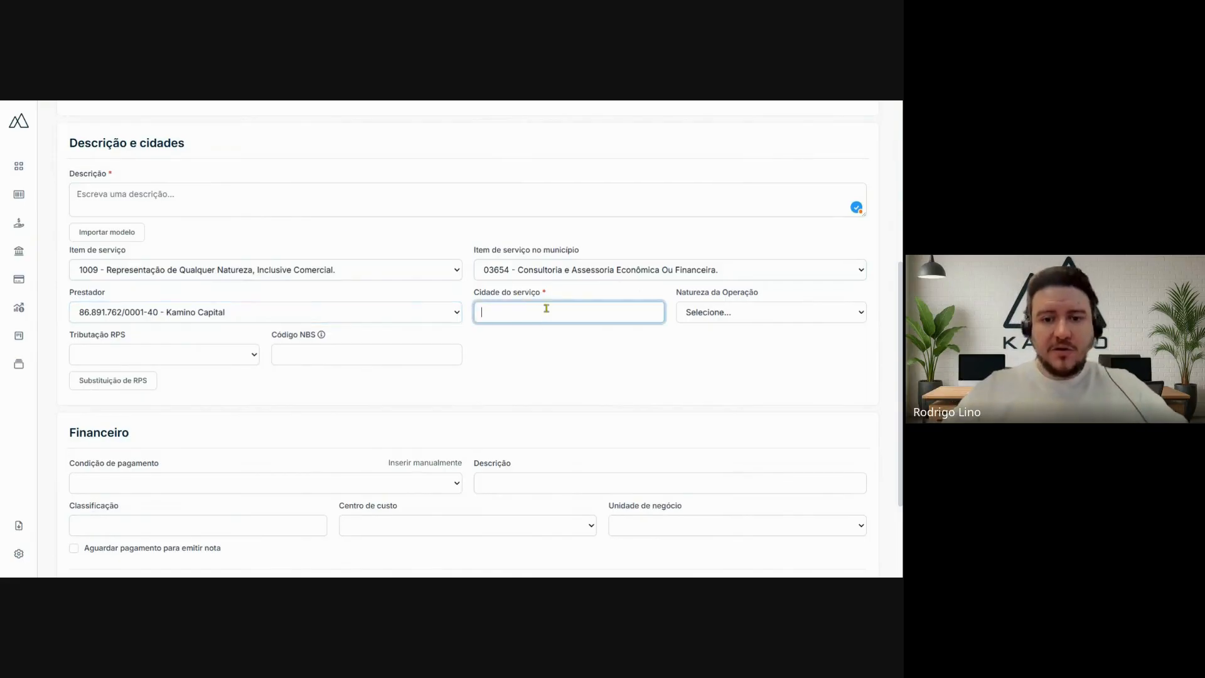
left_click(749, 313)
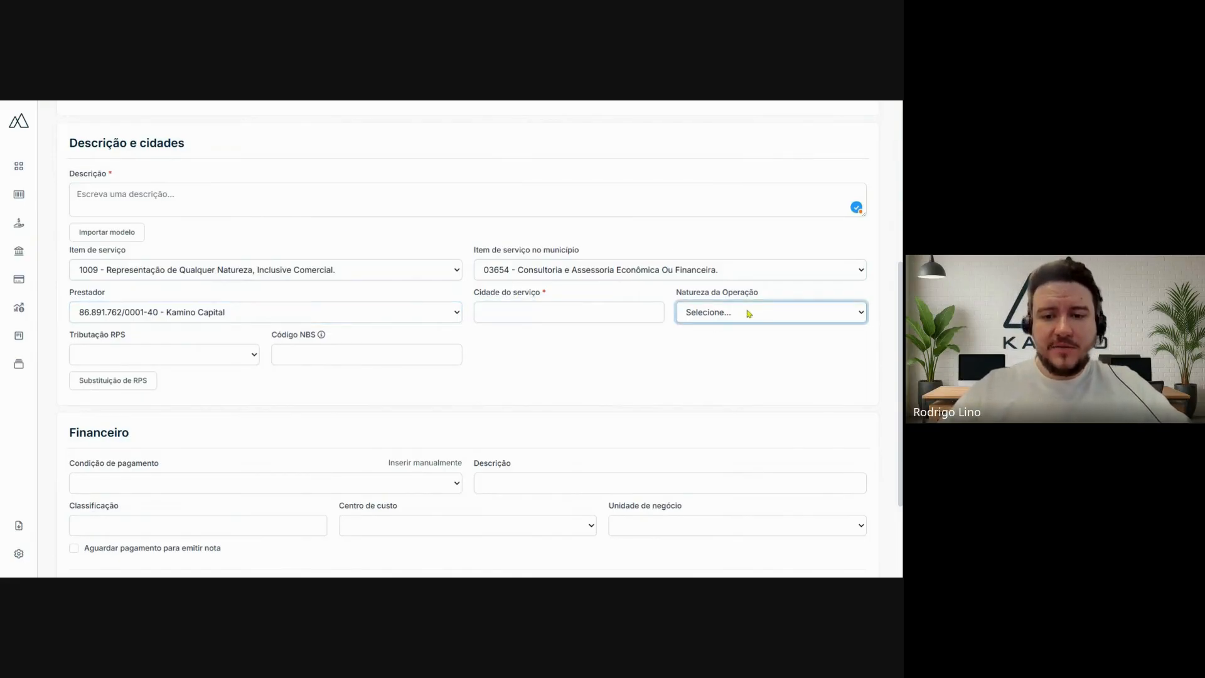
left_click(149, 361)
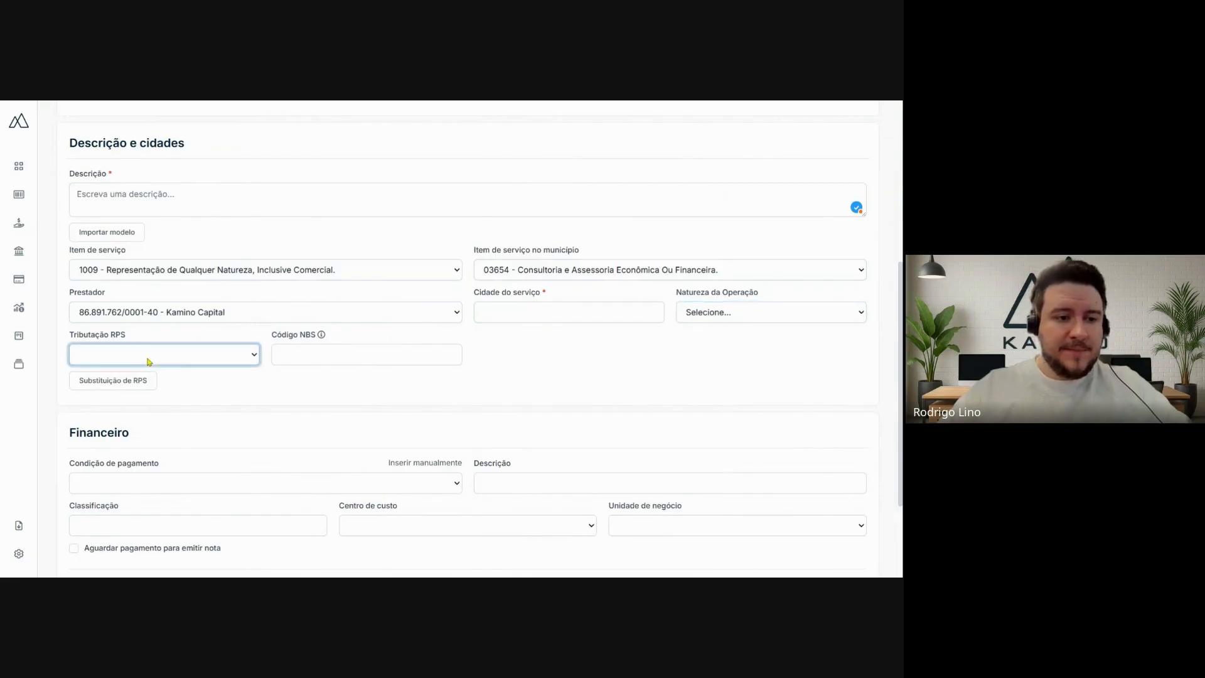
left_click(327, 356)
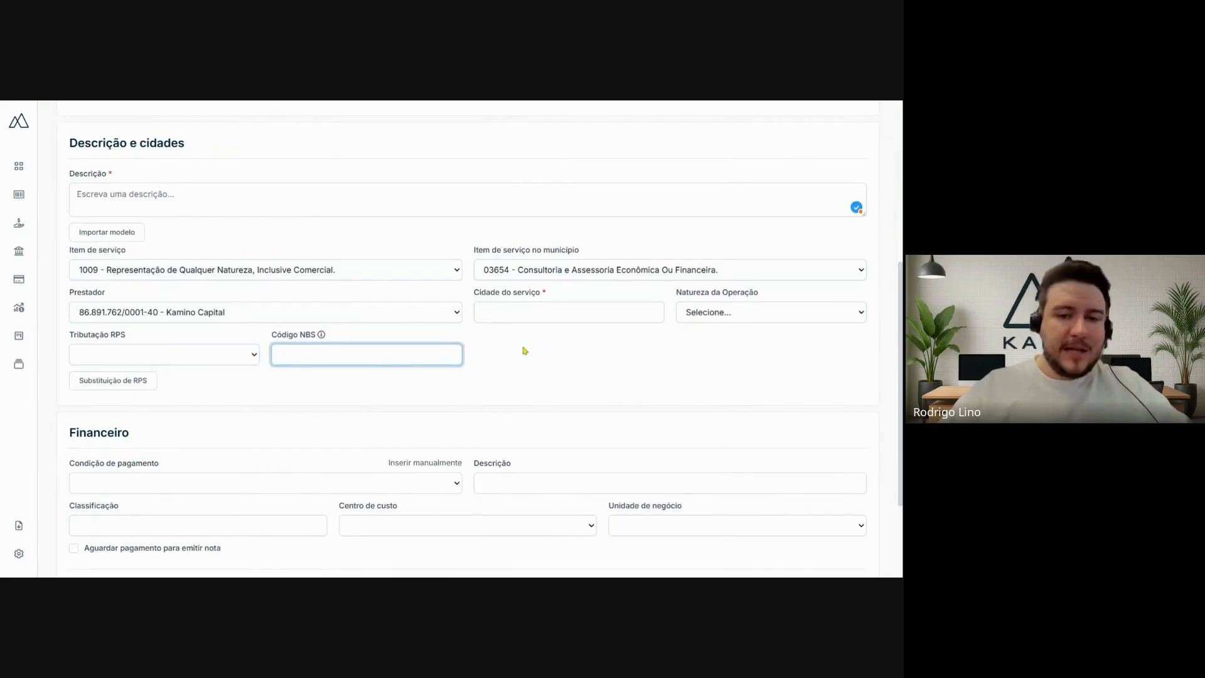
left_click(525, 352)
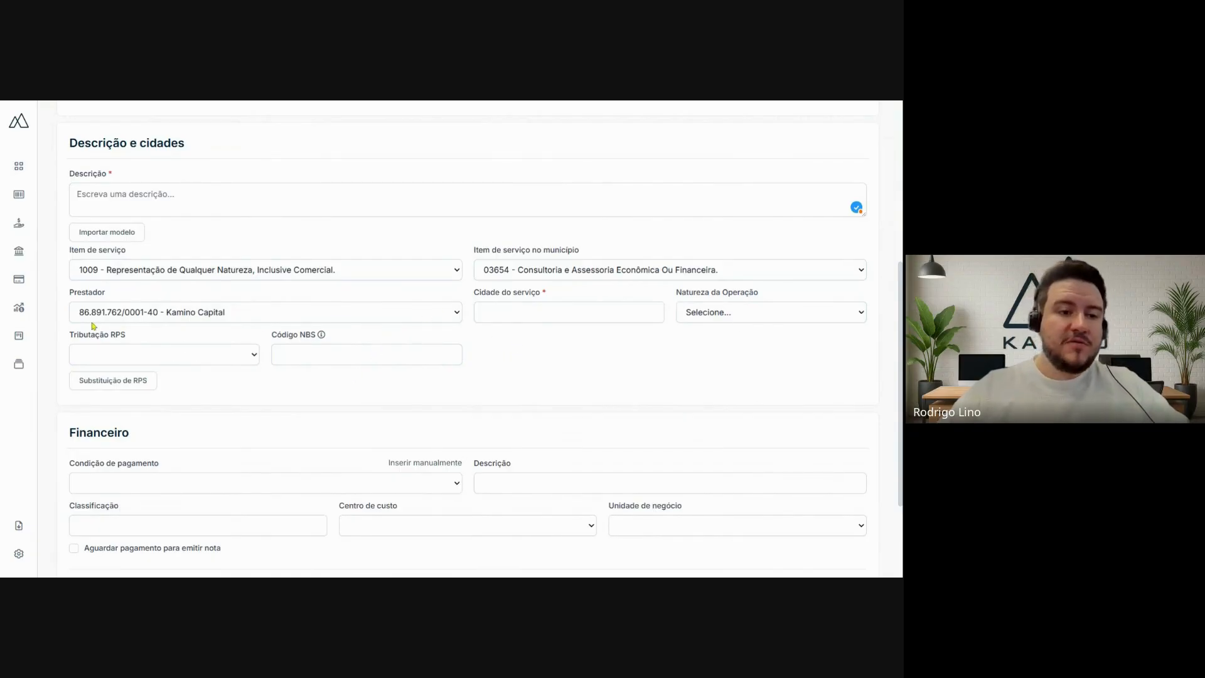
- Switch the invoice's Prestador to Kamino Câmbio
left_click(223, 314)
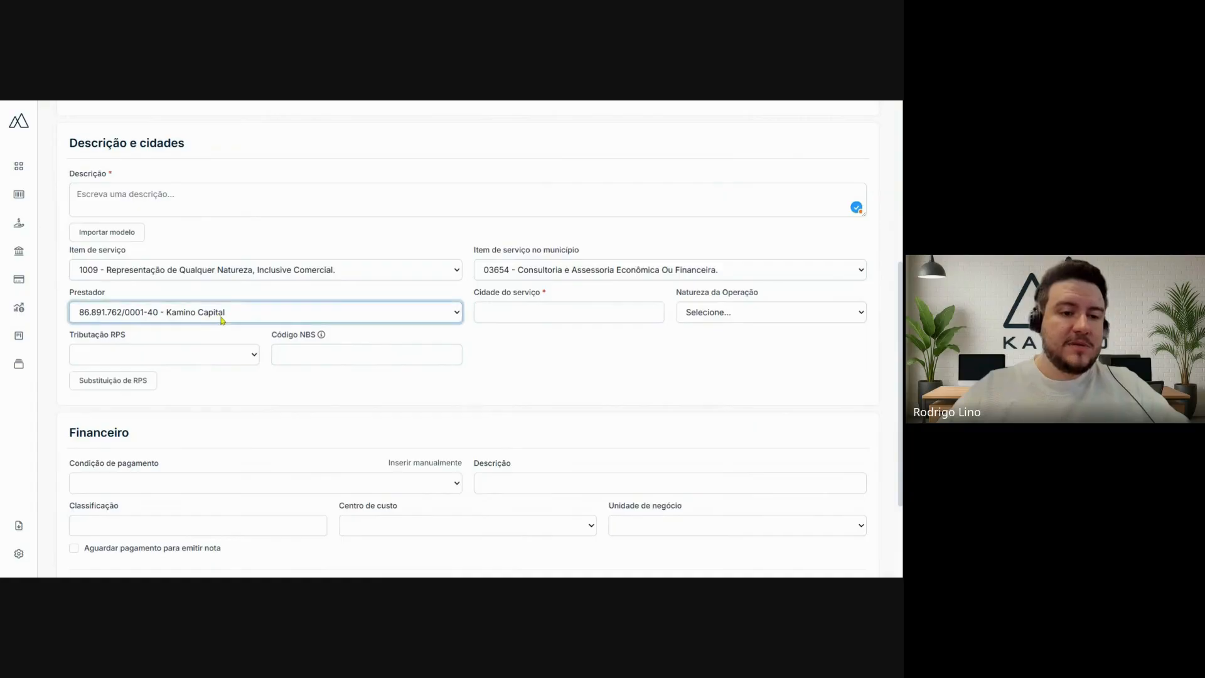
left_click(178, 336)
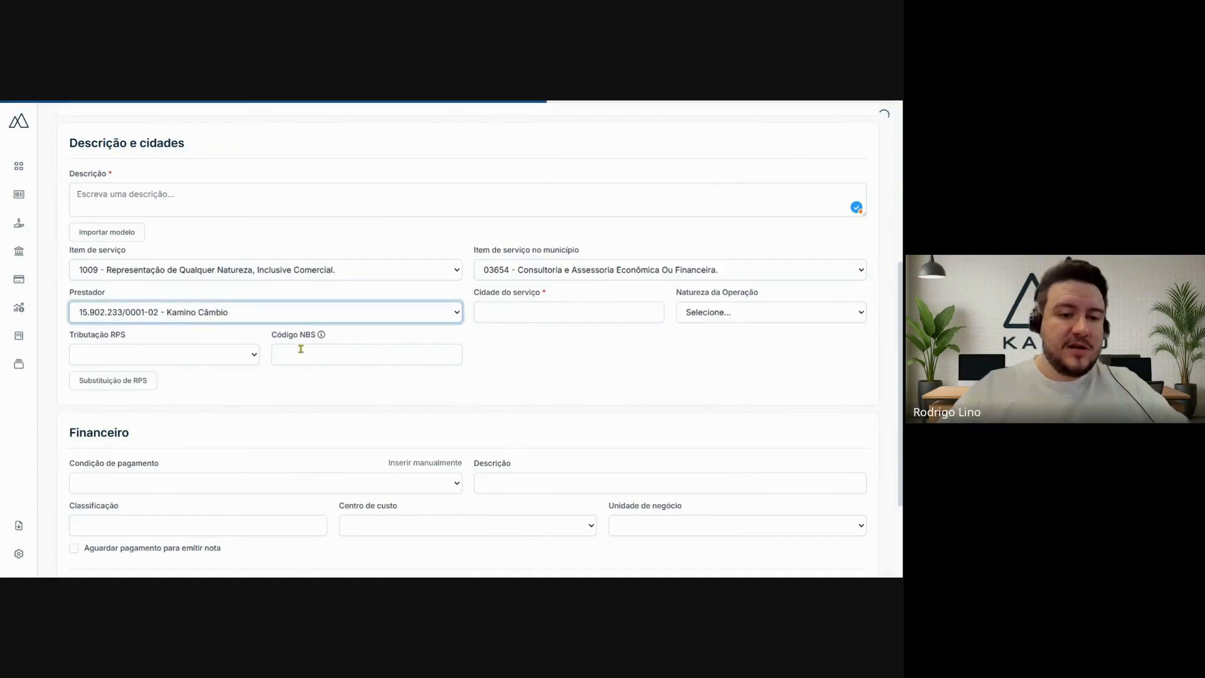
left_click(536, 366)
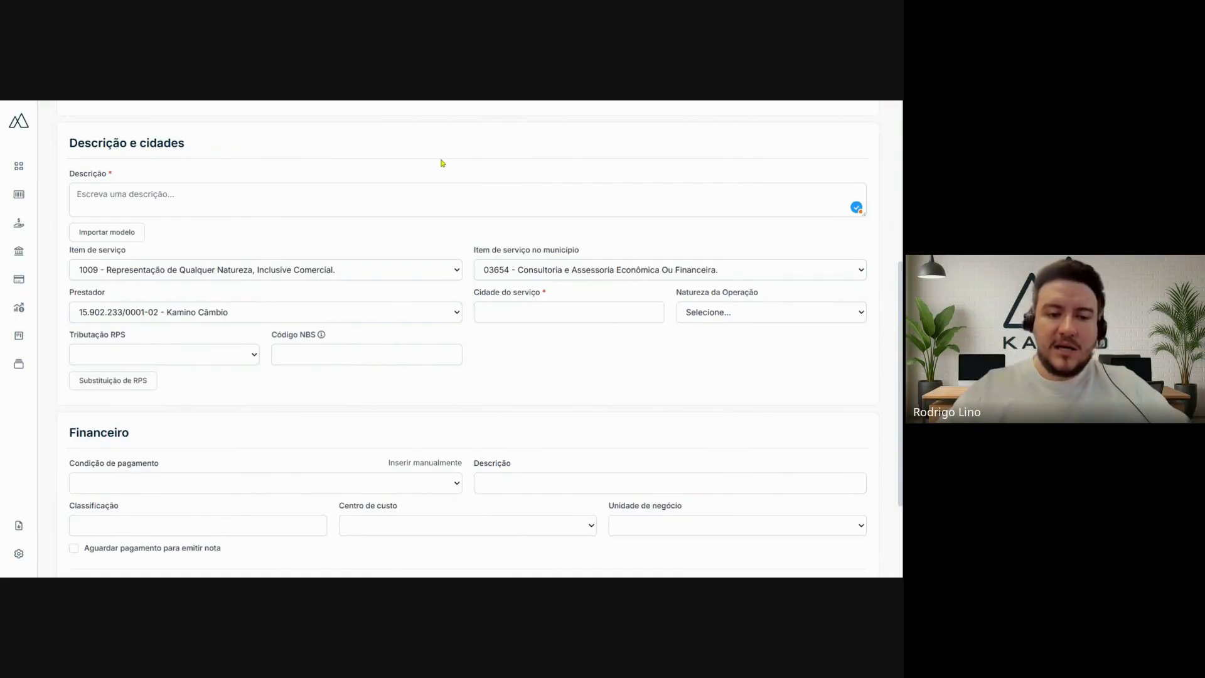
- In the Financeiro section, set the payment condition to 10 Dias (Ou Dia Útil Posterior) and the description to "Teste Kamino"
scroll(423, 172, "down", 2)
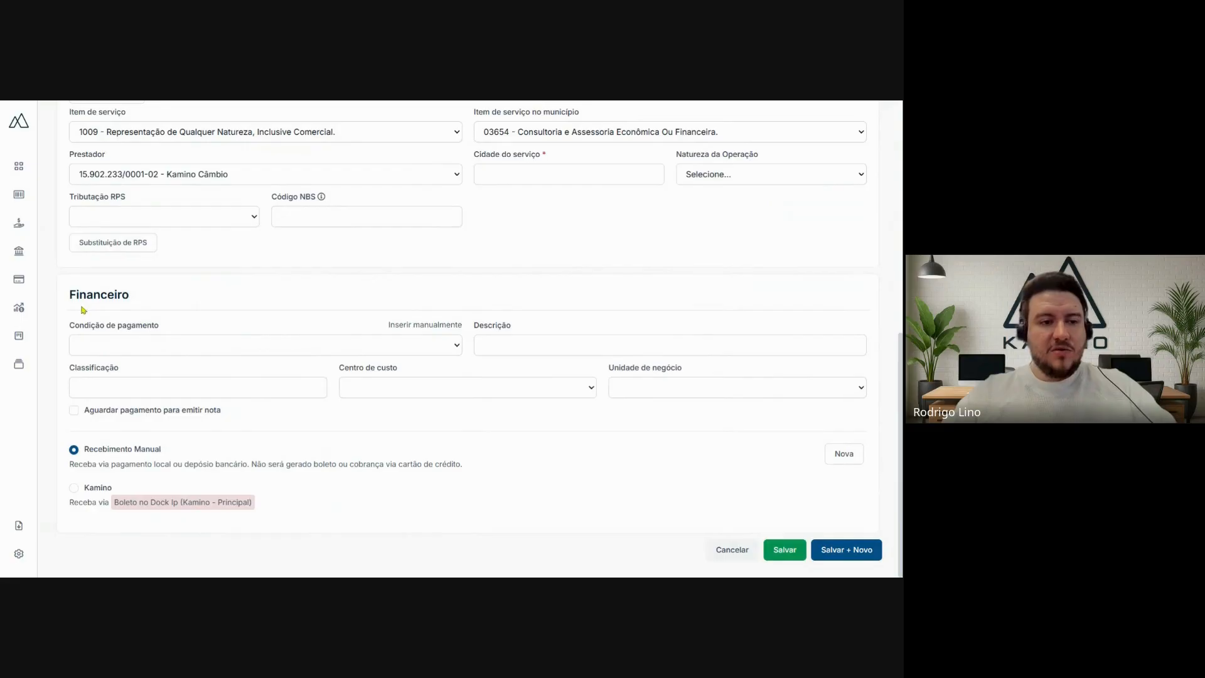
scroll(89, 251, "up", 7)
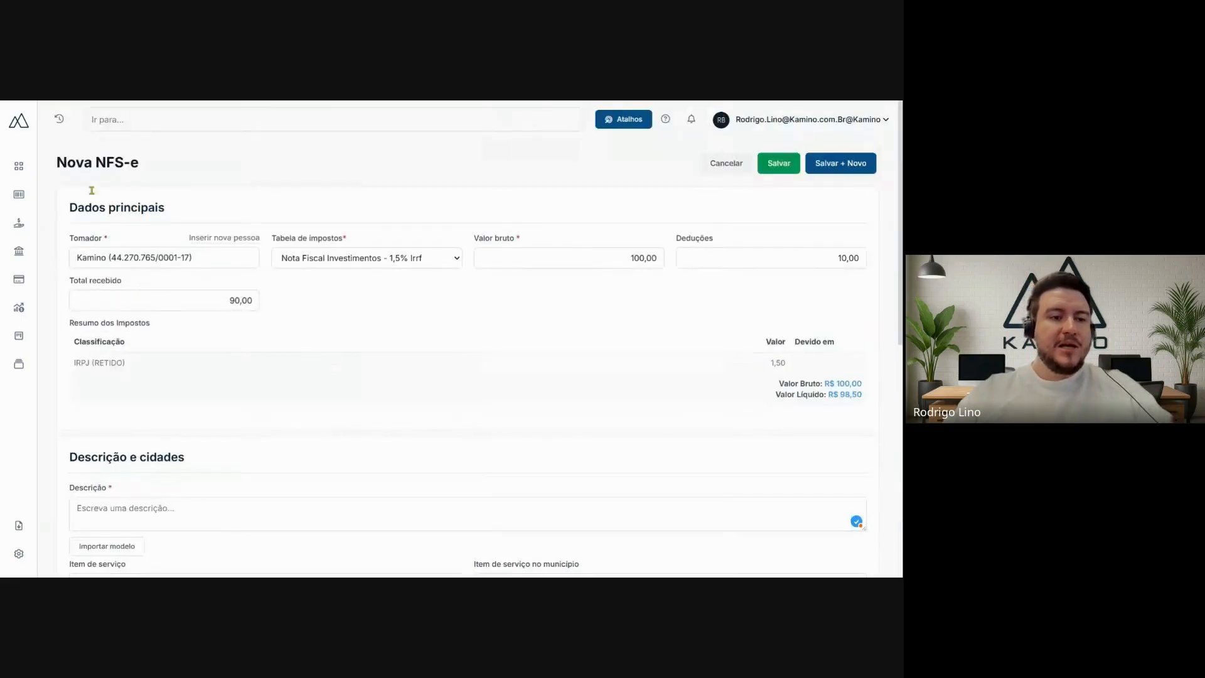
scroll(448, 168, "down", 7)
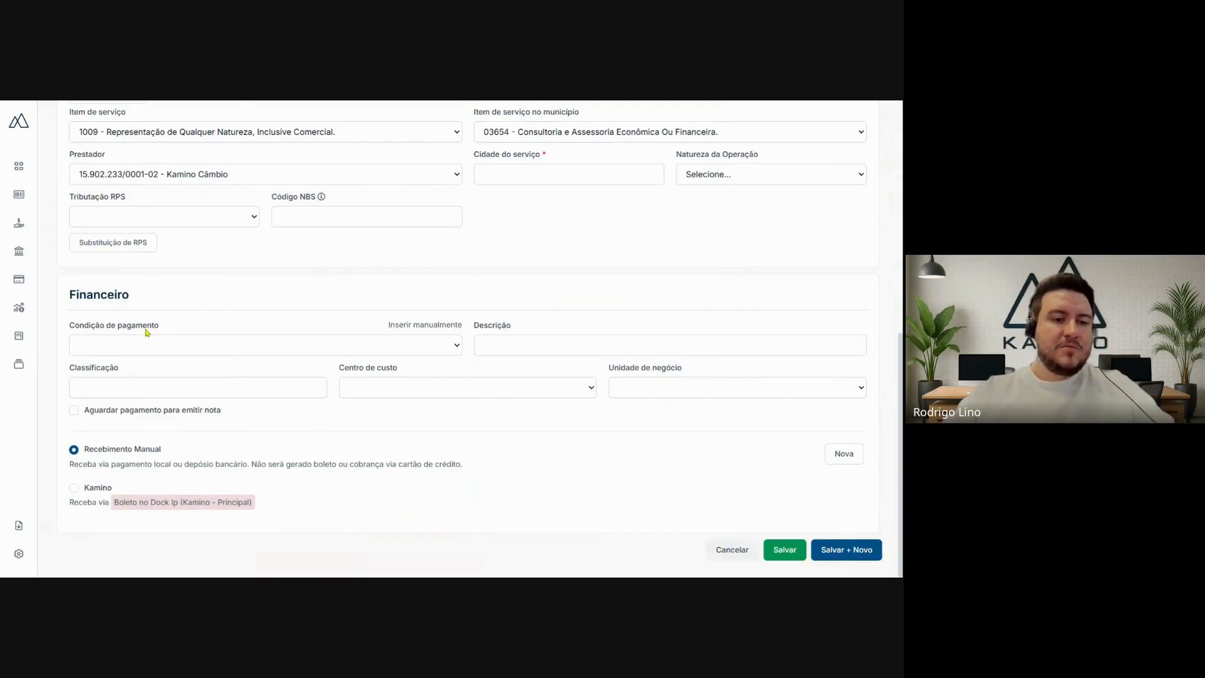
left_click(213, 345)
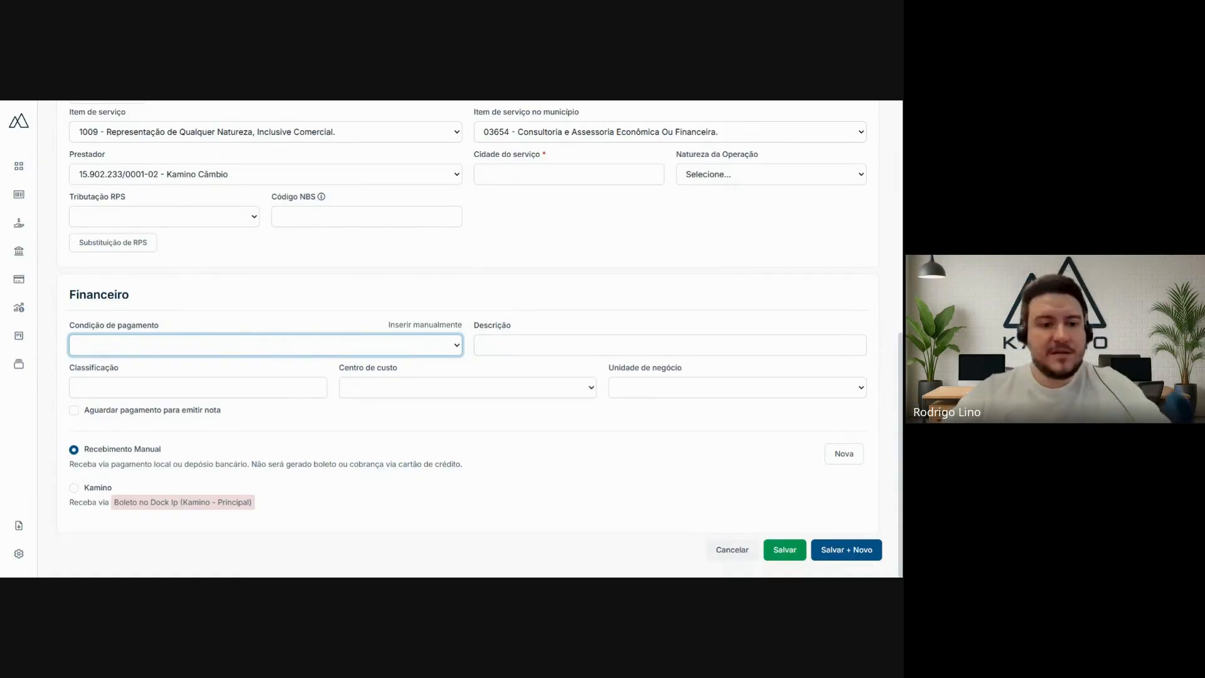
left_click(286, 363)
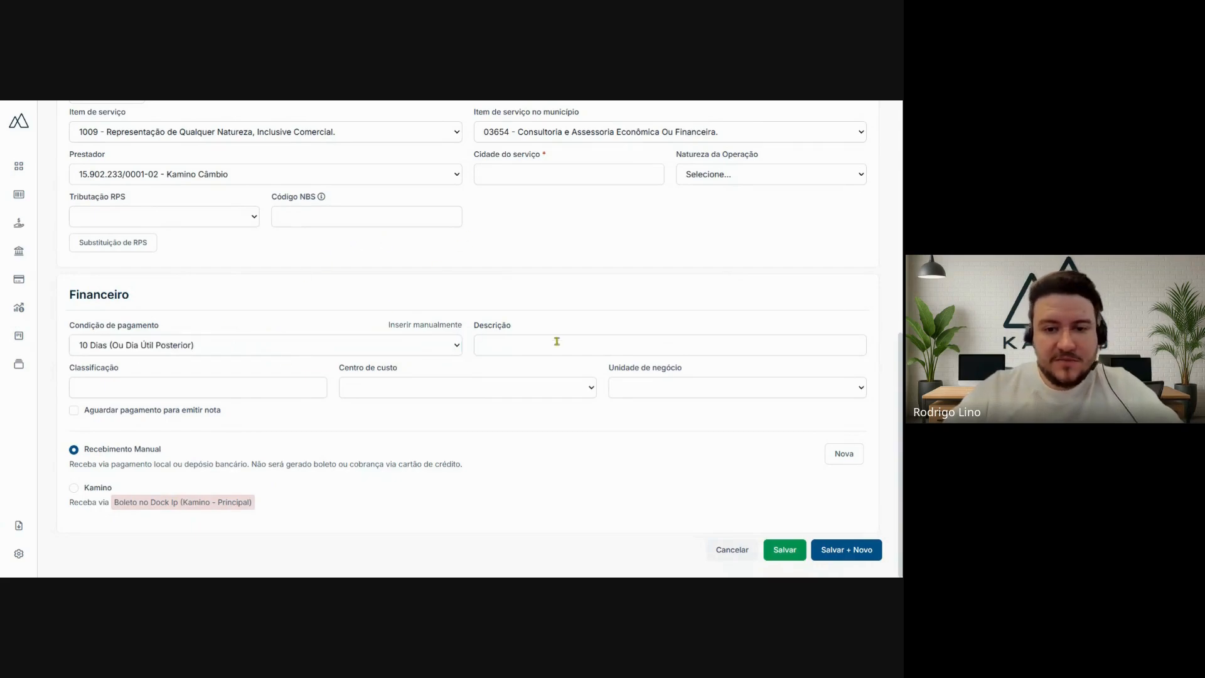
left_click(556, 345)
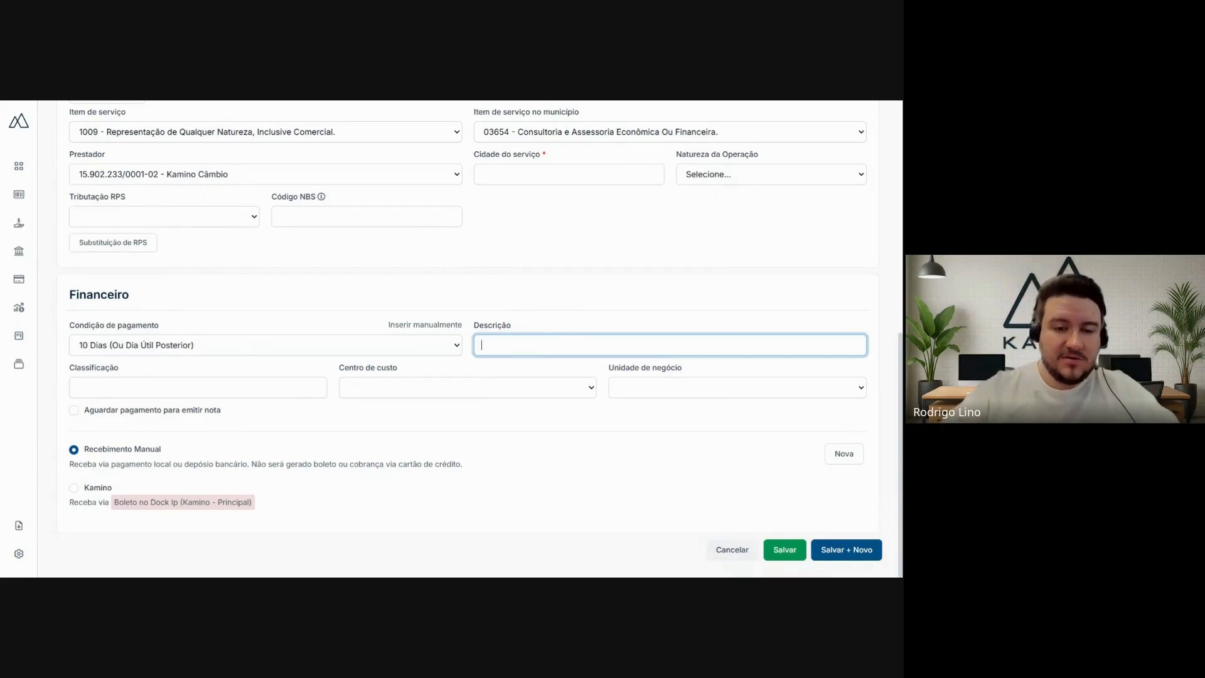
type("Teste")
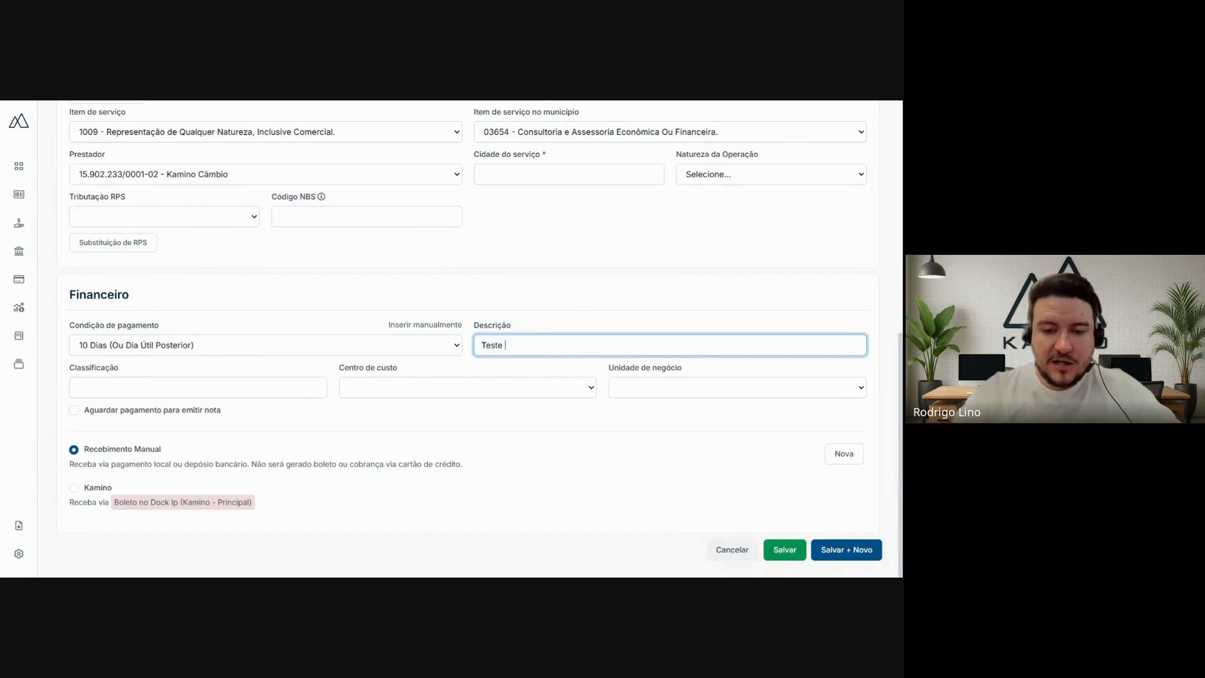
type(" Kamino")
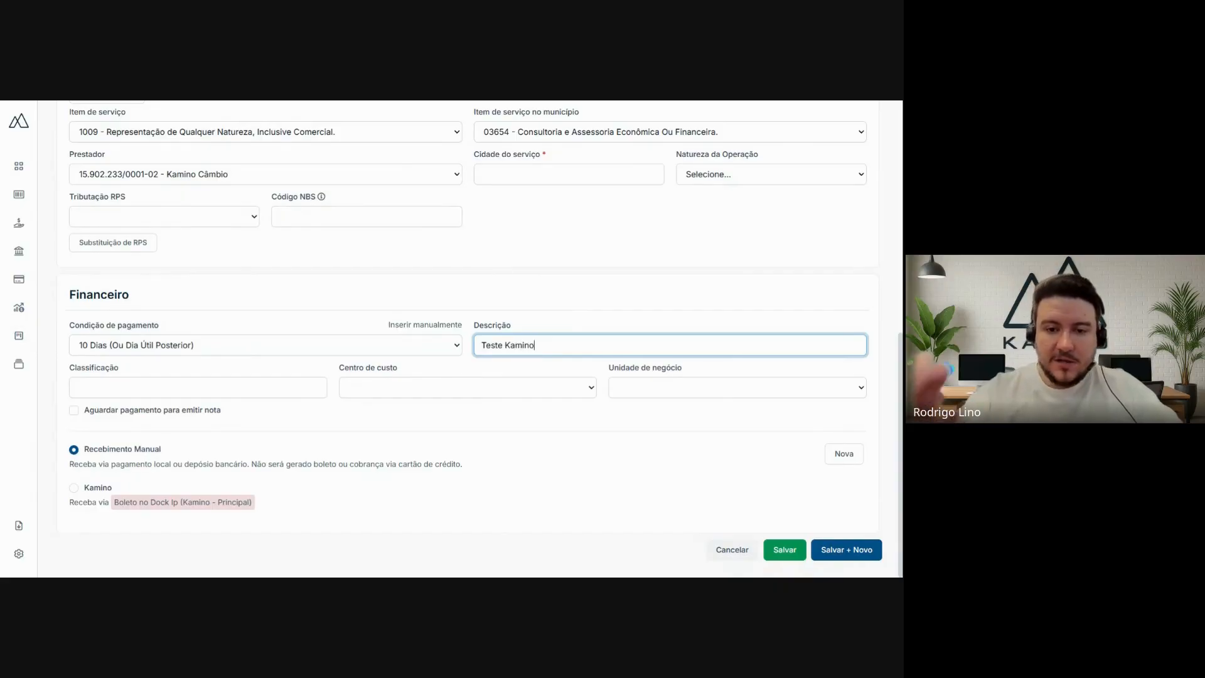
- Set the invoice's financial classification to Receita de Renda Variável
left_click(194, 386)
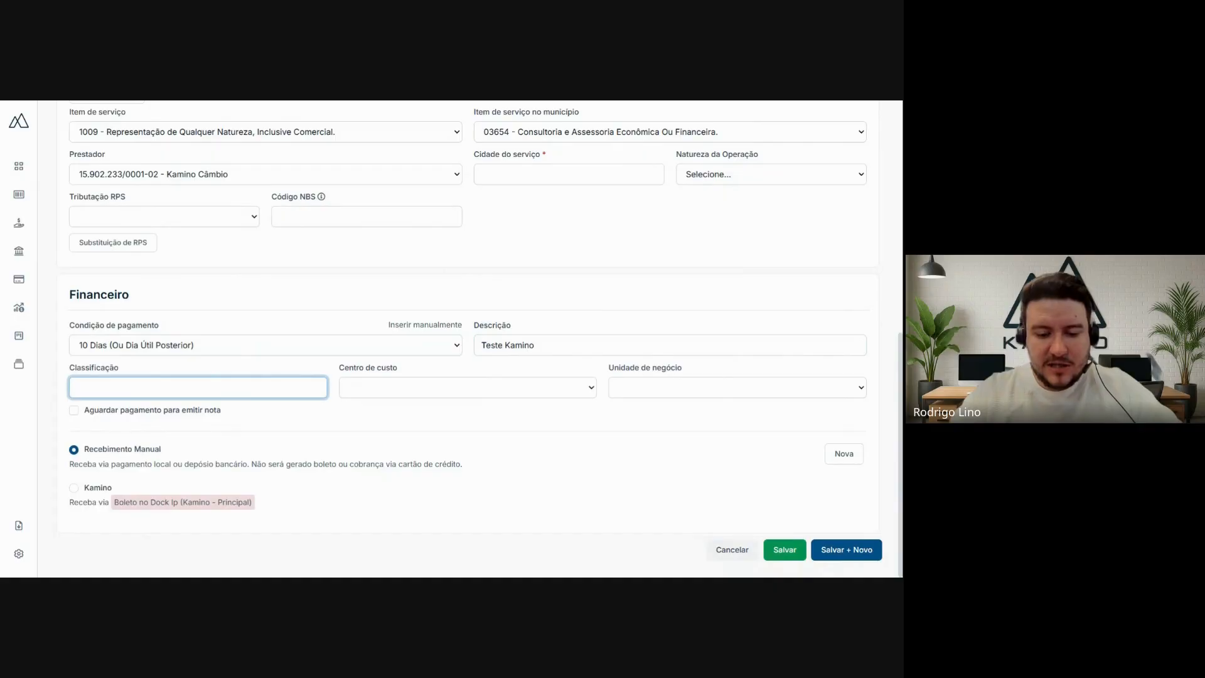
type("av")
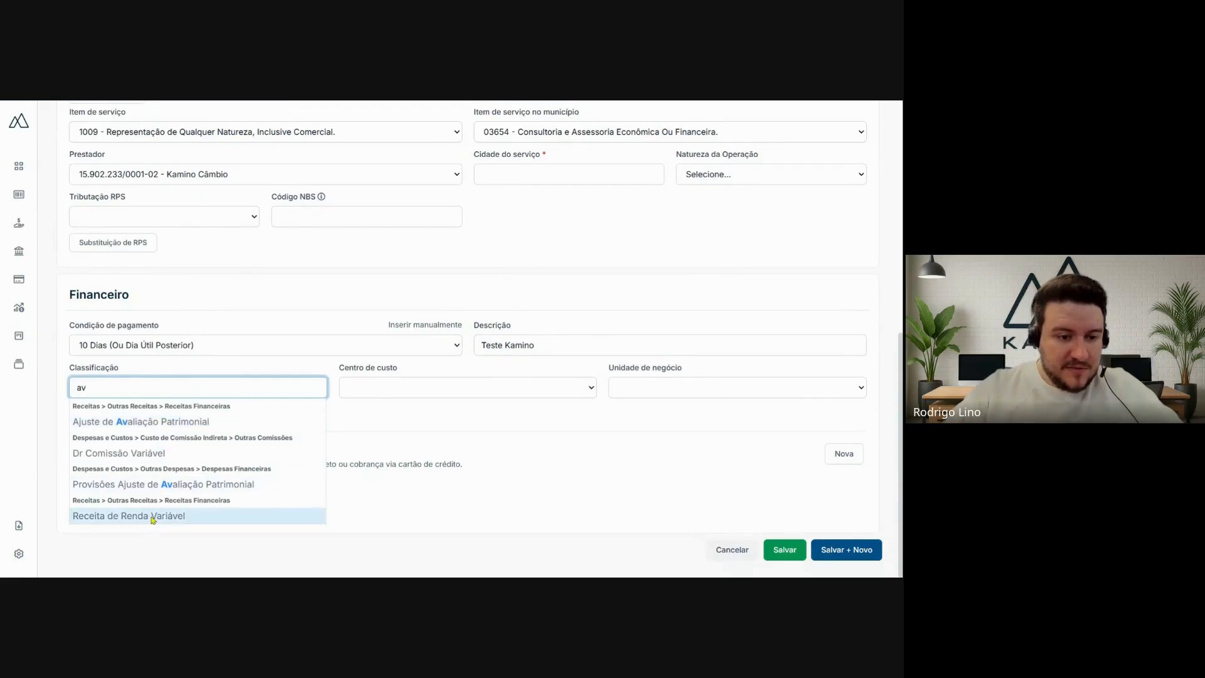
left_click(165, 515)
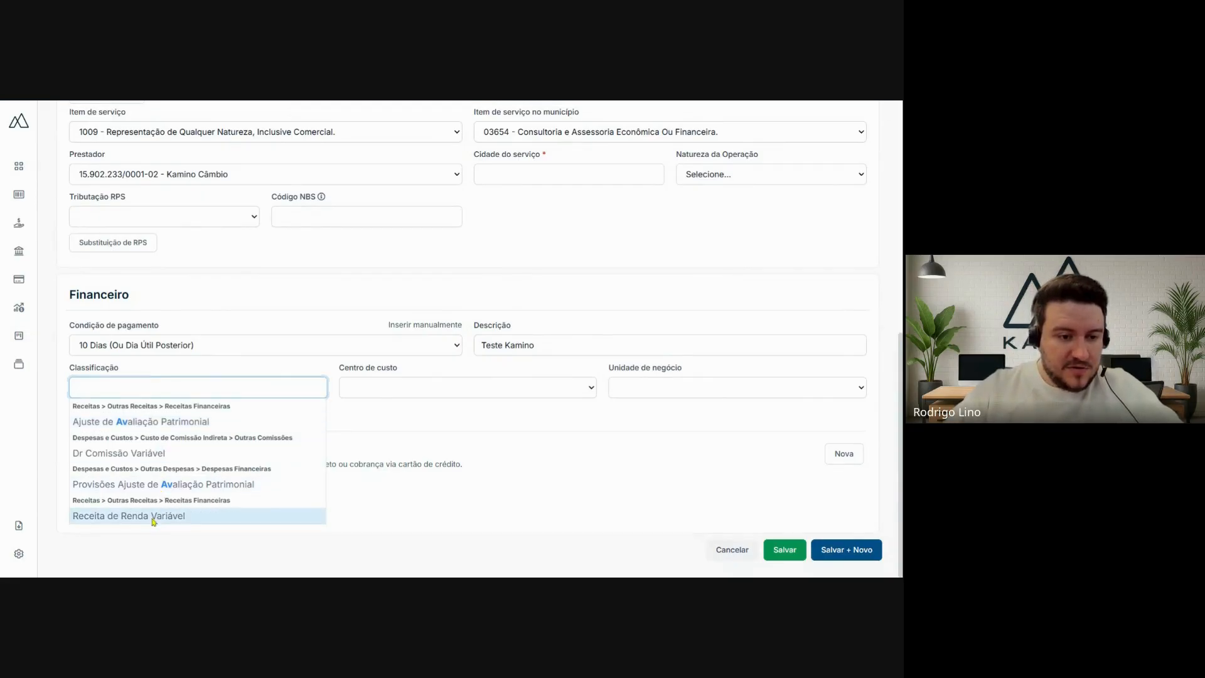
- Set the invoice's cost center to Administrativo and its business unit to Filial 1
left_click(397, 389)
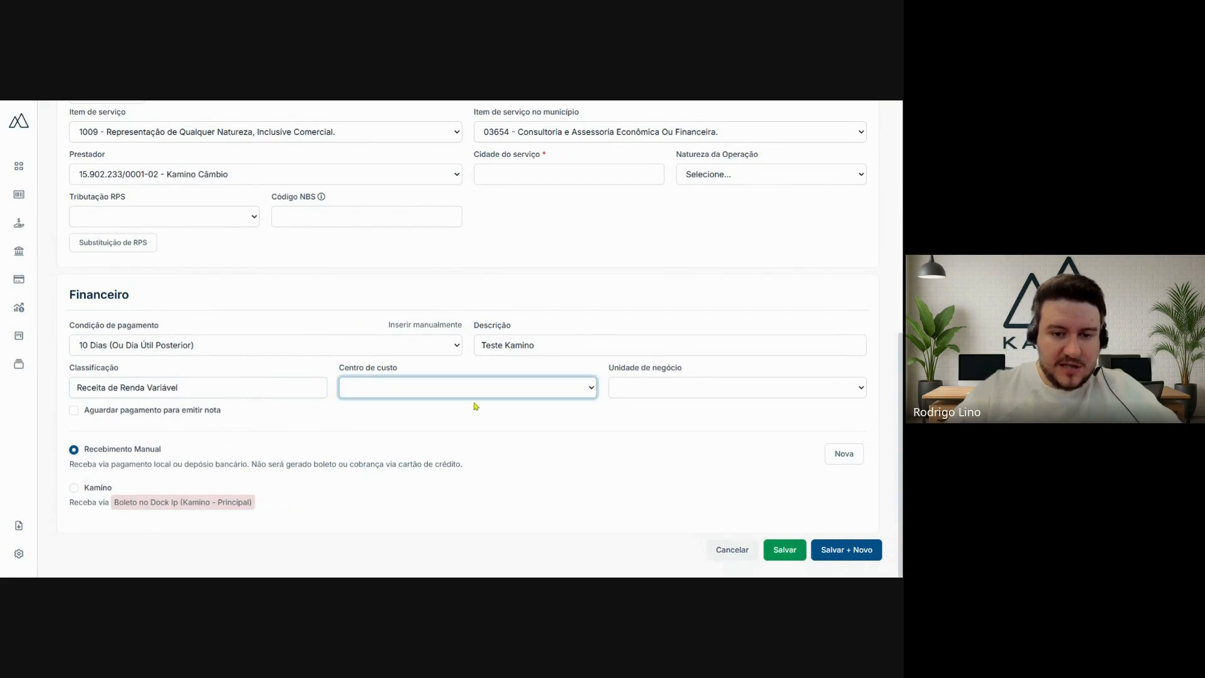
left_click(431, 386)
left_click(702, 280)
left_click(779, 395)
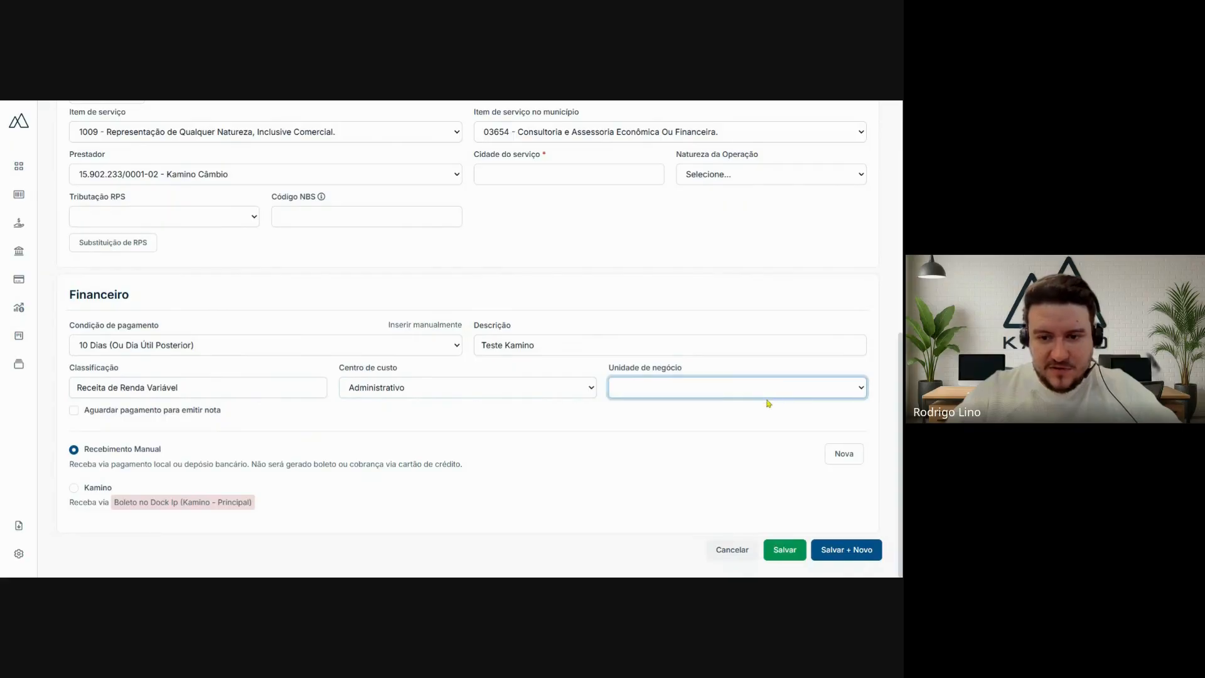
left_click(674, 439)
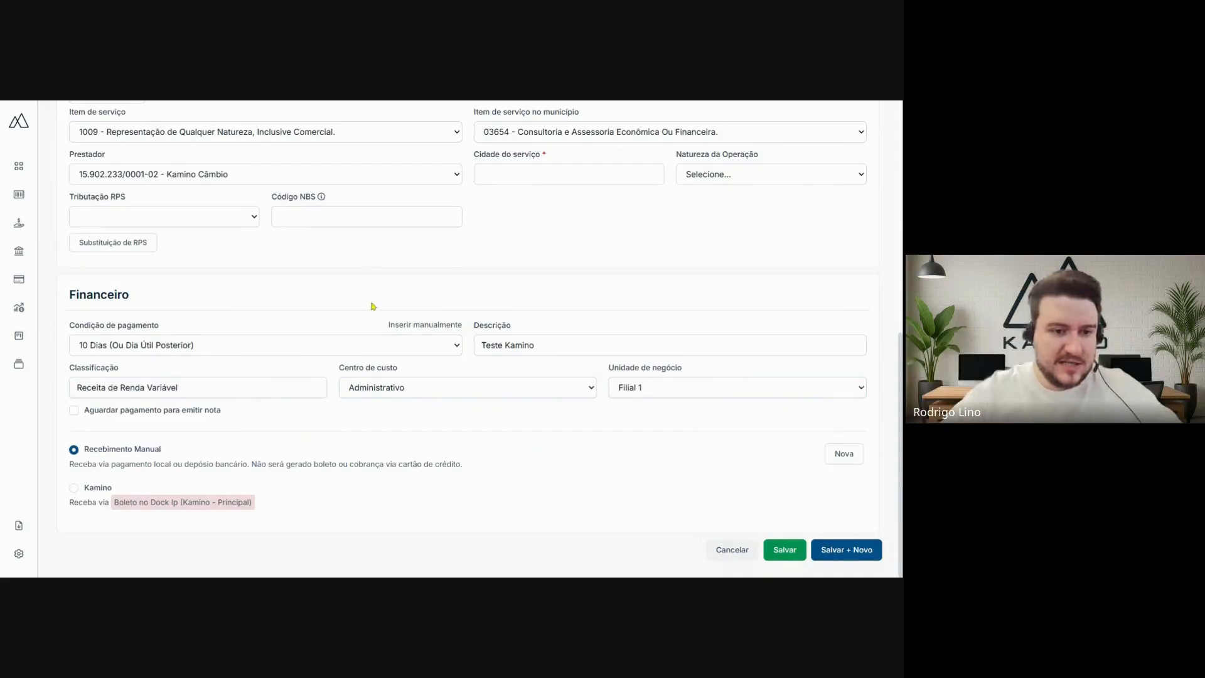
- Try out the Aguardar pagamento para emitir nota option, turning it on and back off
left_click(73, 416)
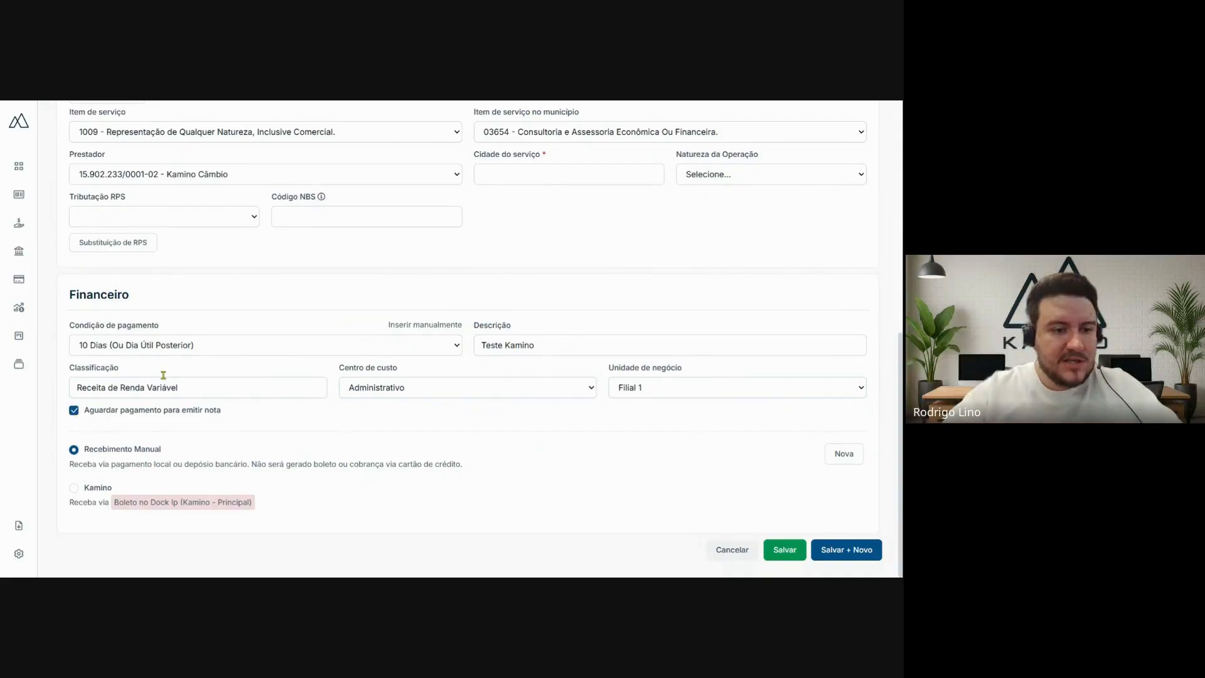
left_click(72, 416)
left_click_drag(95, 414, 214, 415)
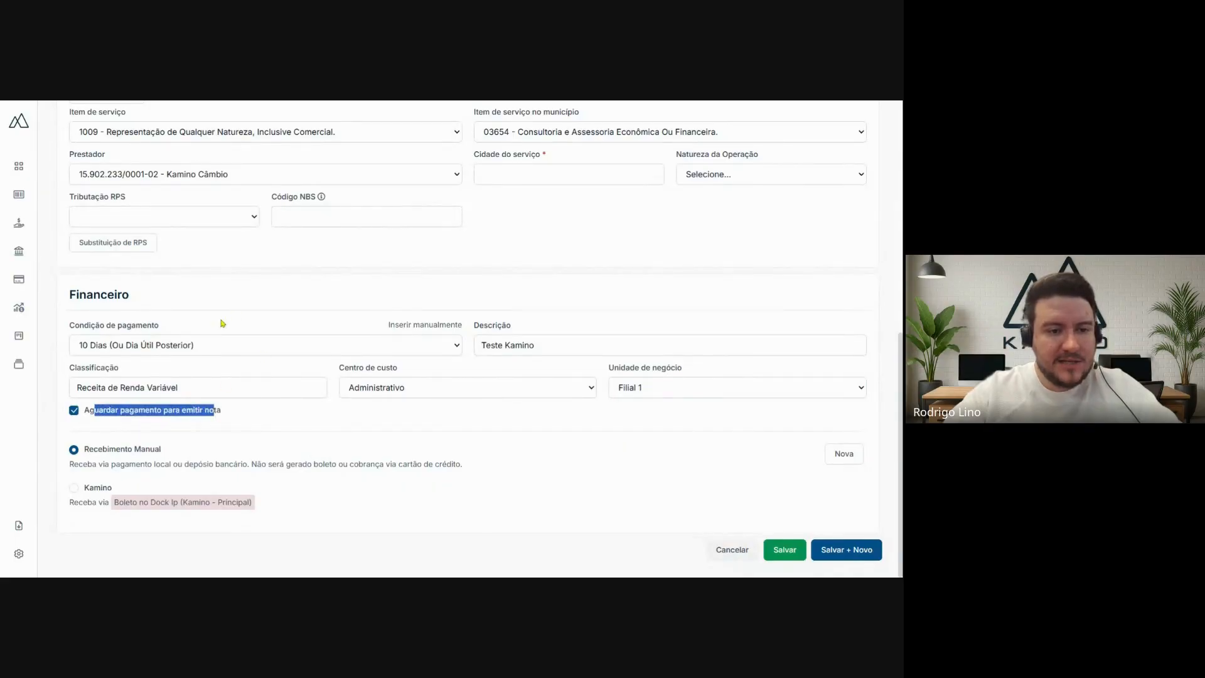
left_click(75, 414)
left_click(307, 290)
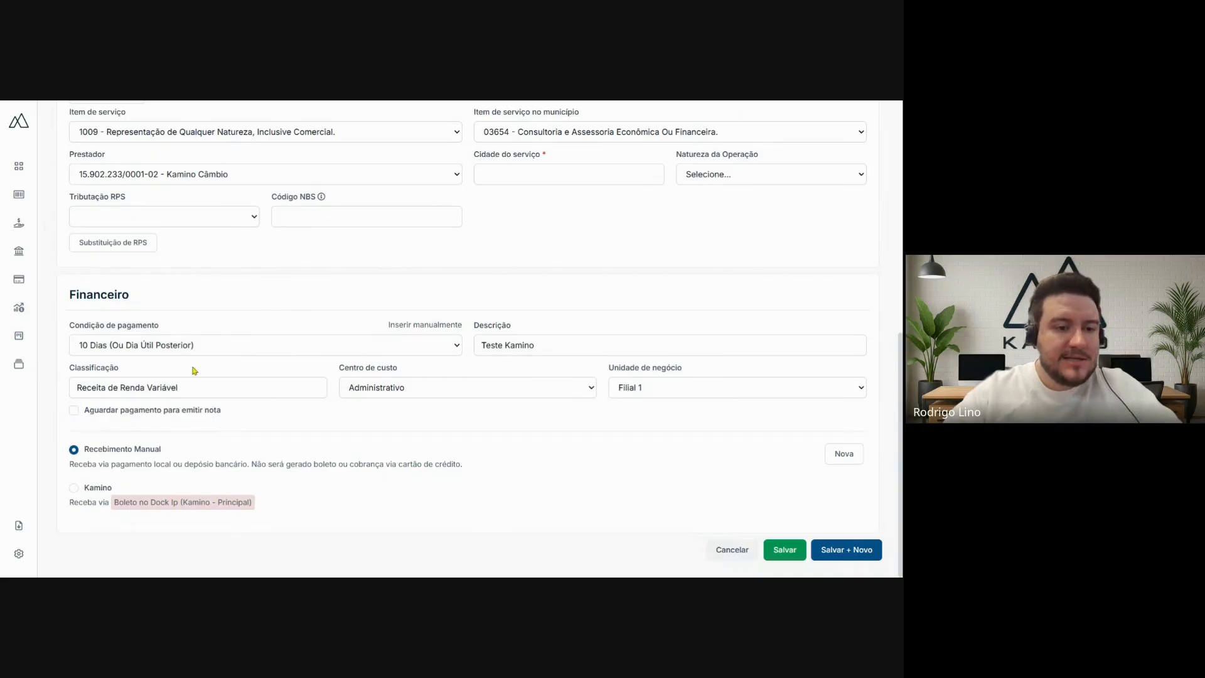
left_click(74, 412)
left_click(75, 413)
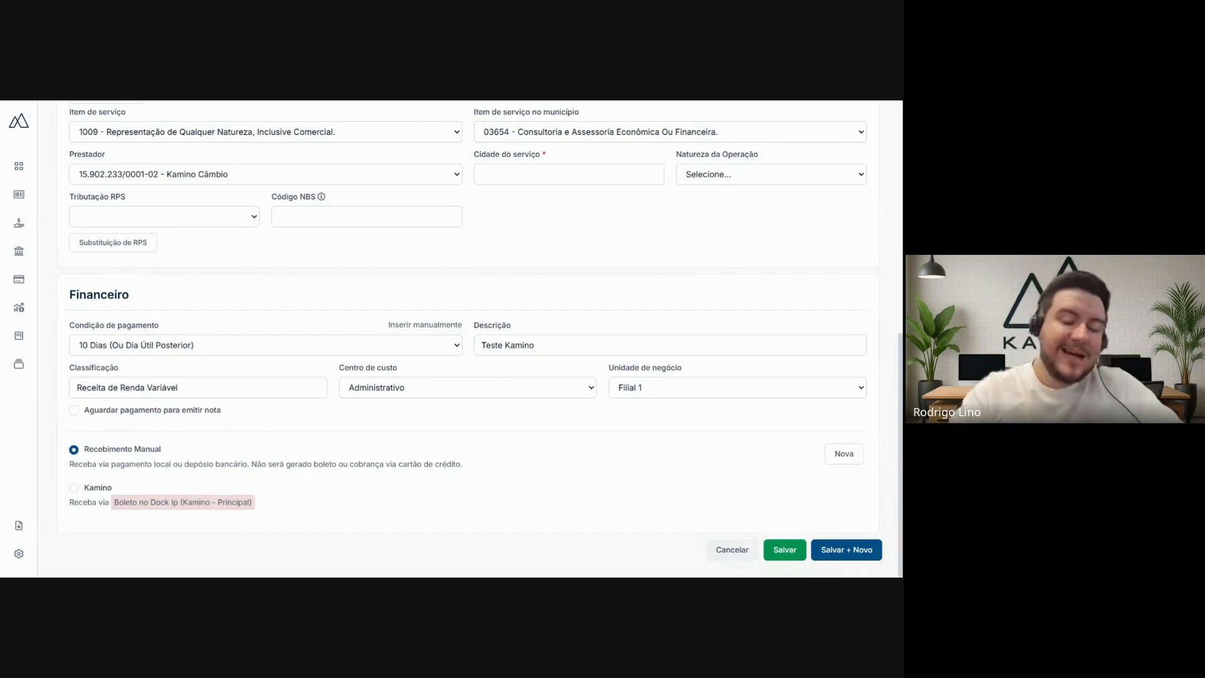
- Examine the Recebimento Manual option and review the whole invoice form, from Dados principais to the Financeiro section
scroll(421, 326, "up", 2)
scroll(341, 396, "up", 5)
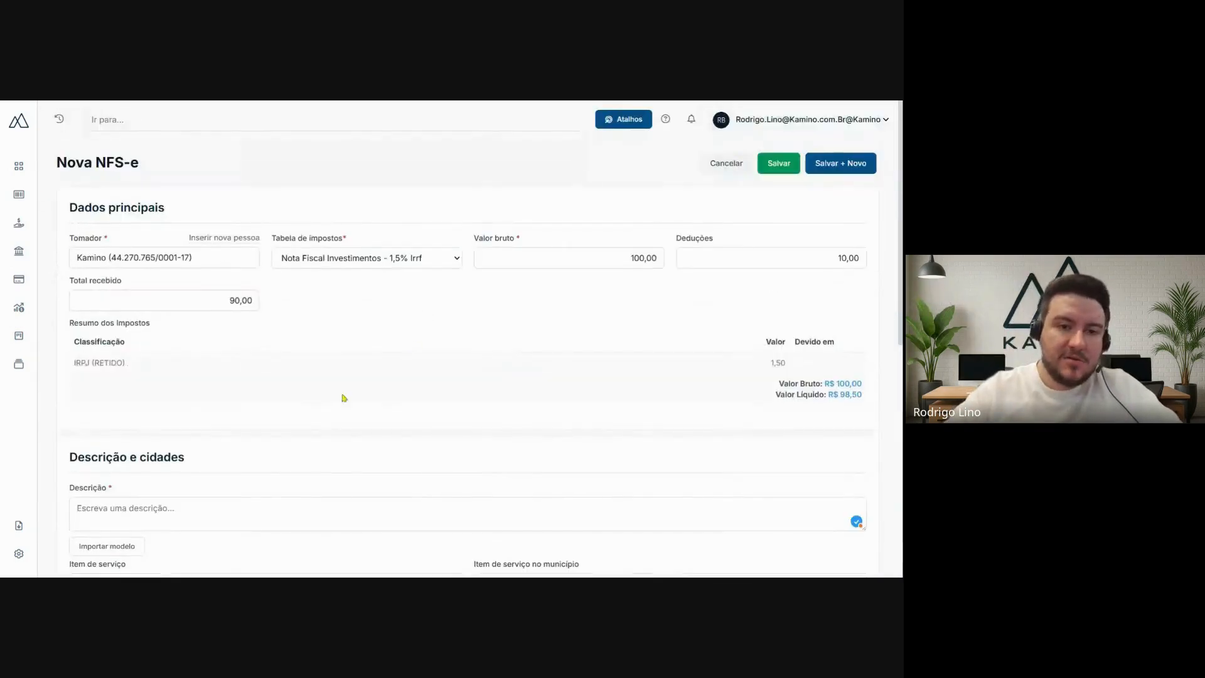
scroll(336, 423, "down", 7)
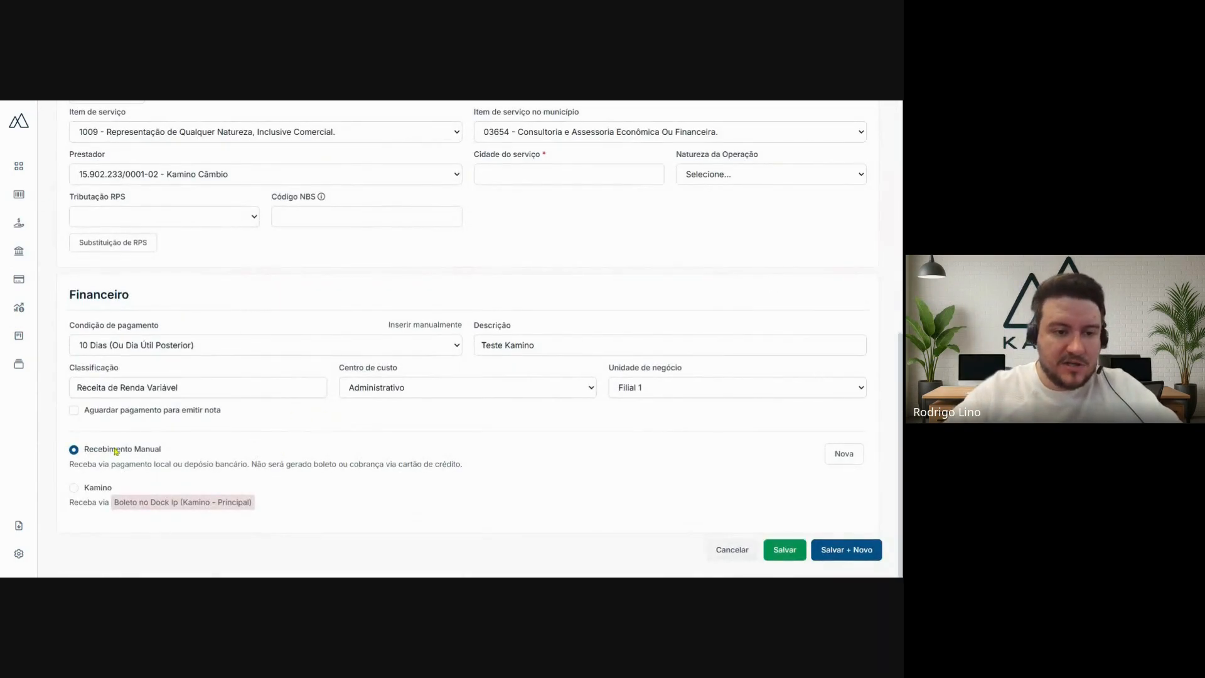
left_click_drag(94, 449, 159, 455)
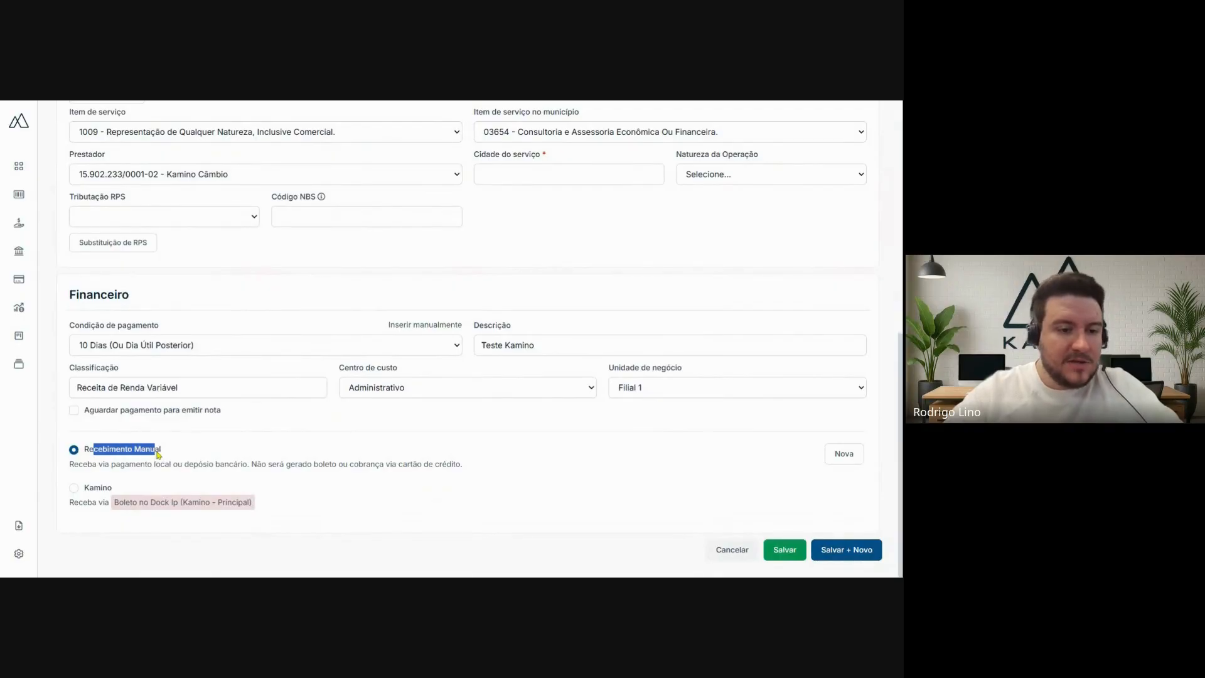
left_click(160, 455)
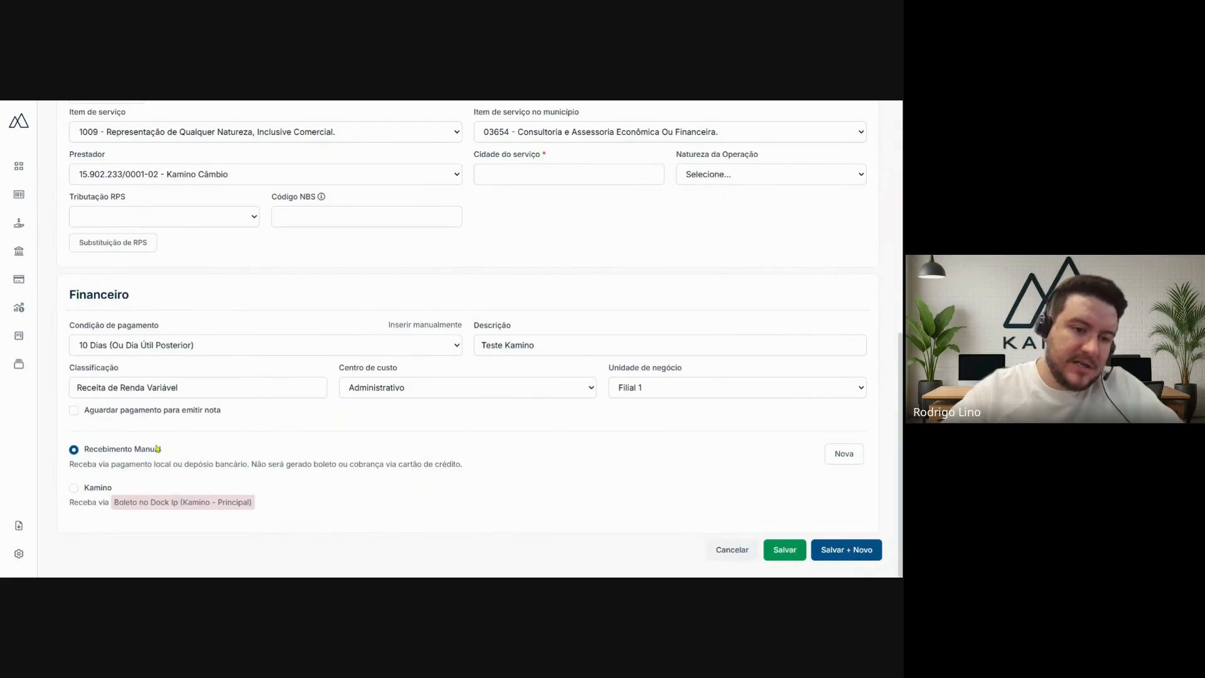
mouse_move(156, 452)
left_mouse_down()
mouse_move(90, 453)
mouse_move(161, 453)
left_mouse_up()
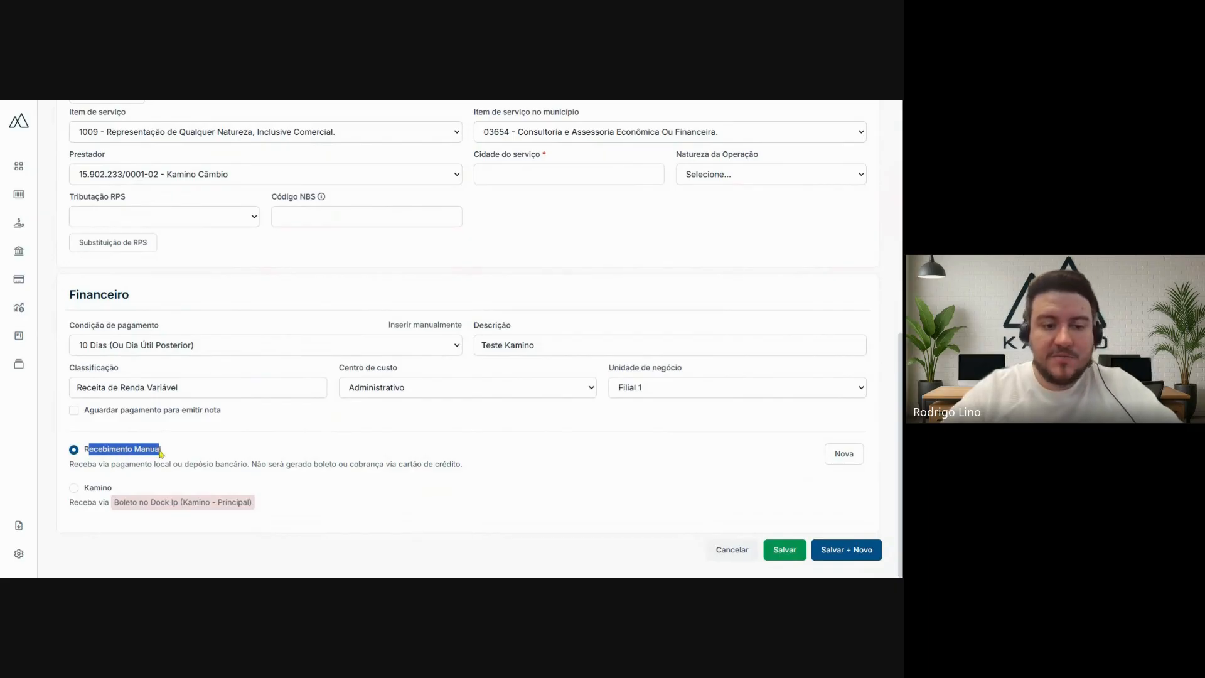
left_click(237, 452)
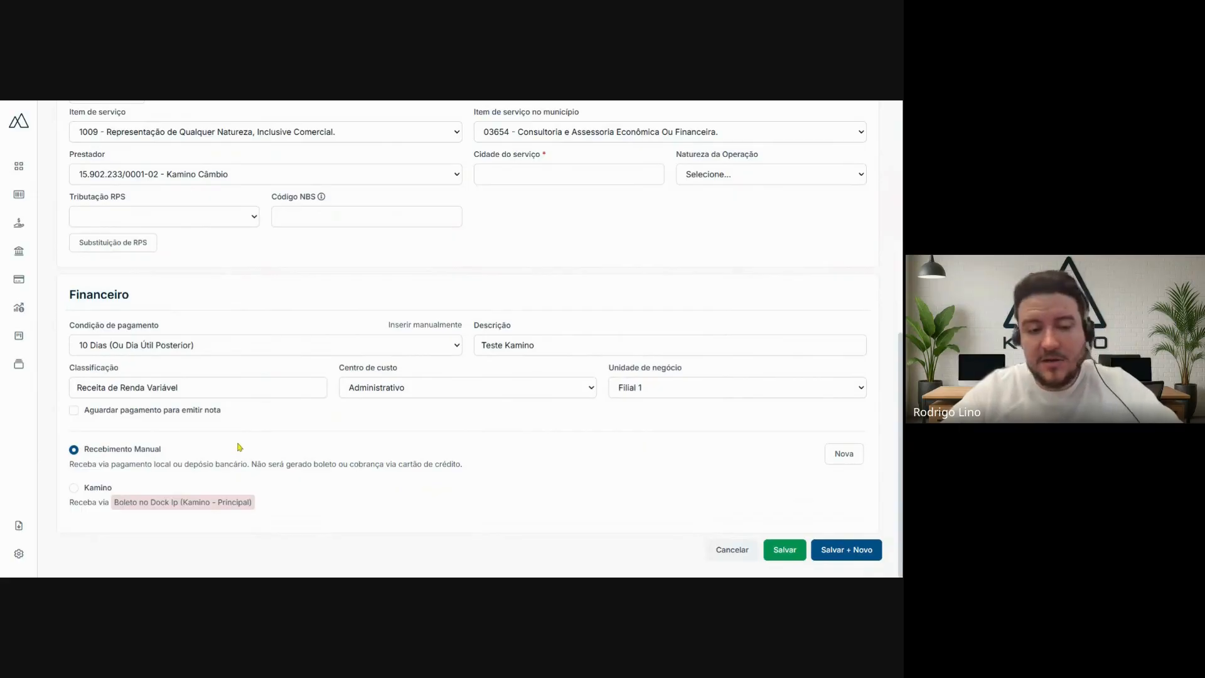
left_click_drag(88, 450, 145, 457)
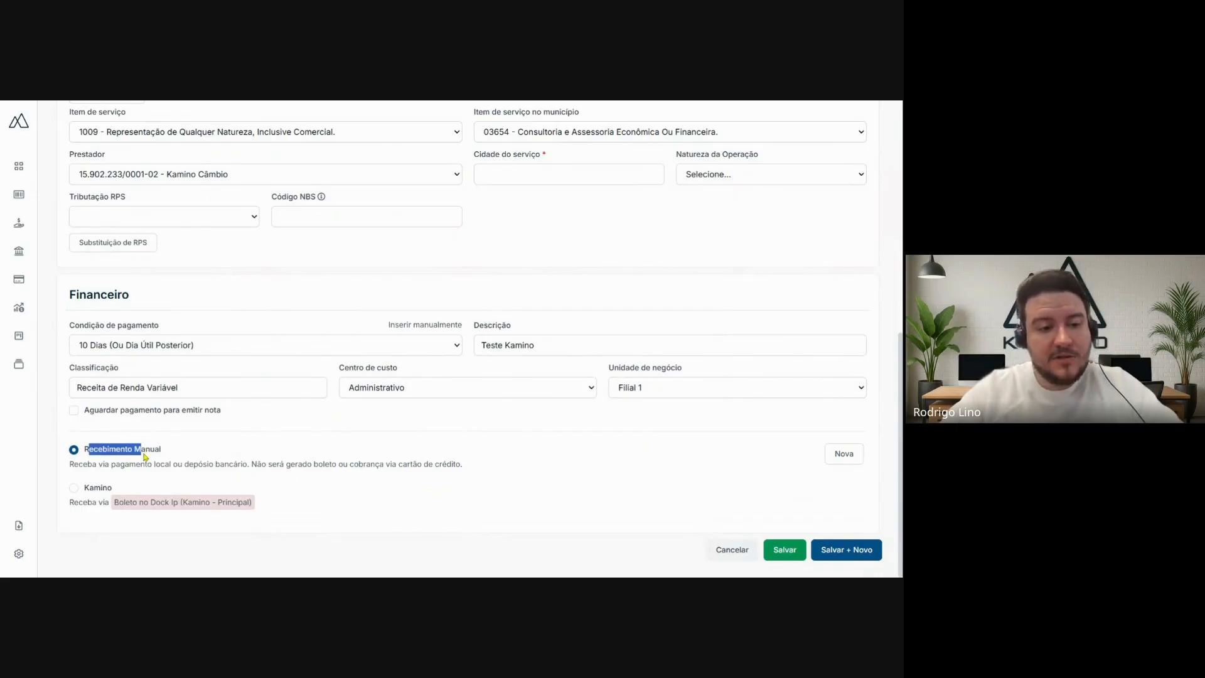
left_click(195, 446)
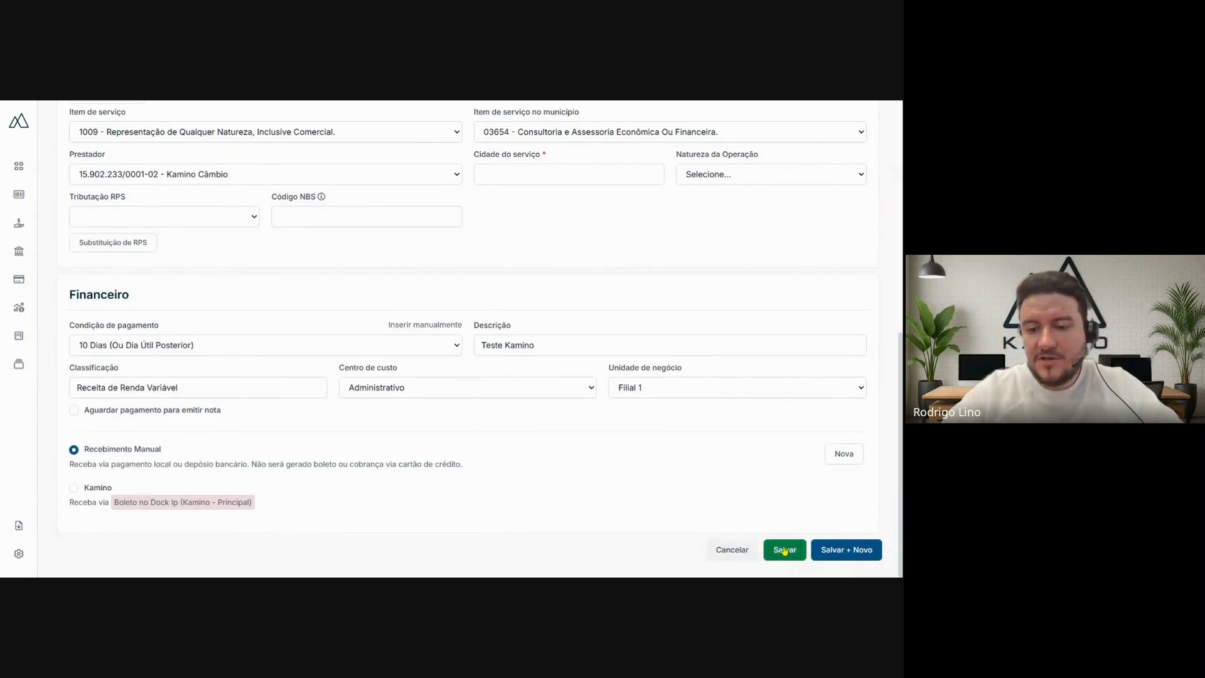
left_click(784, 551)
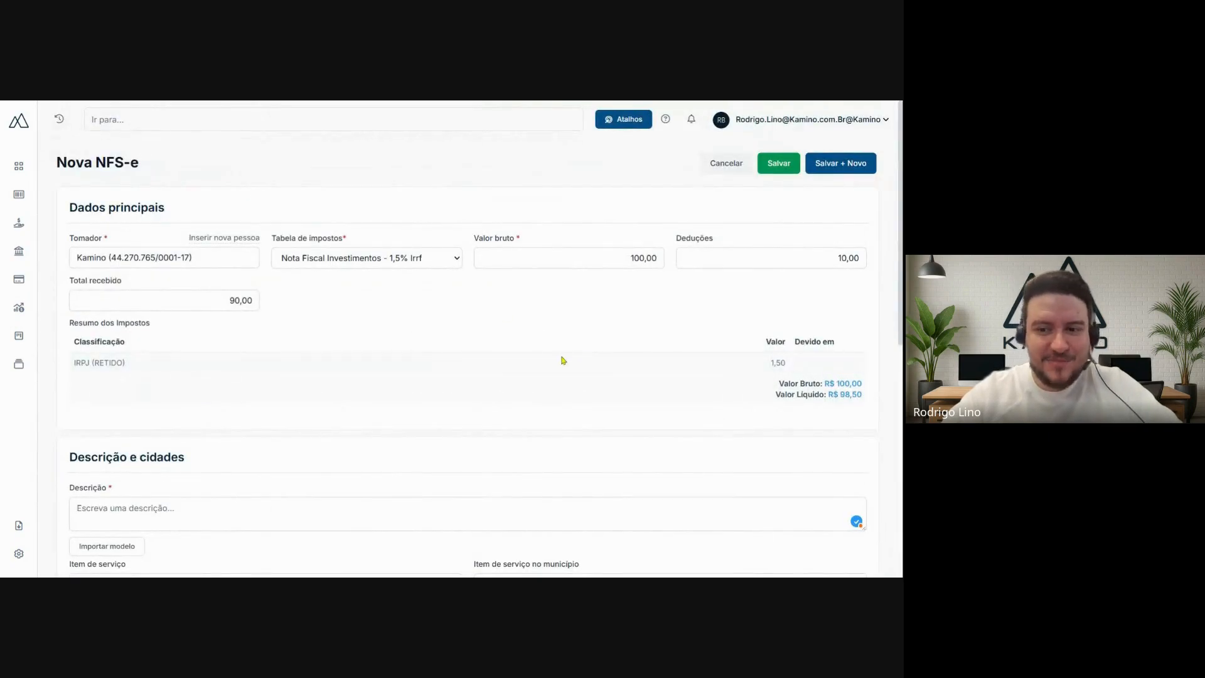
scroll(459, 426, "down", 7)
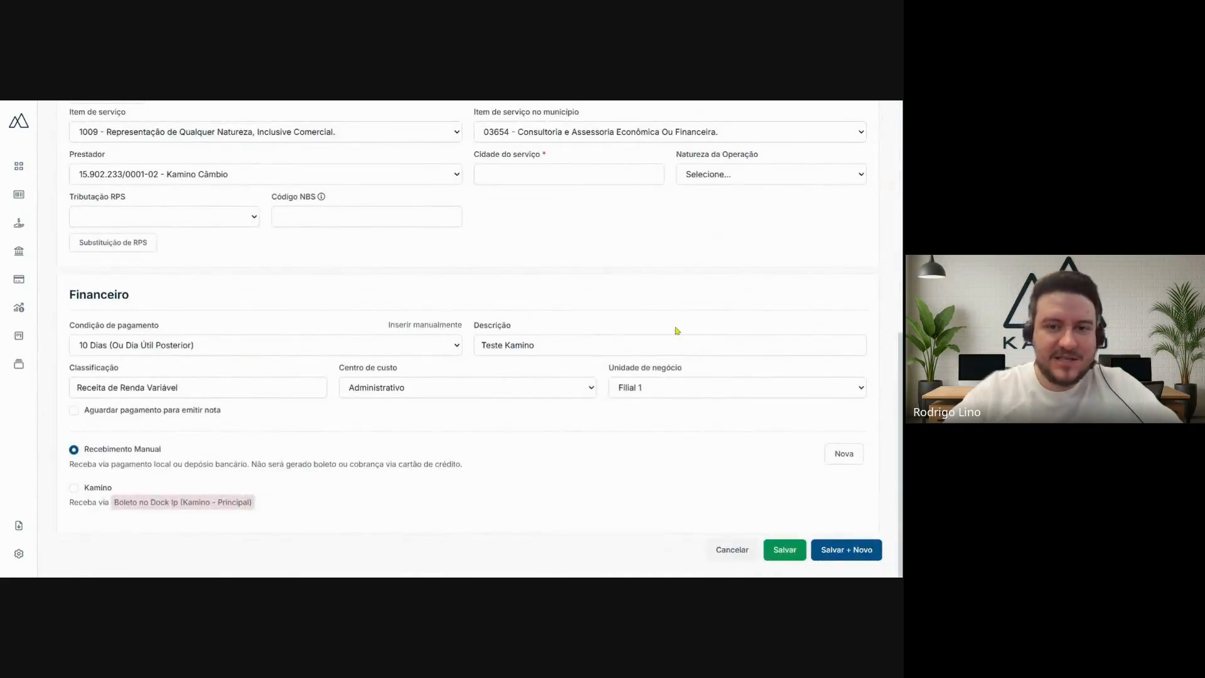
scroll(721, 342, "up", 7)
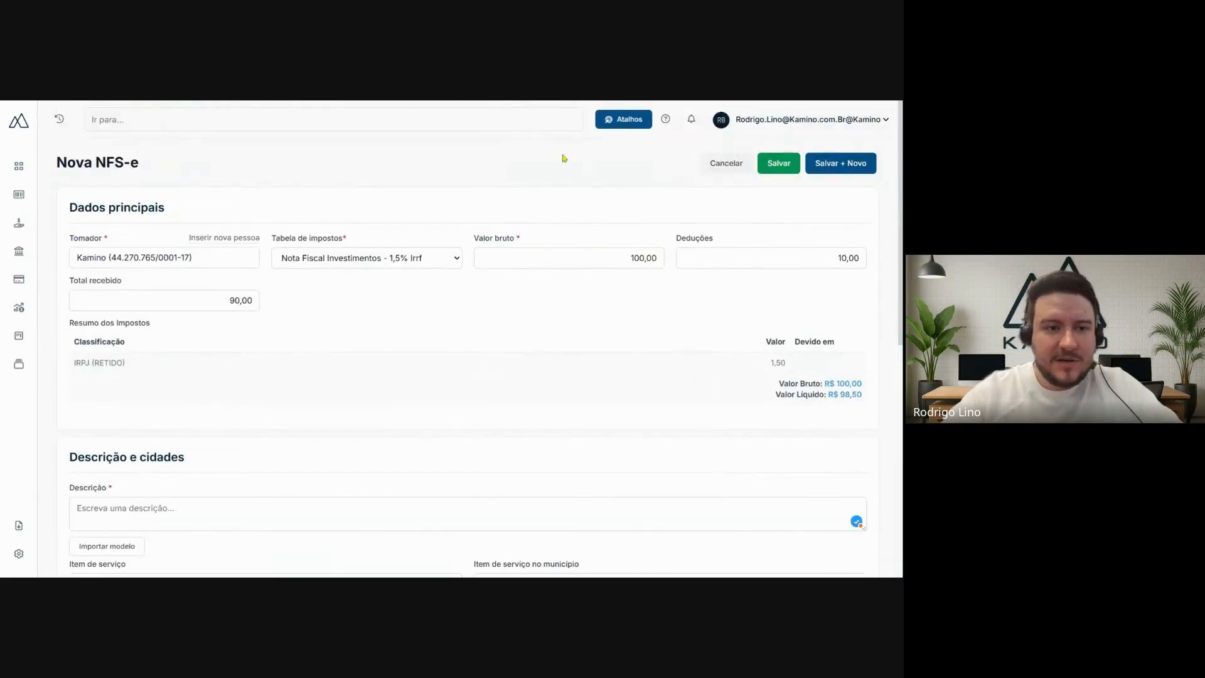
- Open the complete NFS-e listing and search for issued invoices using the preset Emitida filter and start date
left_click(26, 227)
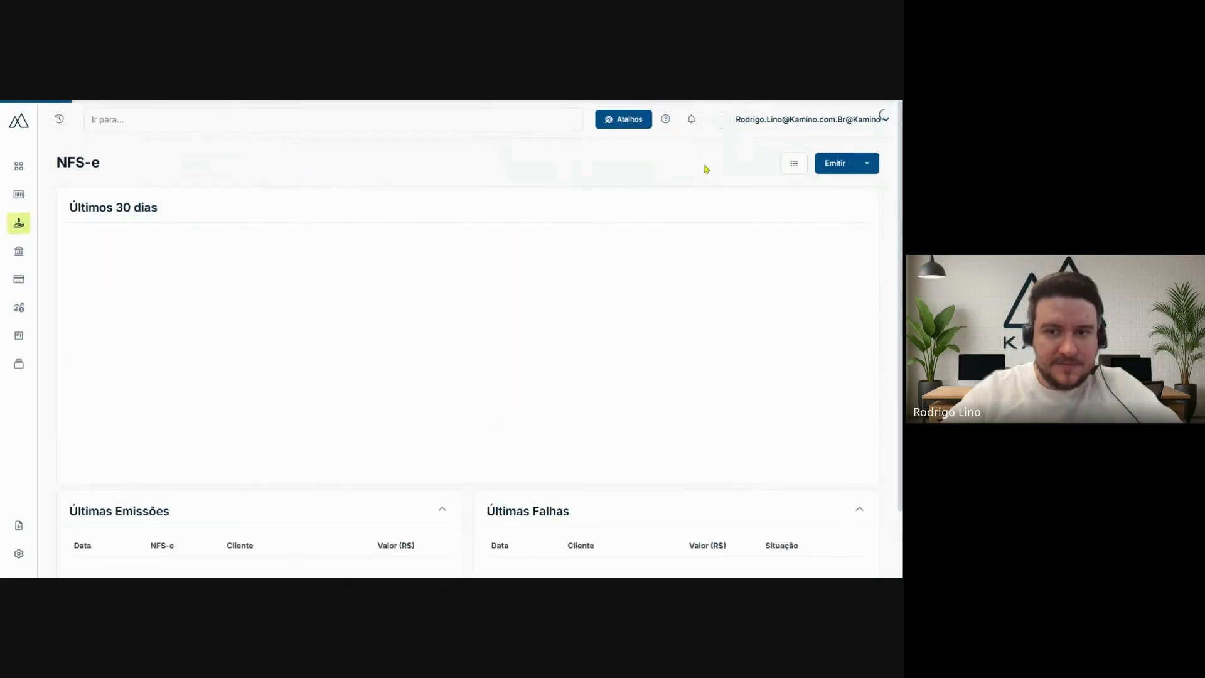
left_click(795, 166)
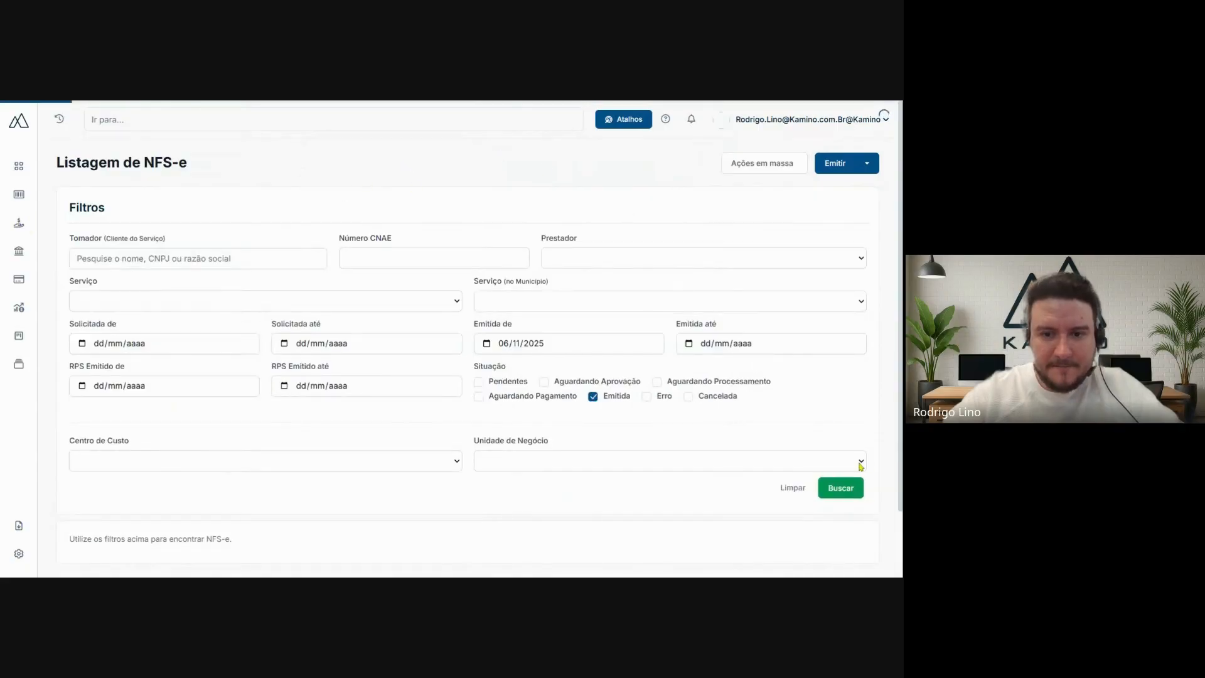
left_click(844, 488)
scroll(545, 236, "down", 1)
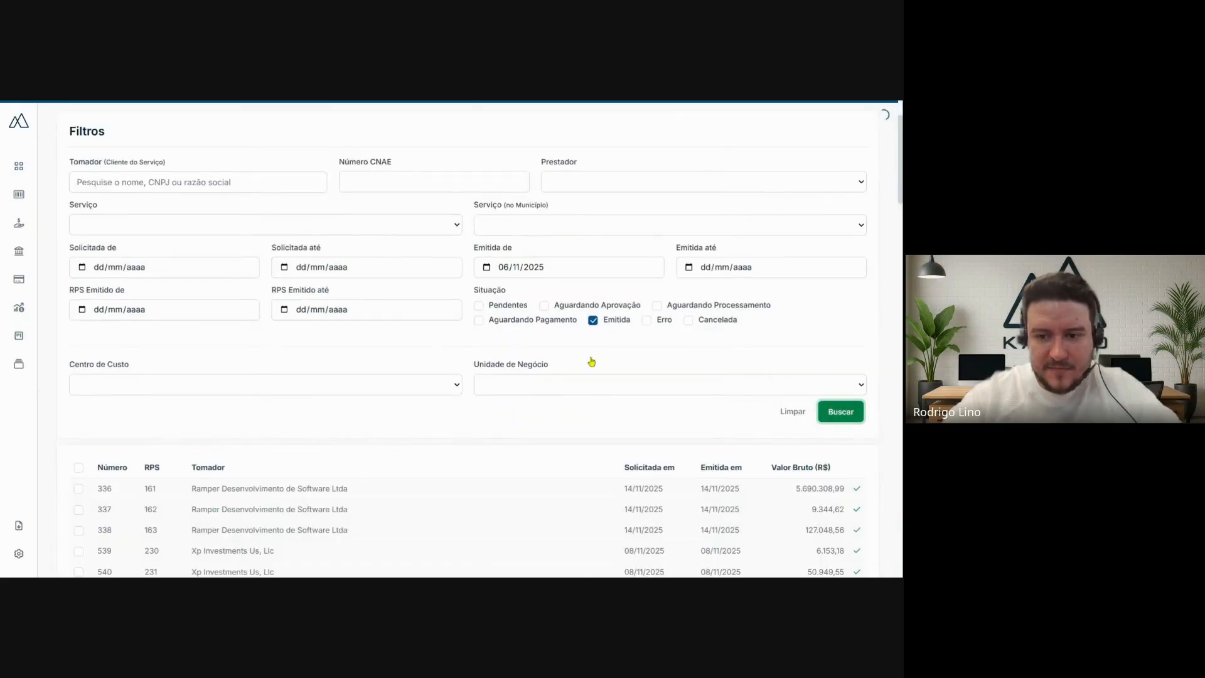
scroll(569, 353, "down", 2)
scroll(569, 352, "down", 2)
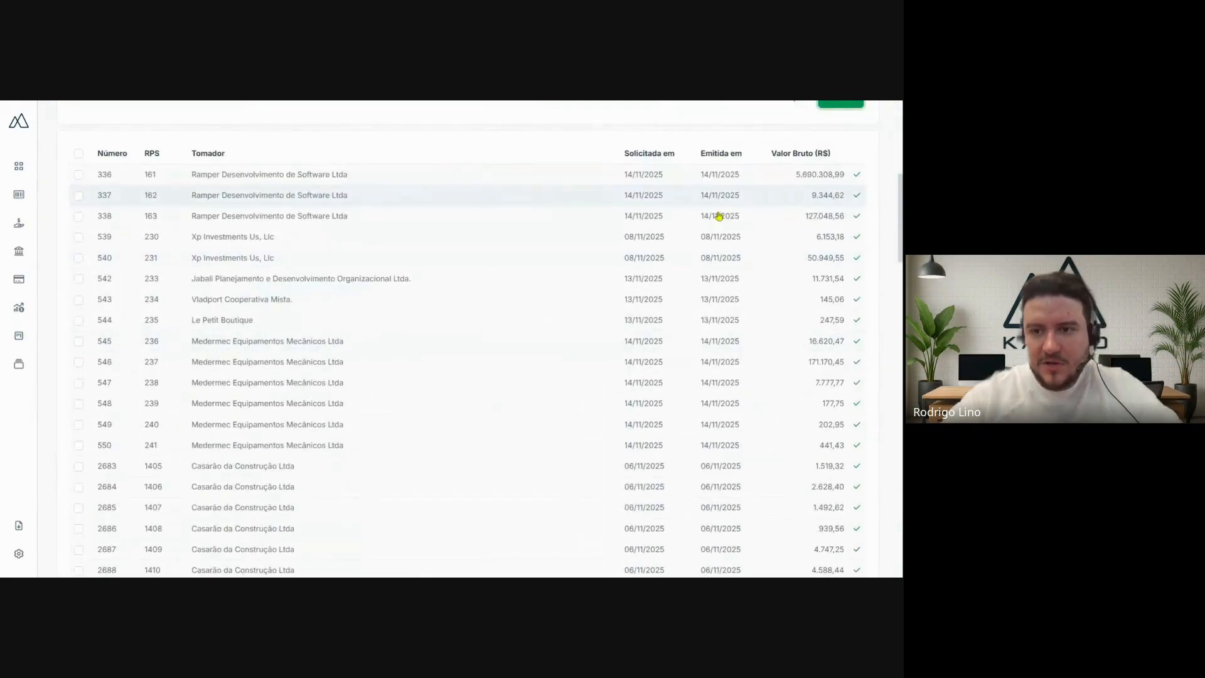
- Open the second listed Ramper Desenvolvimento de Software Ltda invoice and review its Nota Fiscal, Tomador and Financeiro sections
left_click(427, 196)
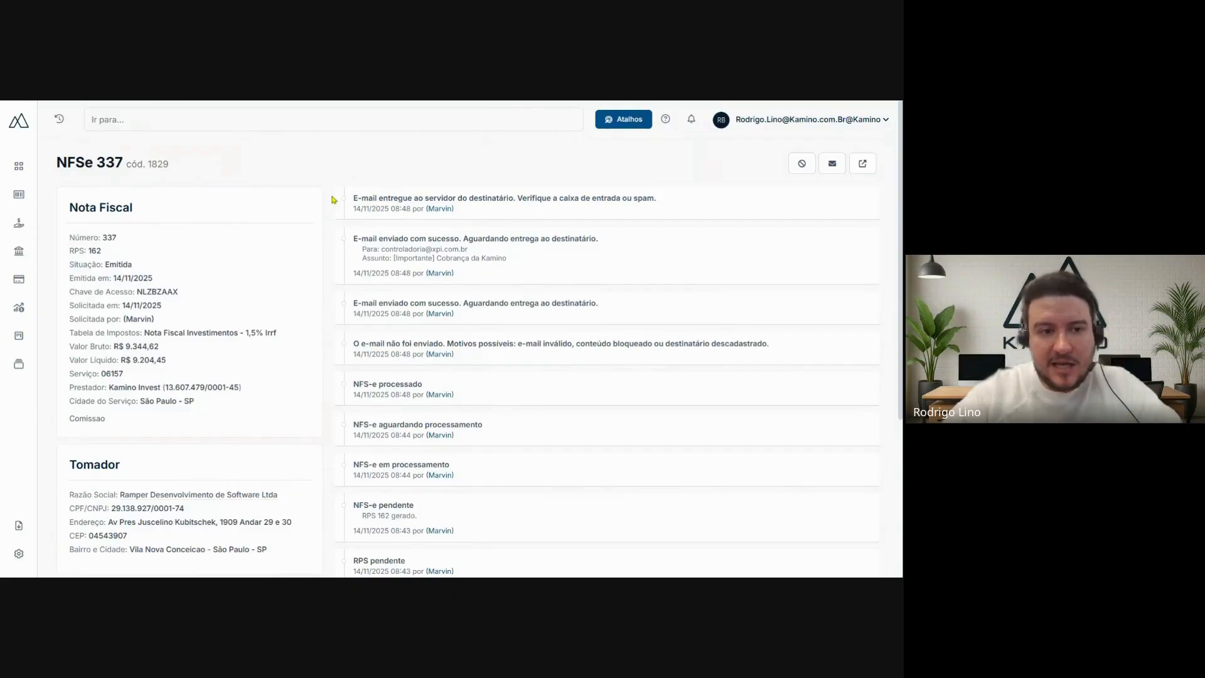
left_click_drag(79, 208, 130, 209)
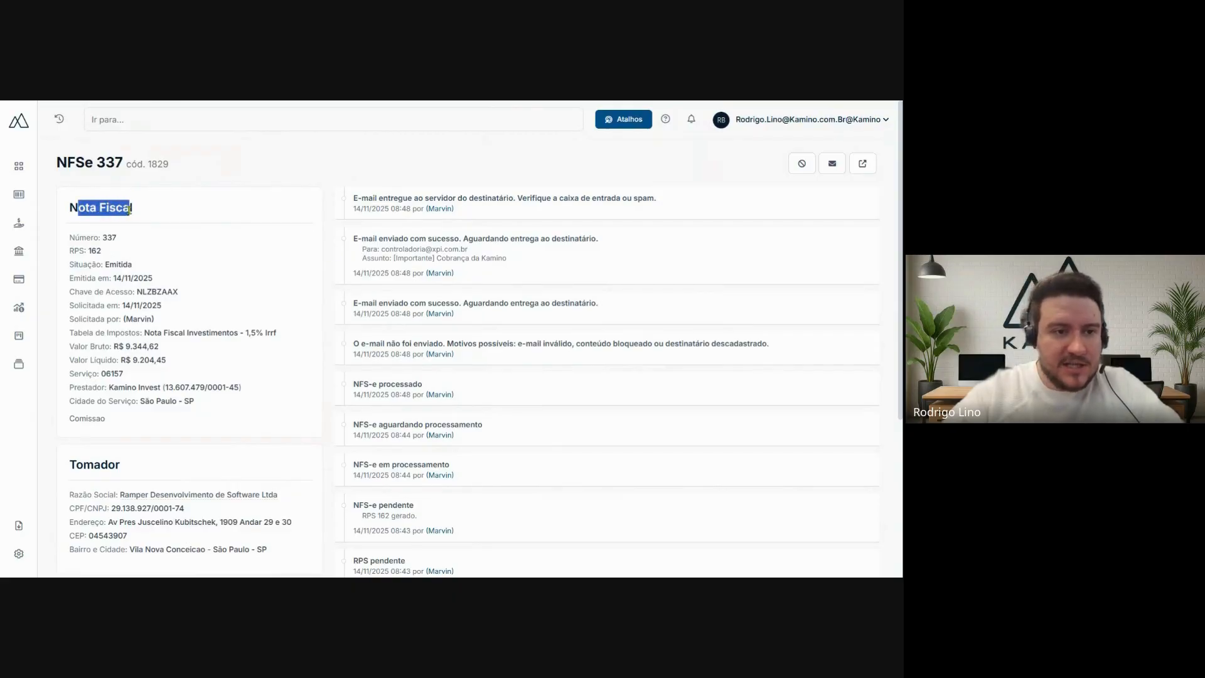
left_click(271, 189)
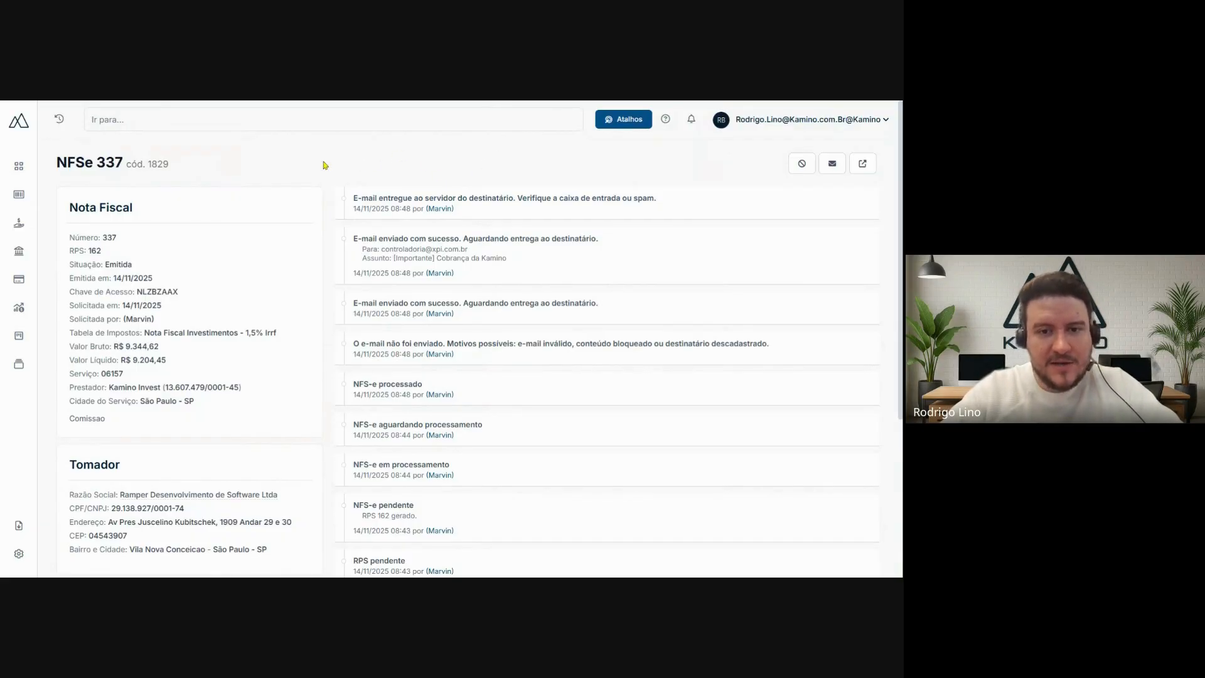
scroll(326, 167, "down", 3)
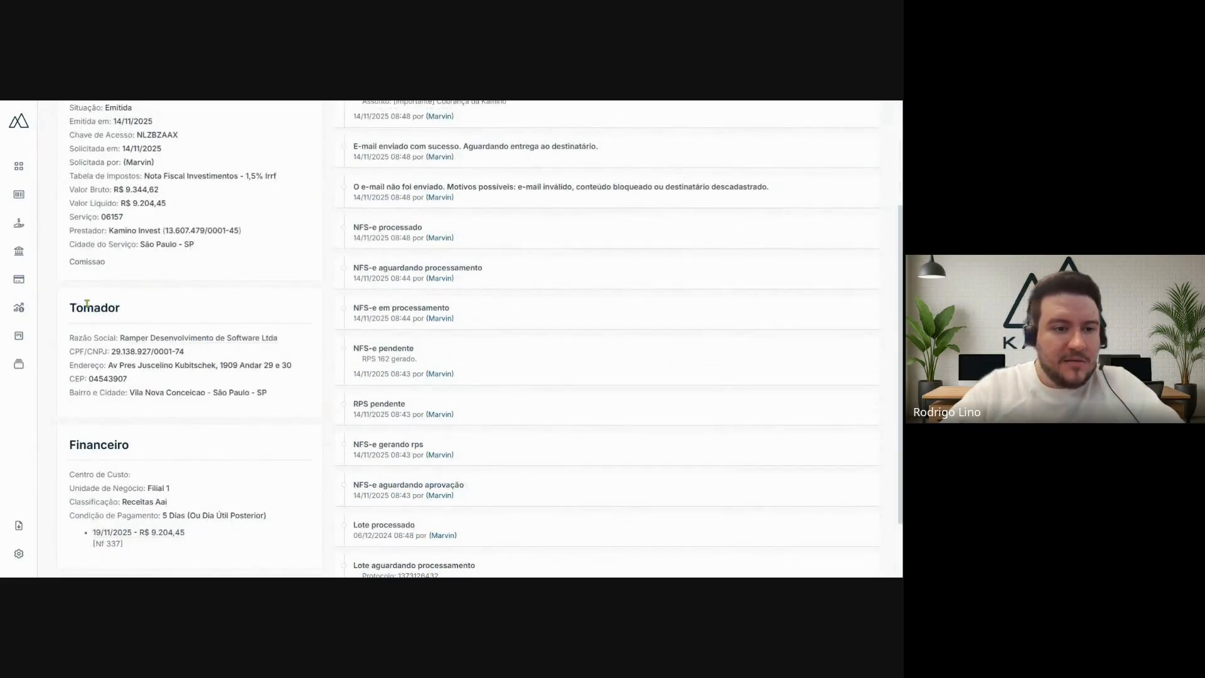
scroll(141, 327, "down", 2)
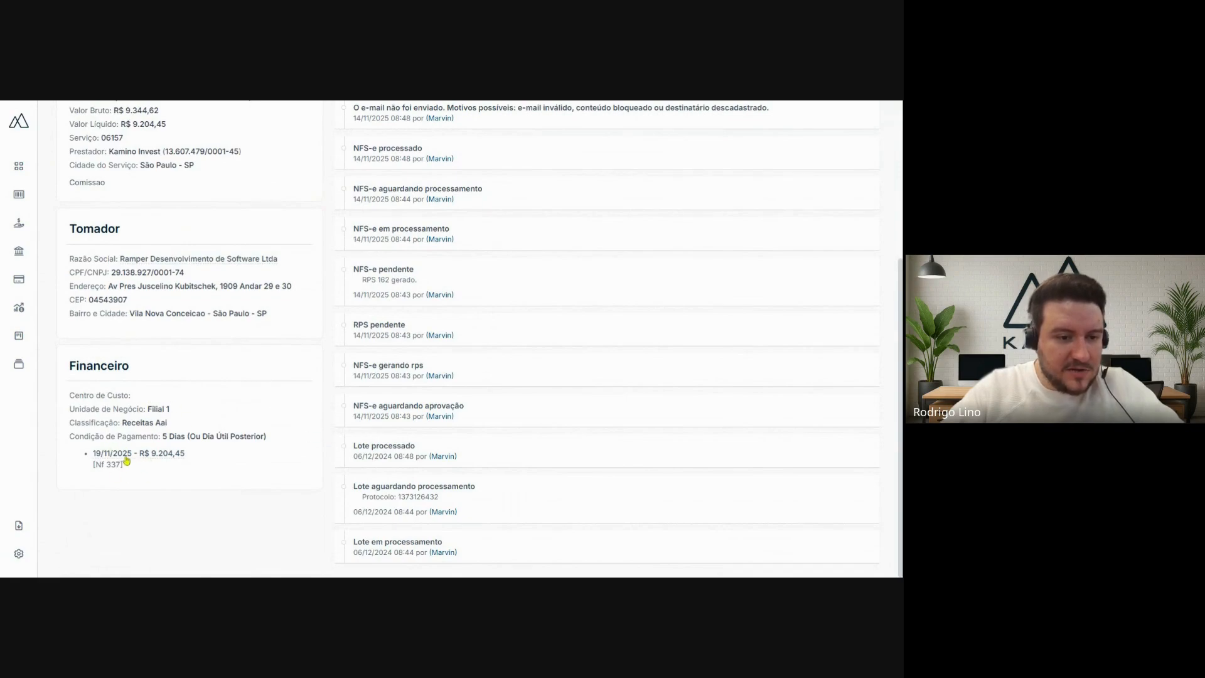
scroll(153, 426, "up", 4)
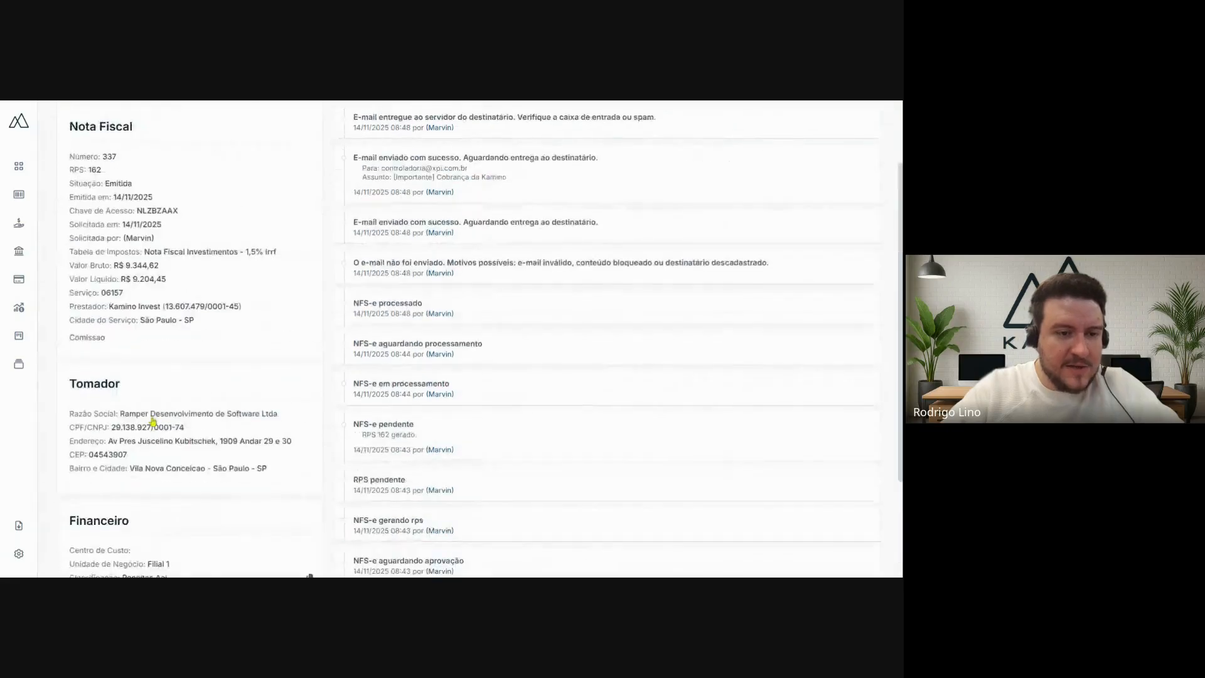
scroll(153, 420, "up", 2)
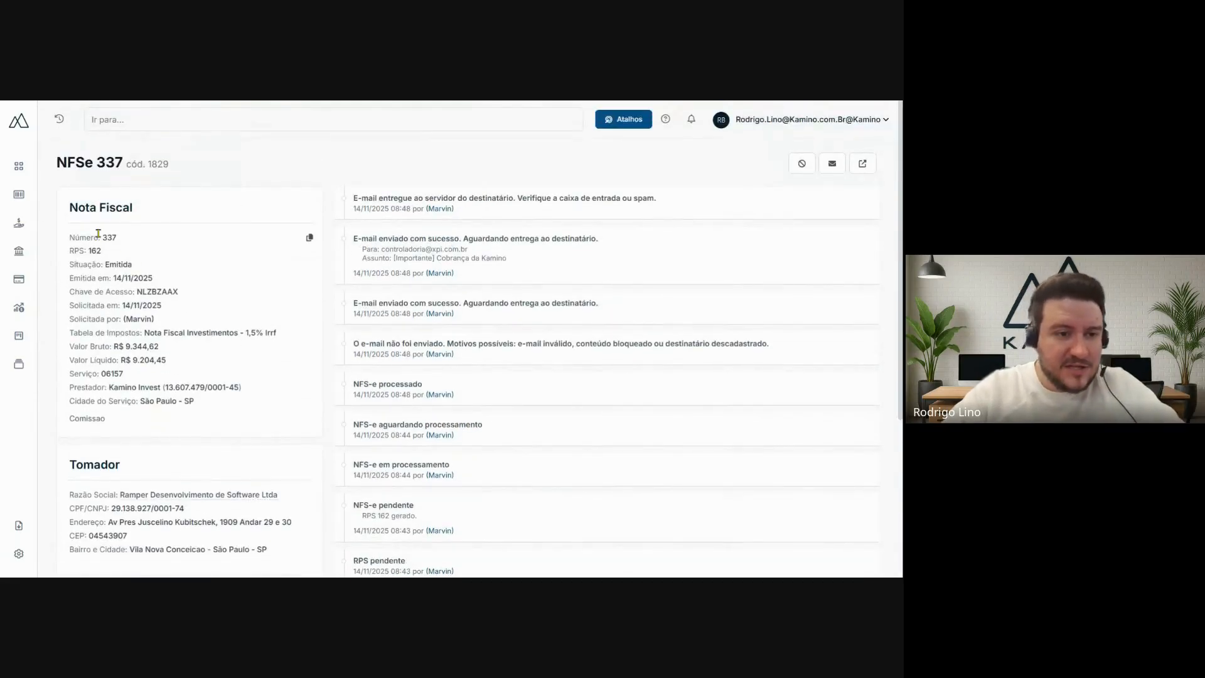
- Examine the invoice's Nota Fiscal details, including its number, status, dates, tax table, gross and net values, and service
left_click_drag(103, 237, 197, 297)
left_click(168, 273)
left_click(204, 304)
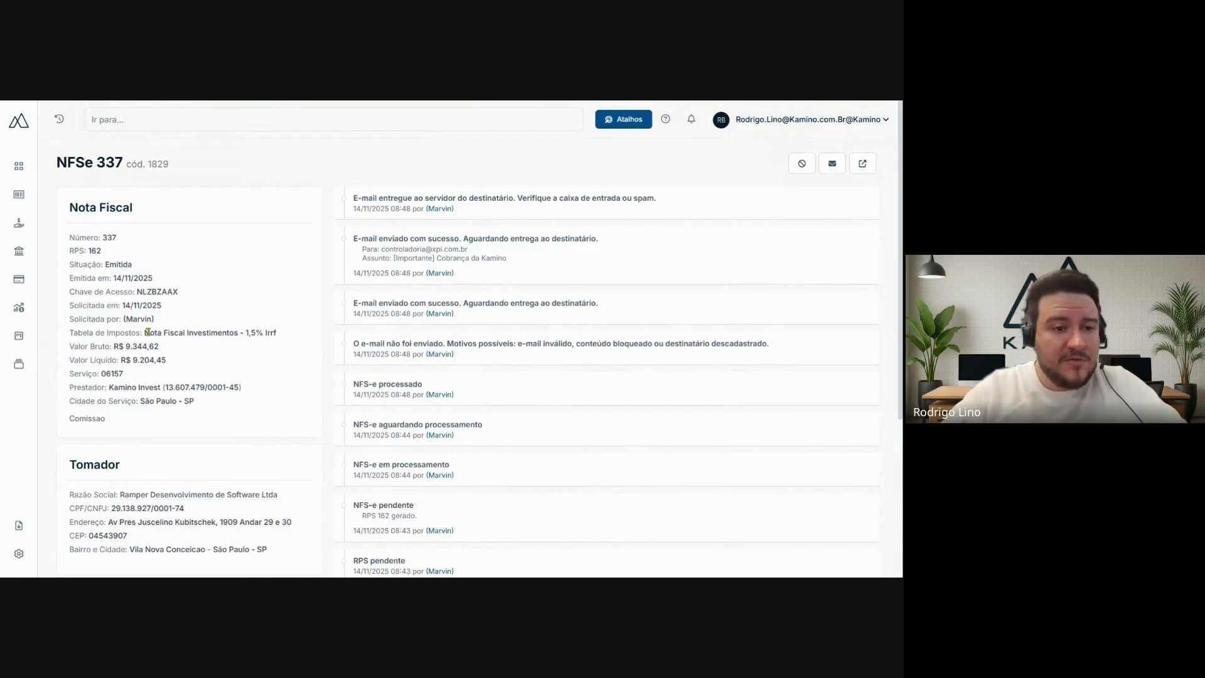
mouse_move(145, 332)
left_mouse_down()
mouse_move(188, 346)
mouse_move(161, 347)
left_mouse_up()
left_click(129, 372)
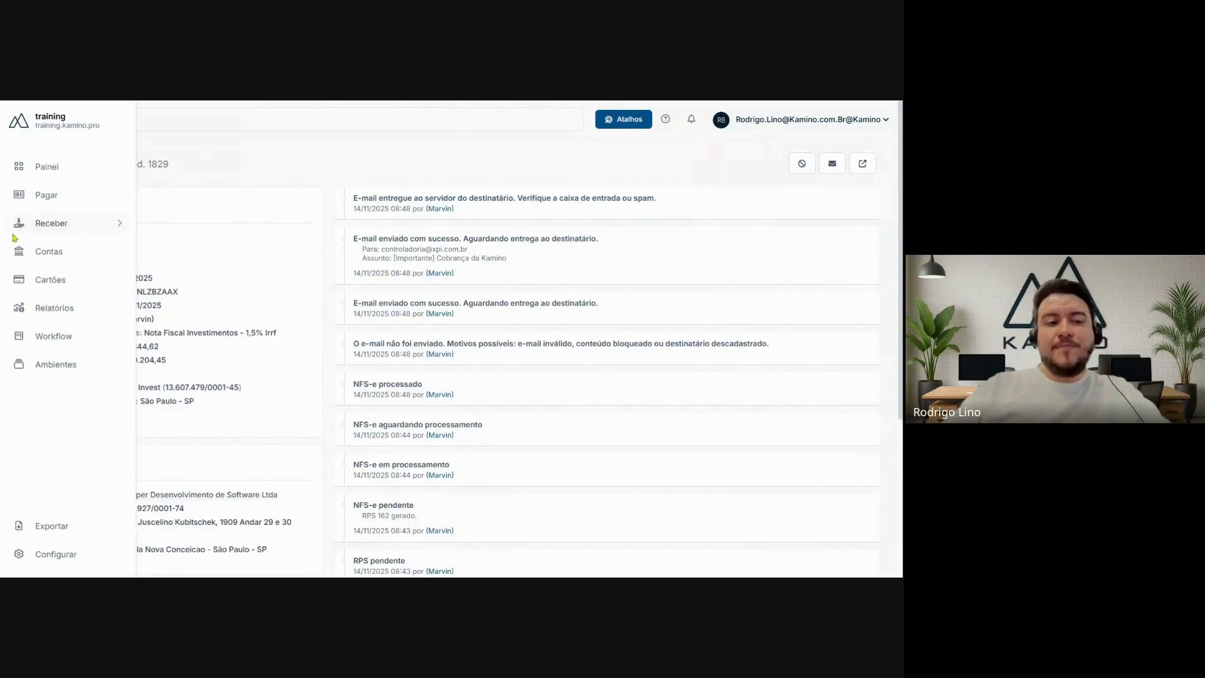
- Return to the complete service invoice listing and search with only the Cancelada status selected, keeping the preset issue start date
mouse_move(19, 232)
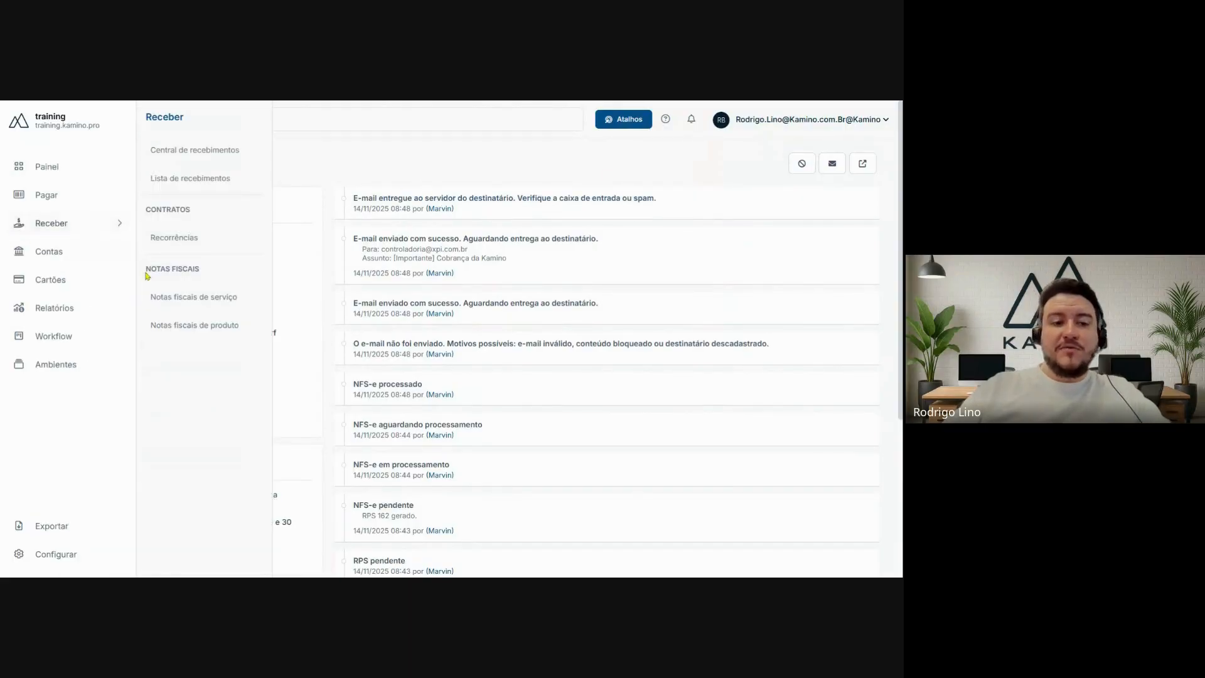
left_click(177, 307)
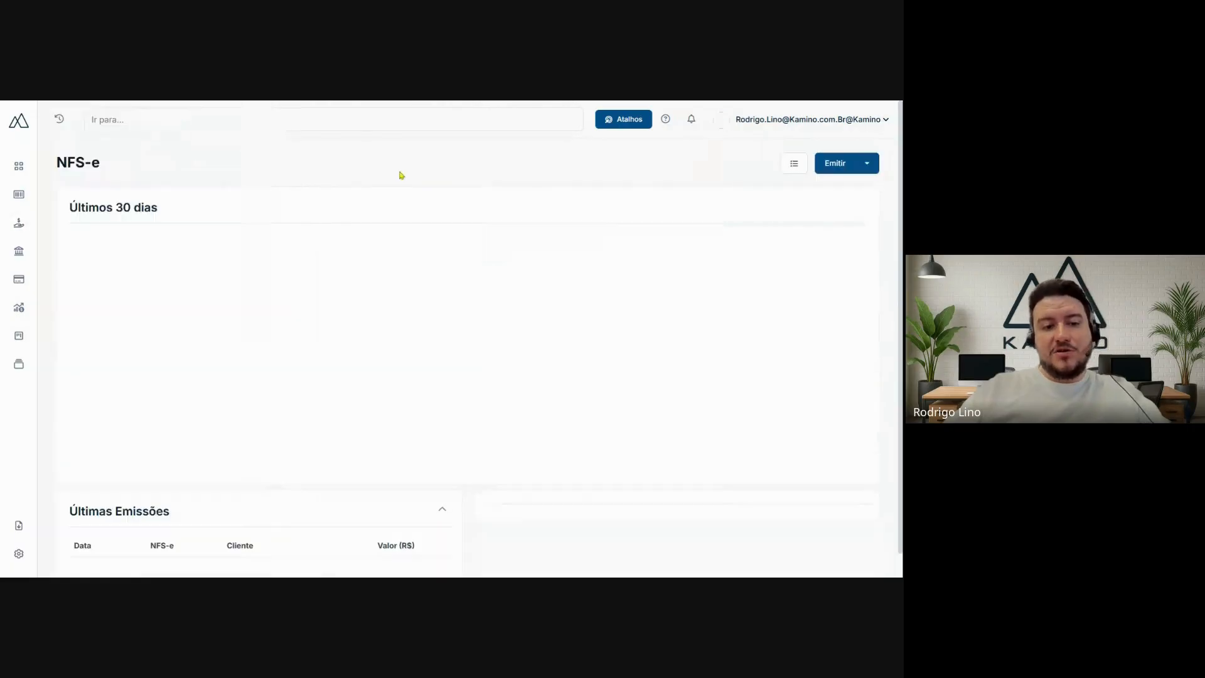
left_click(795, 166)
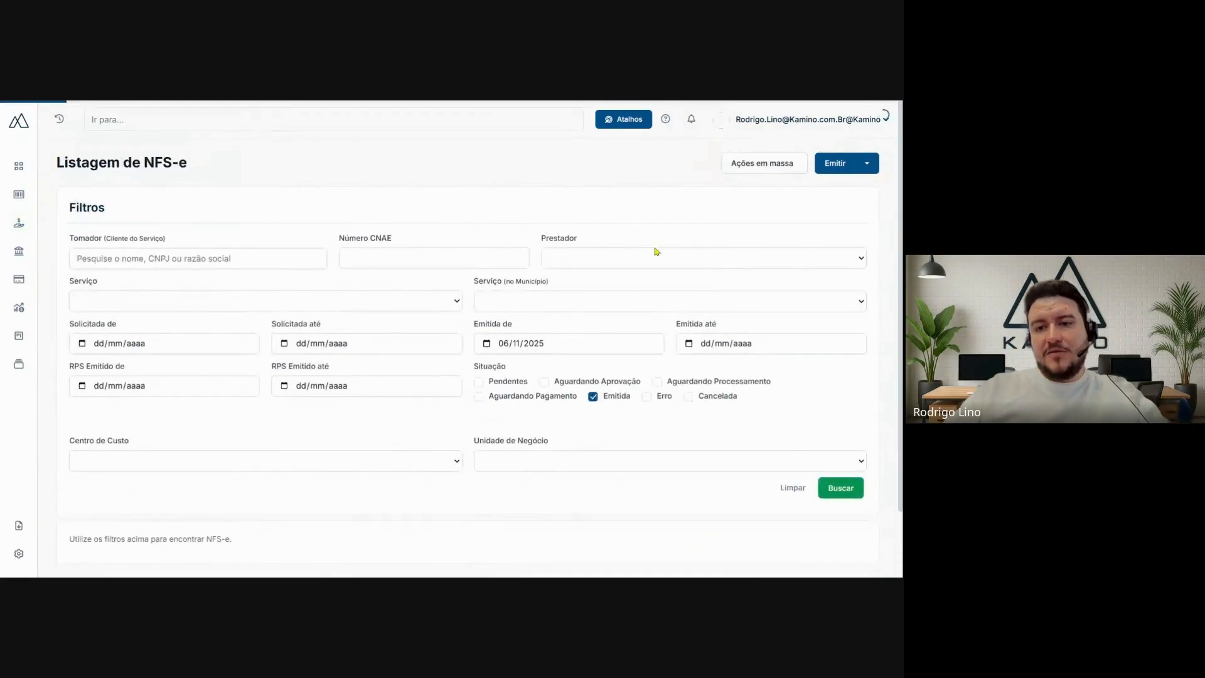
left_click(594, 397)
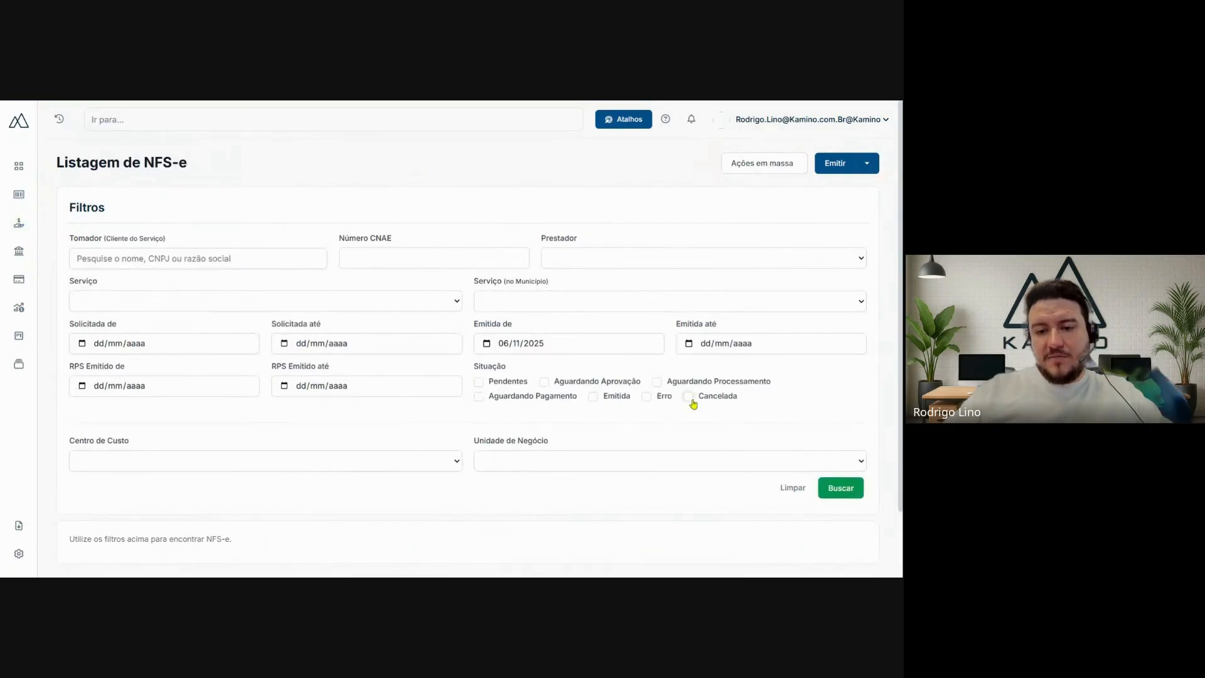
left_click(688, 396)
left_click(839, 488)
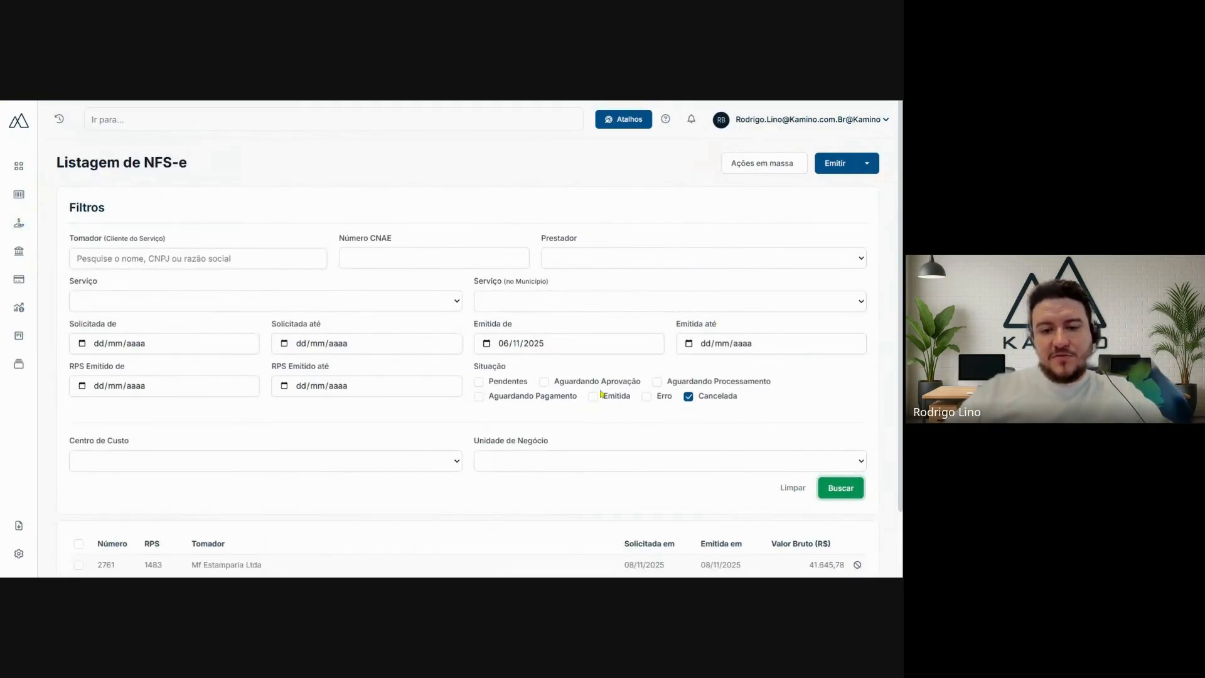
- Open the cancelled Mf Estamparia Ltda invoice and examine its heading and the cancellation entry in its event history
scroll(699, 401, "down", 2)
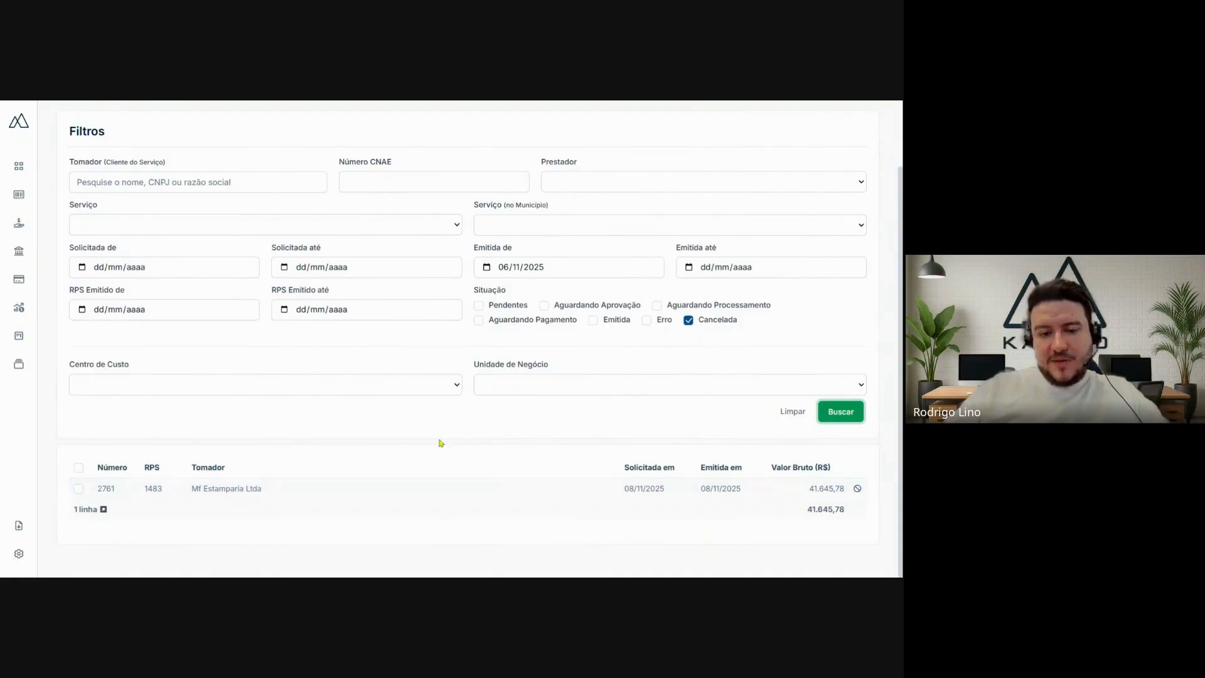
left_click(845, 486)
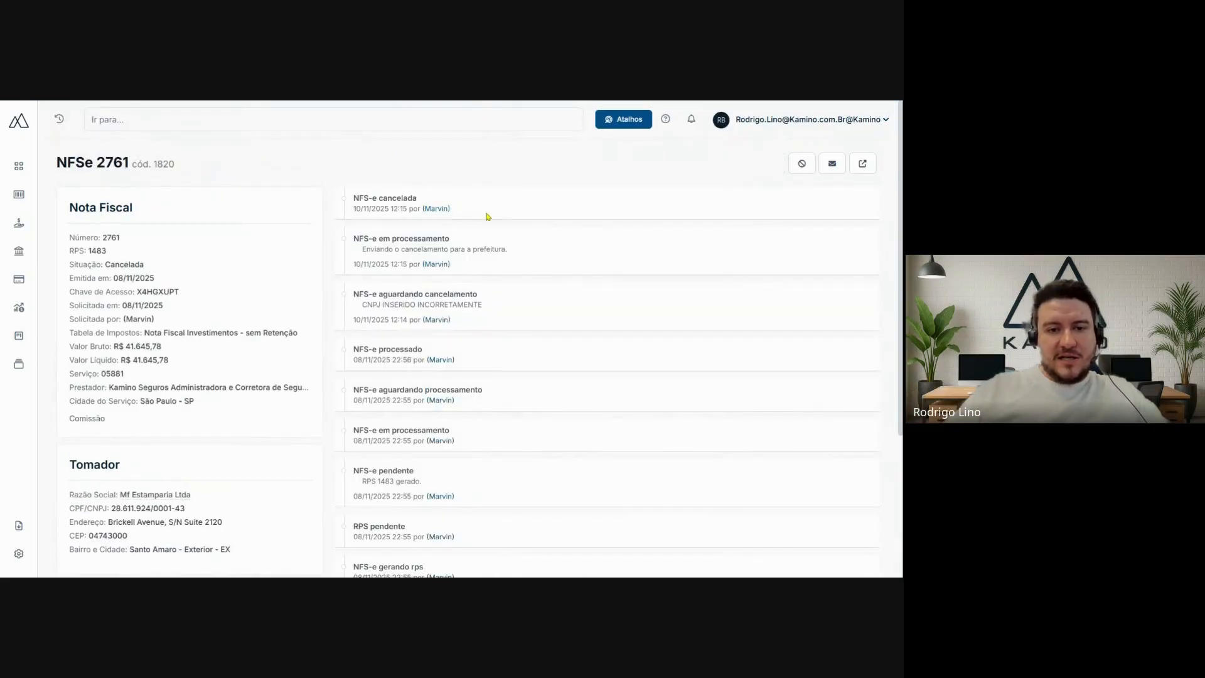
left_click_drag(482, 213, 350, 207)
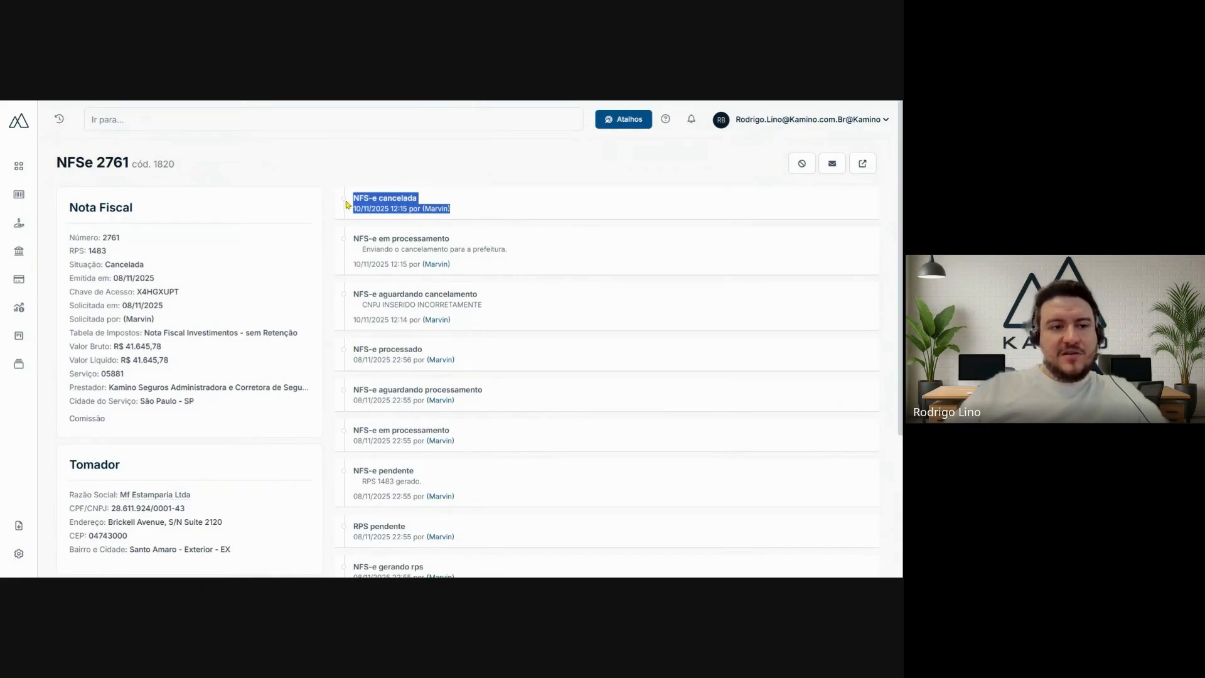
left_click(340, 150)
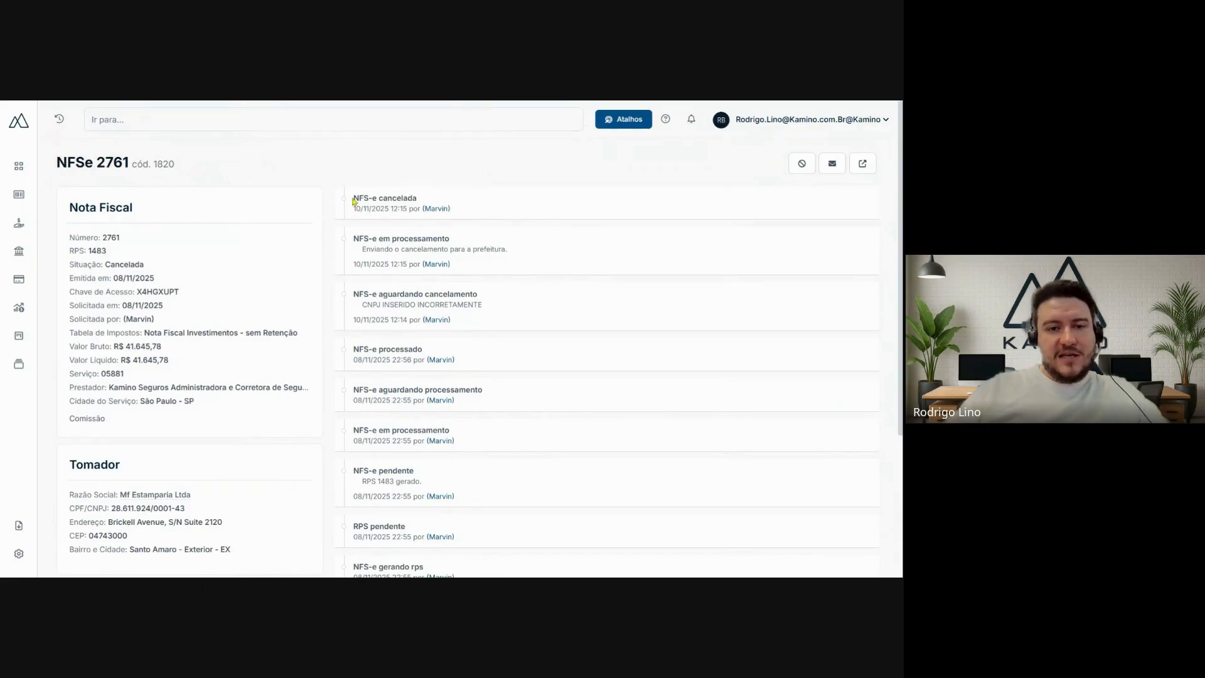
left_click_drag(353, 200, 464, 217)
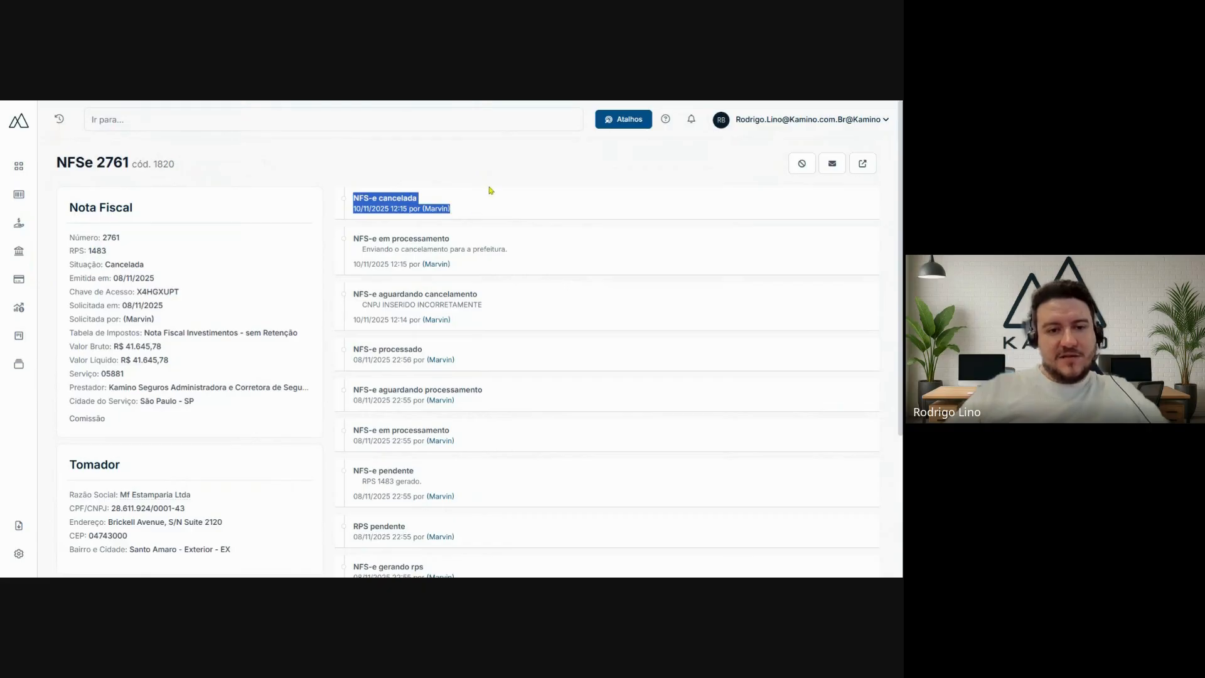
left_click(487, 191)
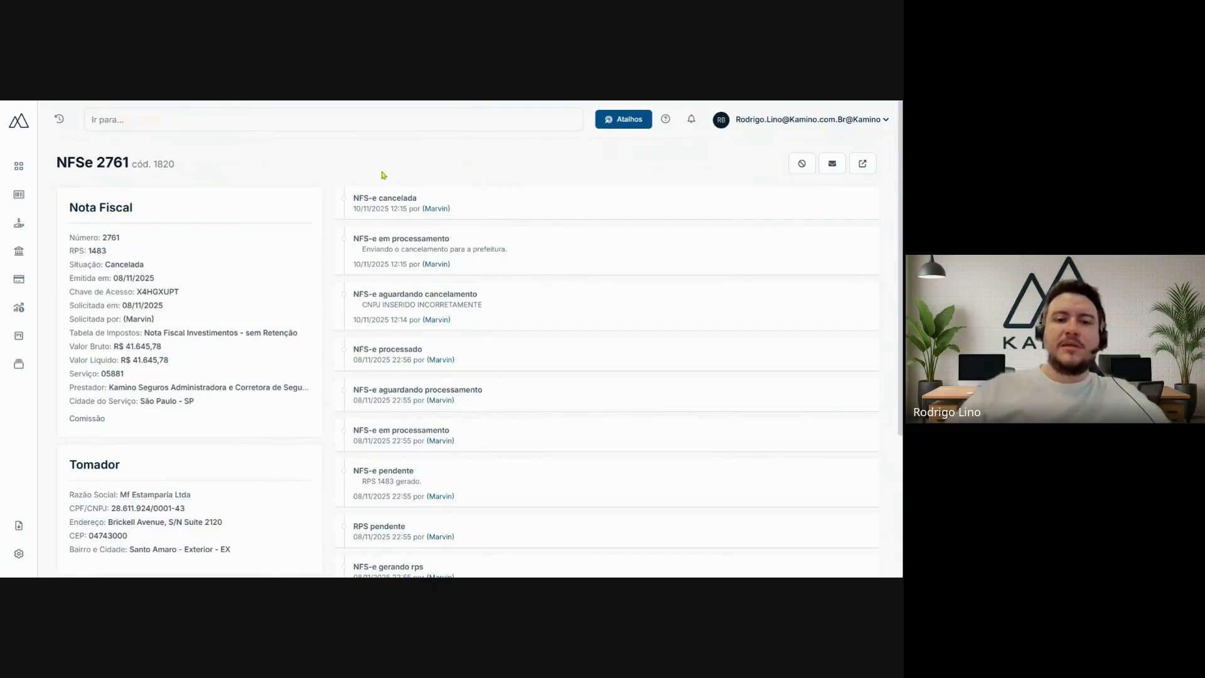
mouse_move(180, 165)
left_mouse_down()
mouse_move(56, 165)
mouse_move(187, 177)
left_mouse_up()
left_click(56, 165)
left_click(196, 167)
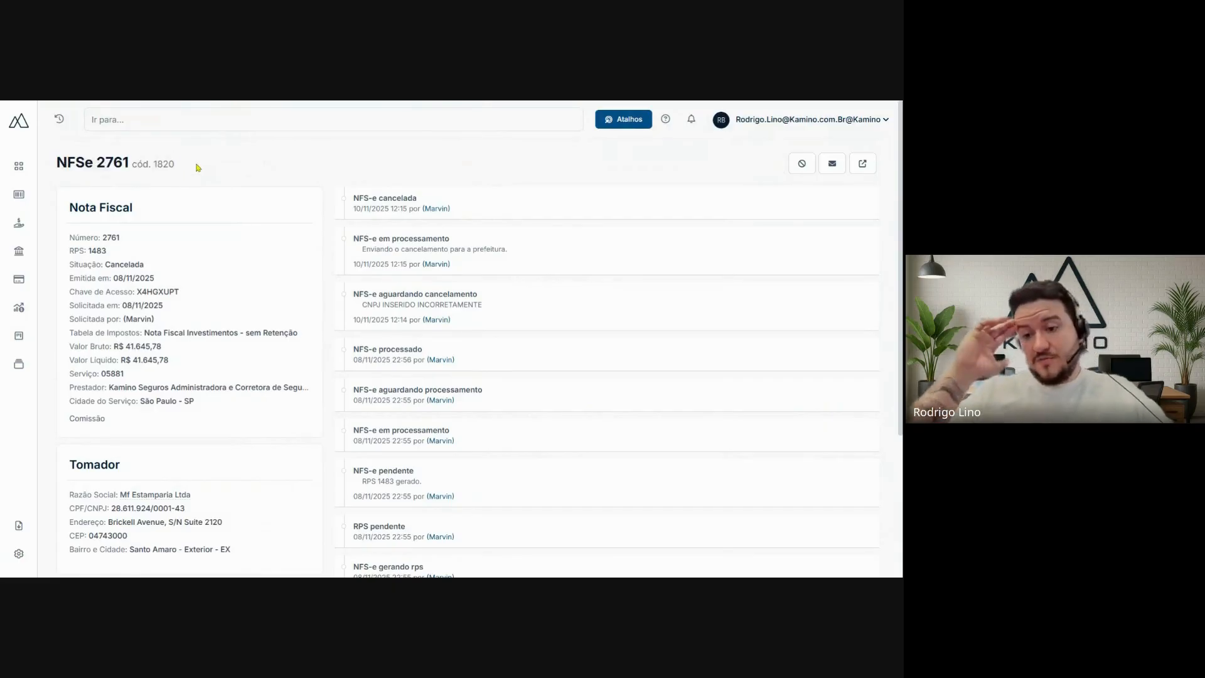